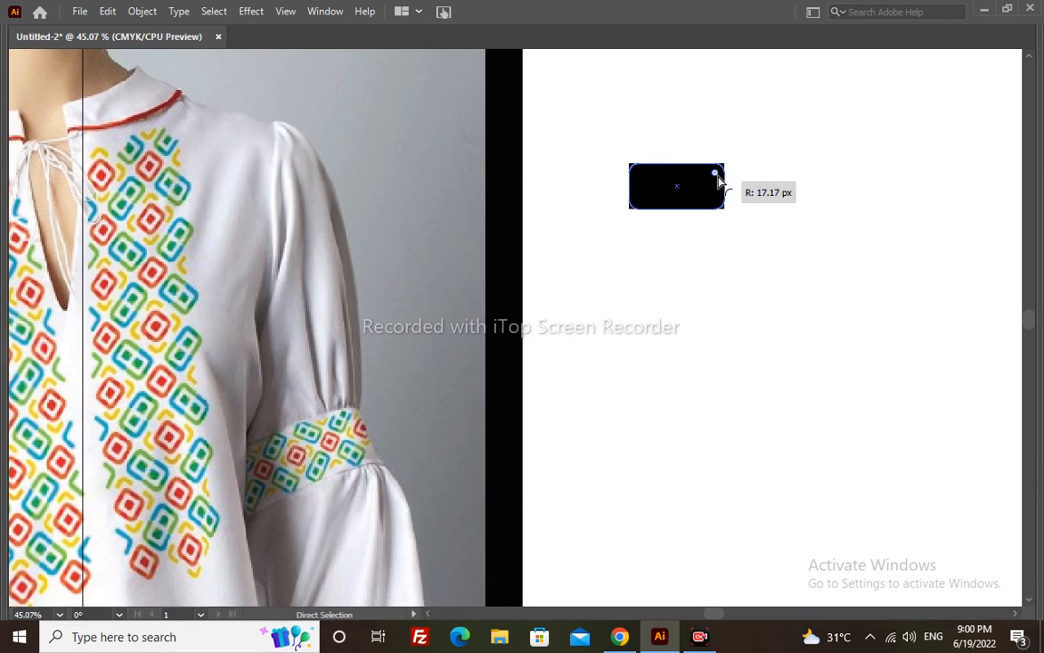
Step: Swap the rounded rectangle's black fill and empty stroke, and select the resulting outline shape
key("shift+x")
key("v")
left_click(680, 136)
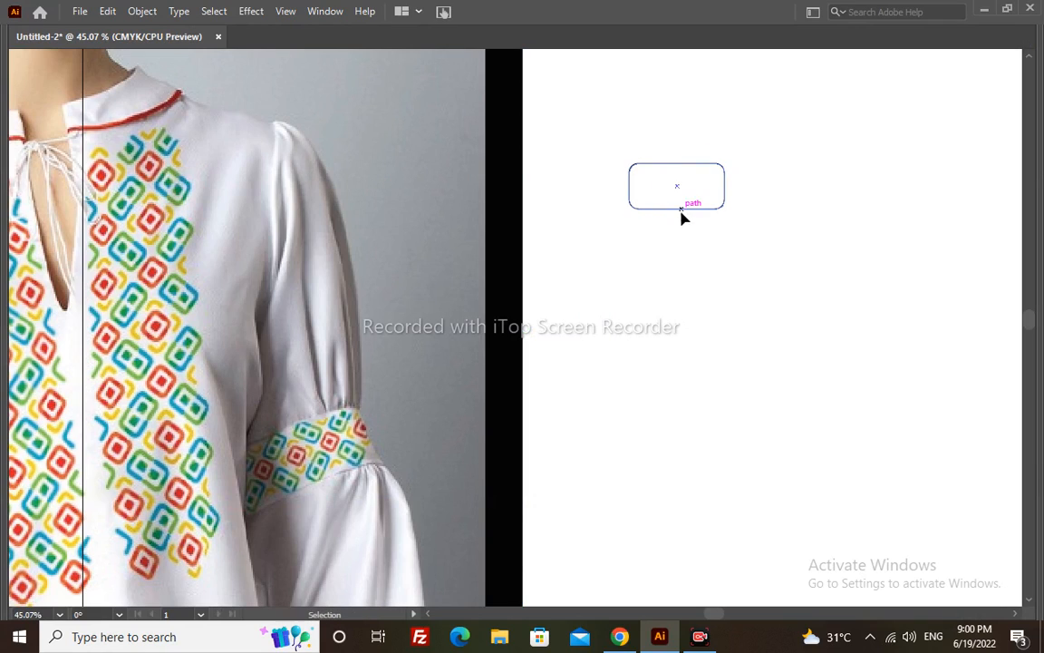
left_click_drag(681, 184, 676, 218)
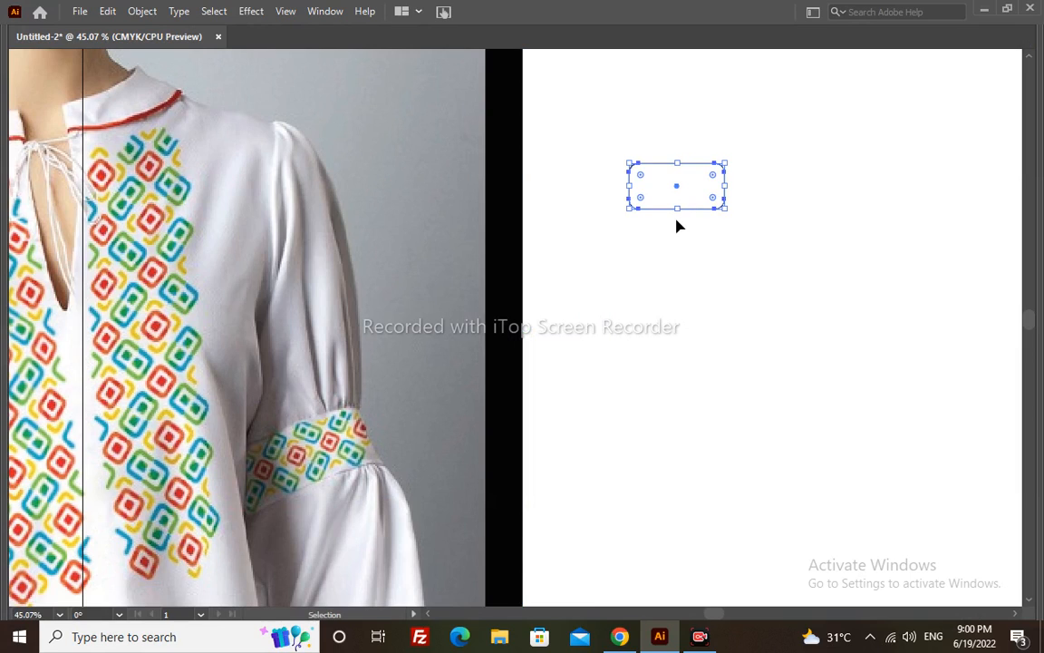
Step: Add anchor points at the midpoints of the rounded rectangle's four sides with the Pen tool
key("p")
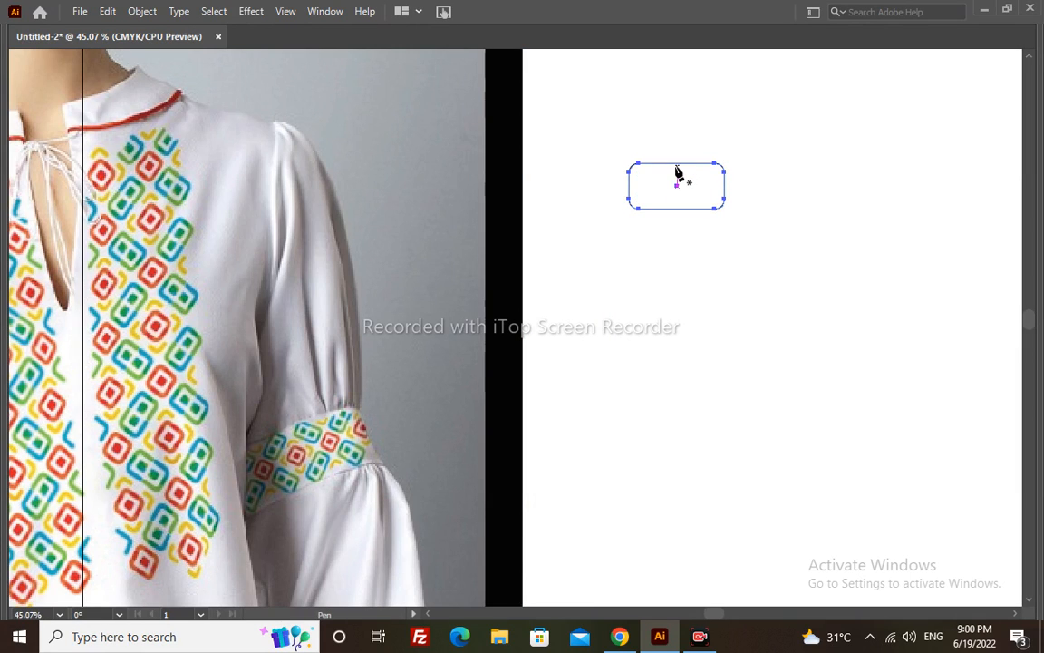
left_click(676, 149)
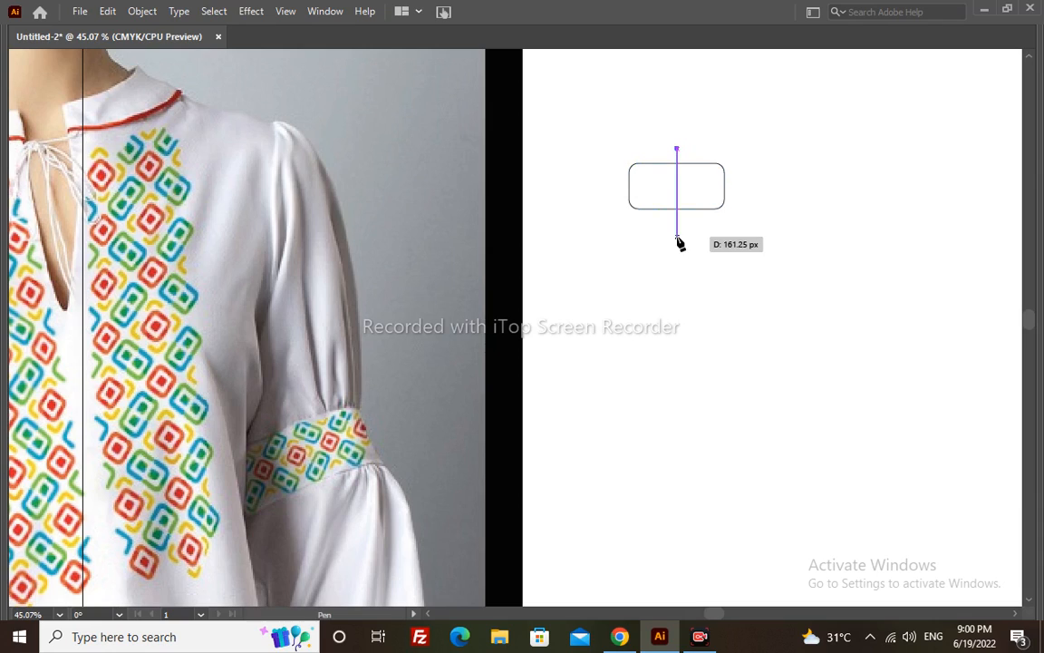
key("ctrl+z")
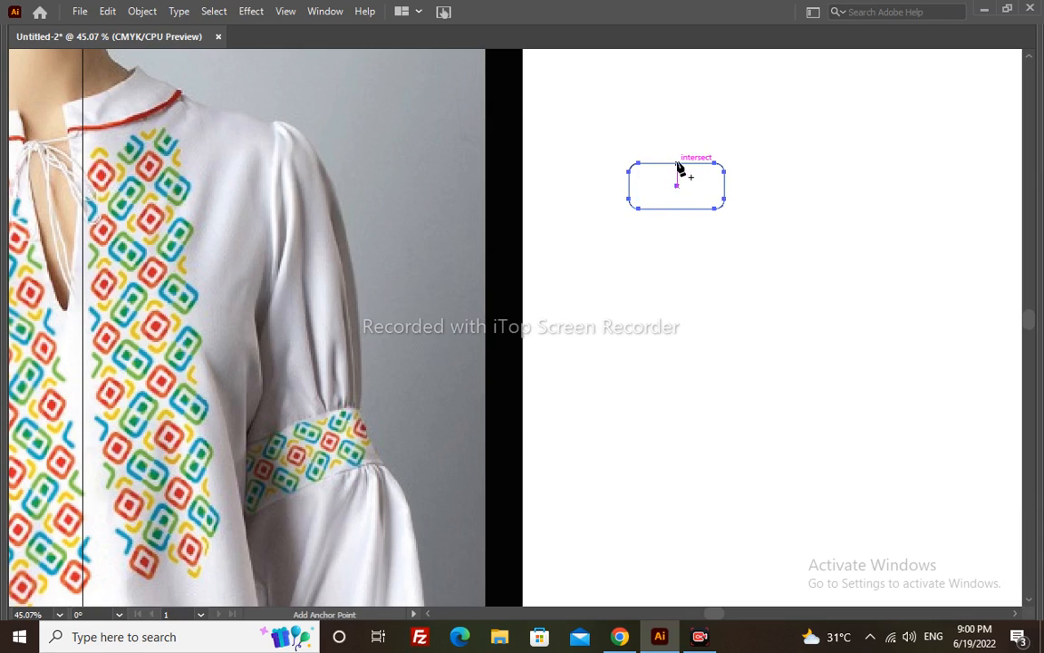
left_click(677, 164)
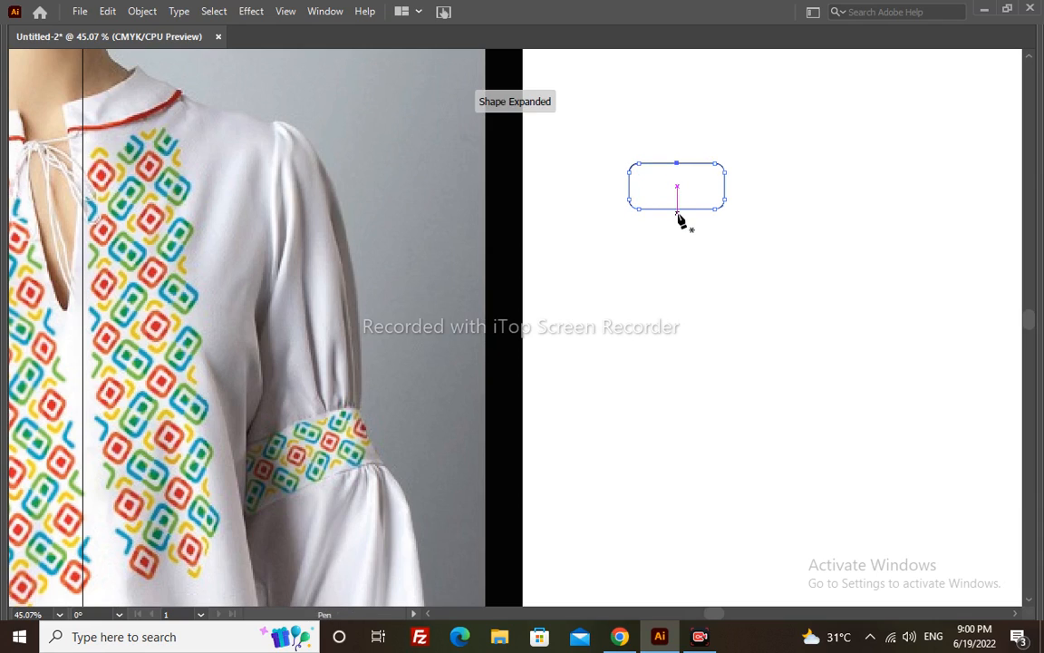
left_click(725, 187)
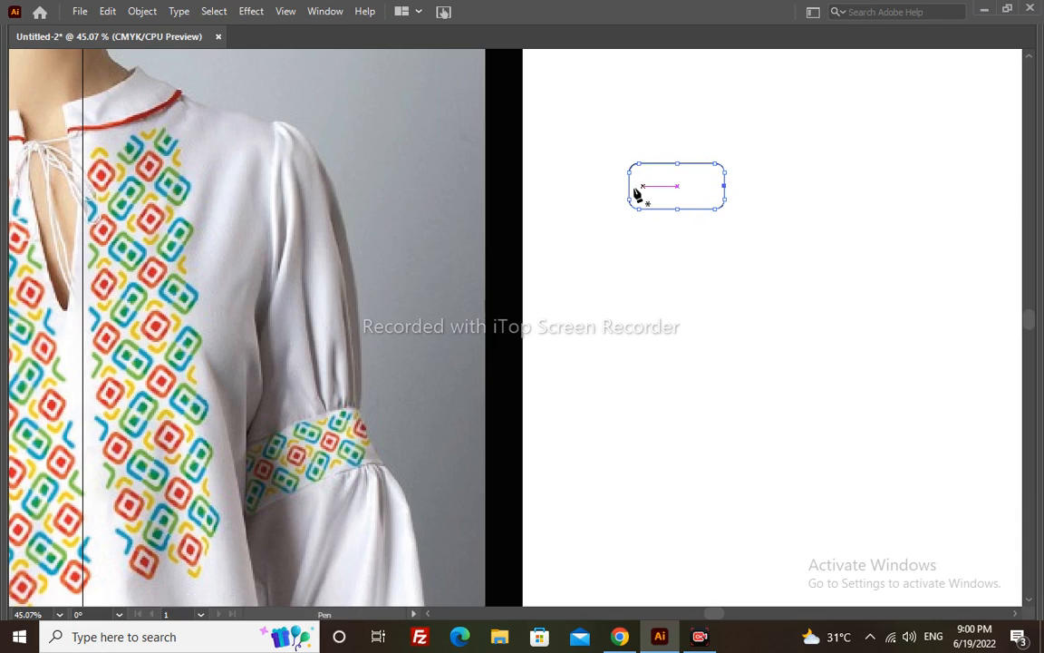
left_click(630, 187)
Step: Select the four midpoint anchors and cut the rounded rectangle's path there into four corner pieces
key("a")
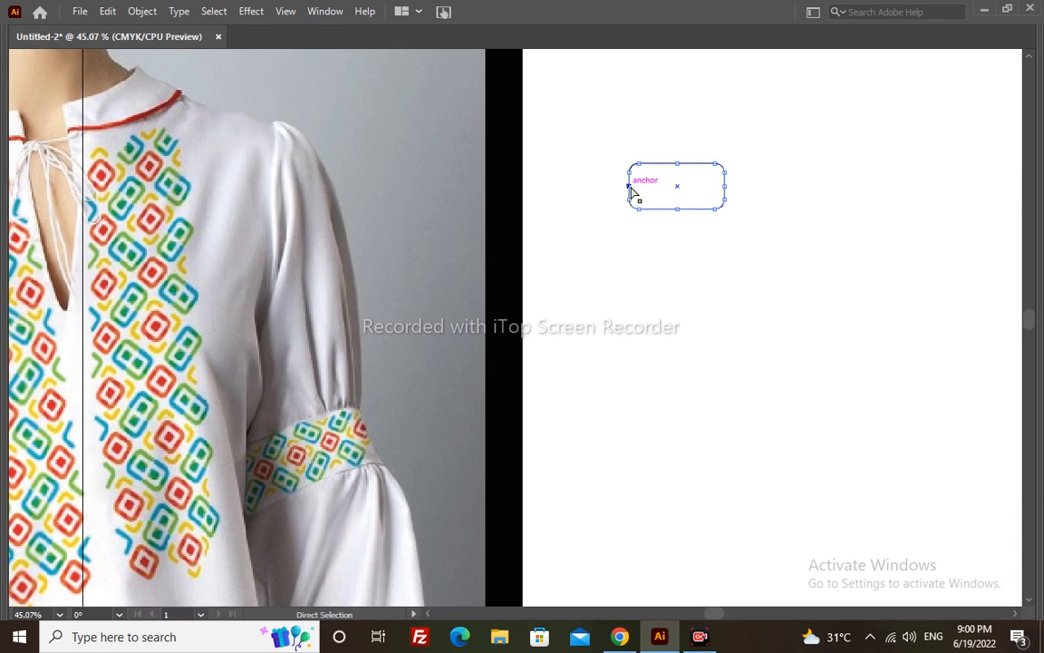
left_click(724, 186, "shift")
left_click_drag(690, 133, 669, 260)
key("Tab")
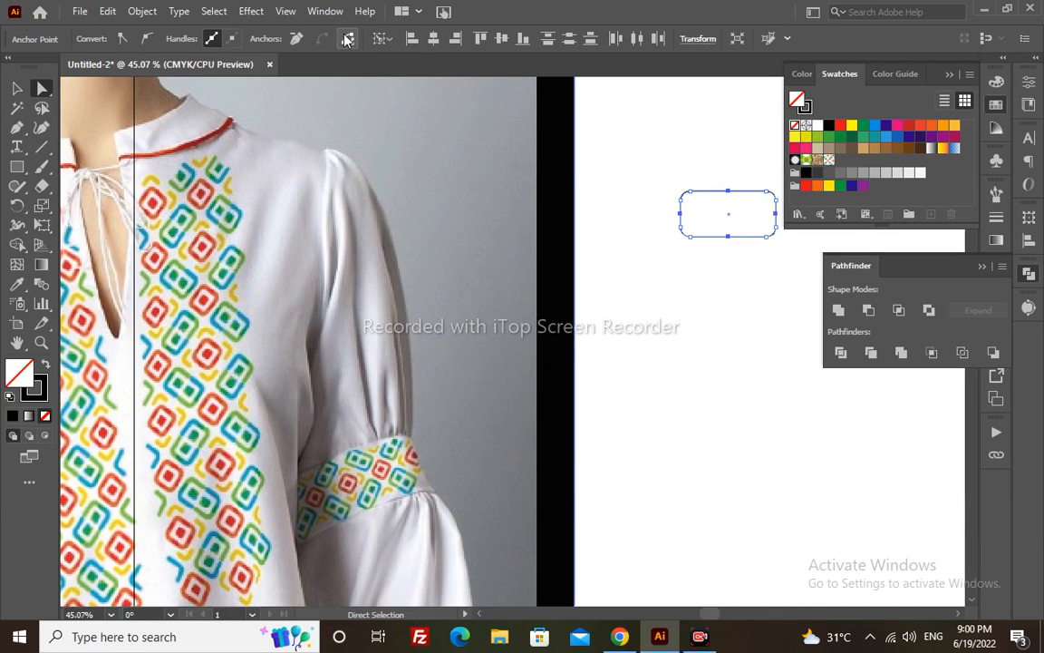
key("v")
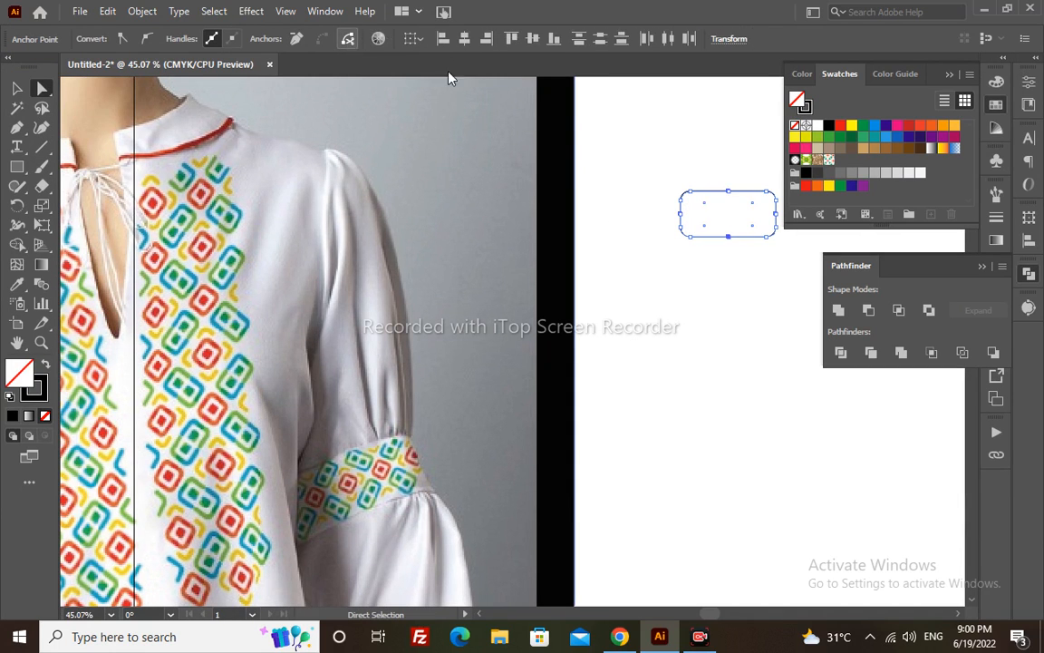
key("Tab")
Step: Colour the strokes of the upper-right and lower-left corner pieces blue, using 100% cyan
left_click_drag(751, 133, 718, 171)
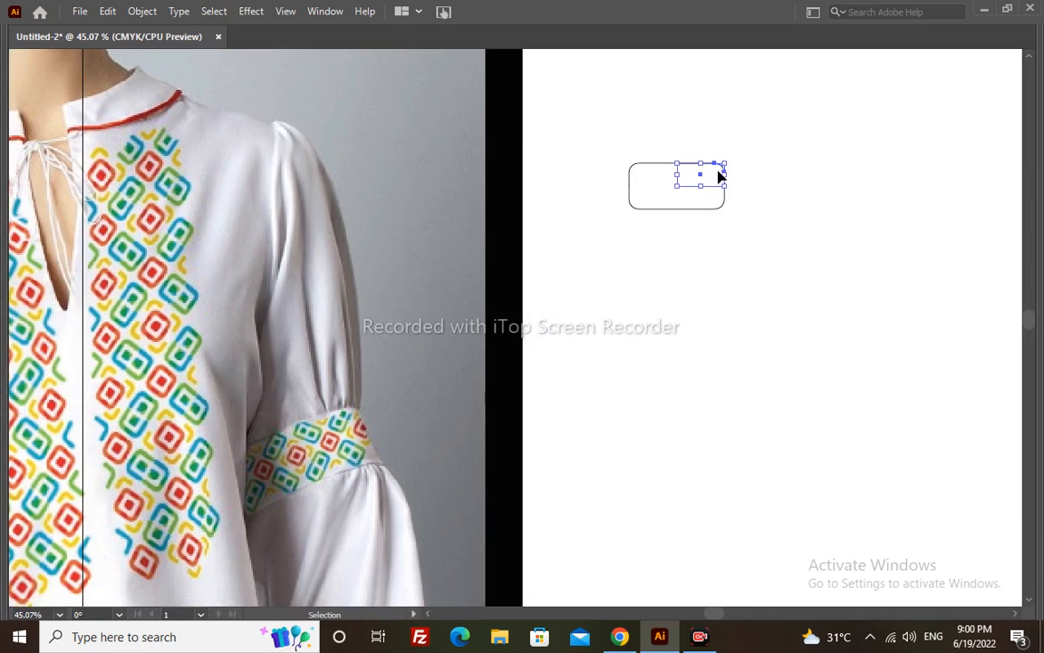
left_click(626, 201, "shift")
key("F6")
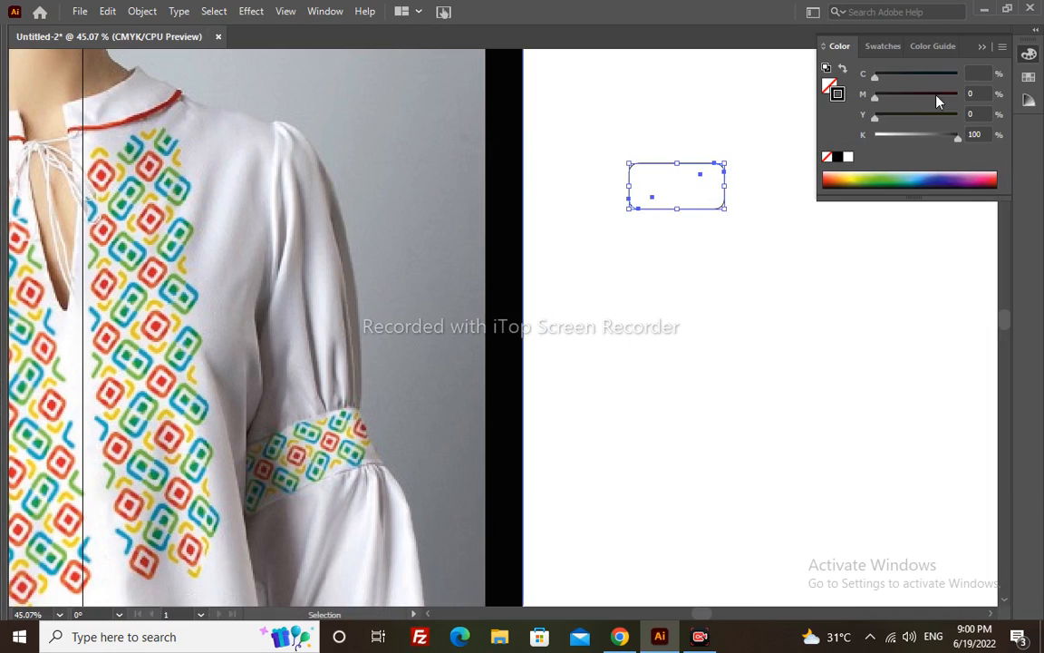
type("110")
type("00")
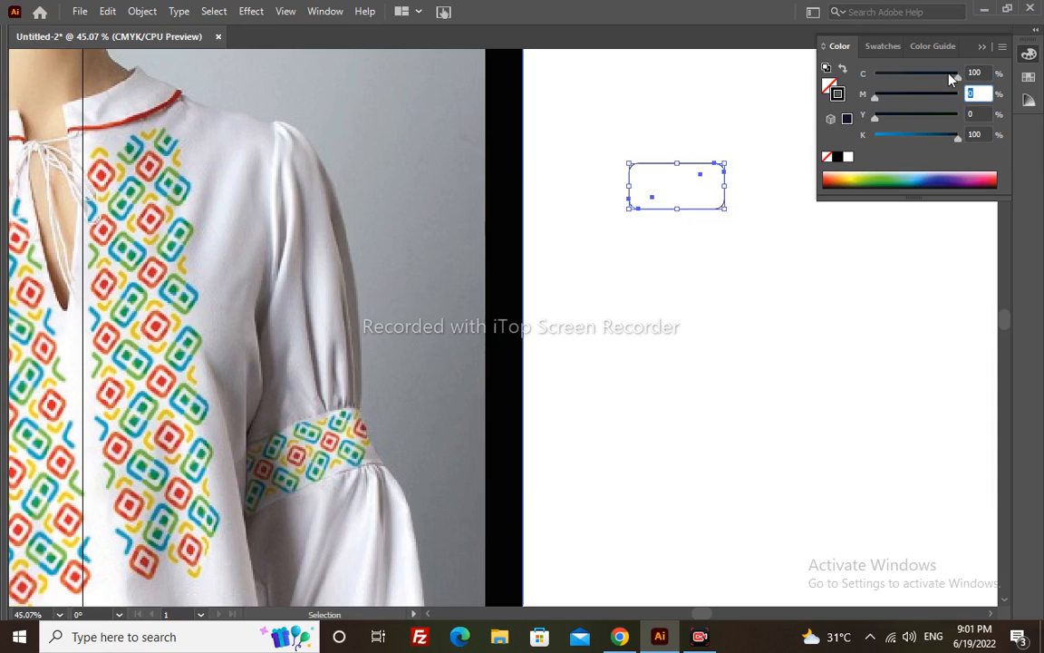
key("Return")
key("Return")
left_click(687, 140)
Step: Colour the strokes of the lower-right and upper-left corner pieces green with C 100, M 0, Y 100, K 0
left_click_drag(688, 197, 675, 193)
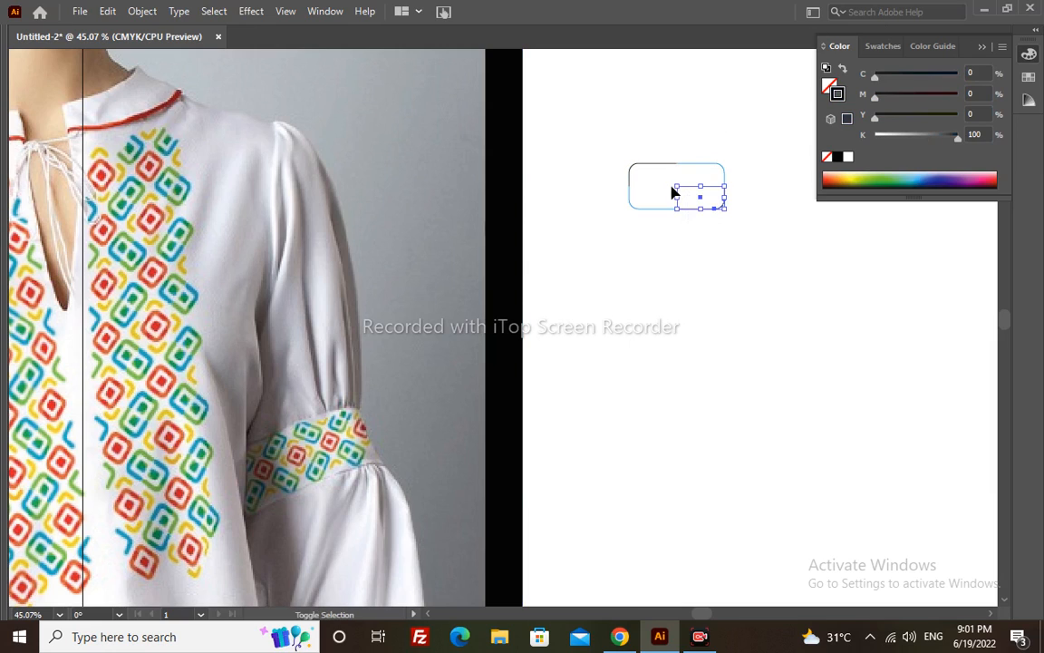
left_click_drag(641, 145, 658, 180)
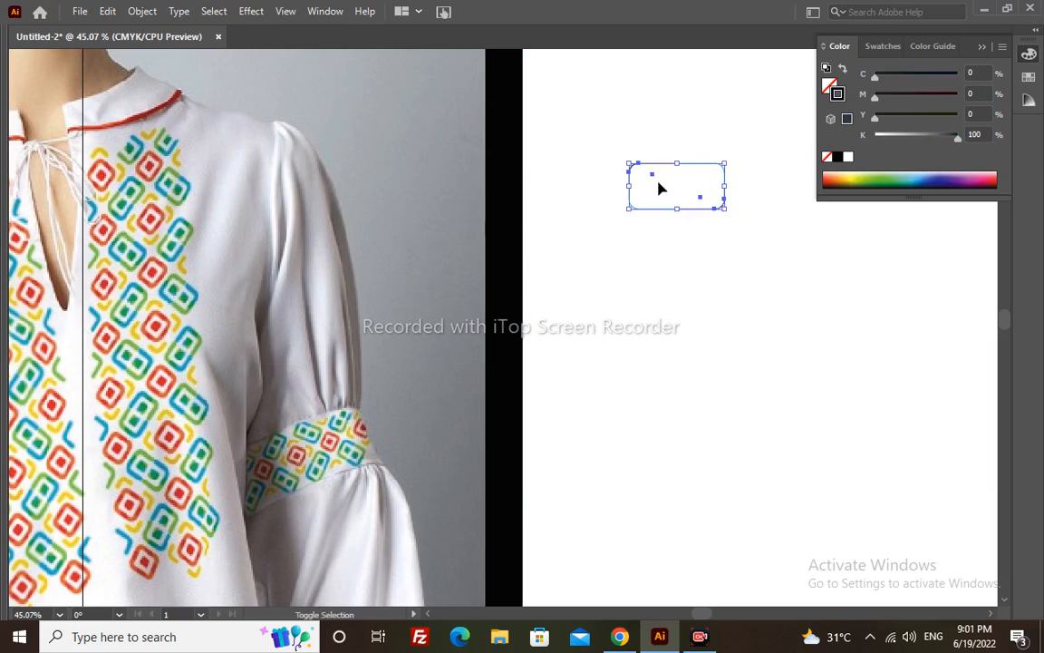
left_click(975, 71)
type("100")
key("Tab")
key("Tab")
type("100")
key("Tab")
type("0")
key("Tab")
key("Return")
left_click_drag(963, 41, 930, 69)
Step: Increase the stroke weight of the two green corner pieces
key("Tab")
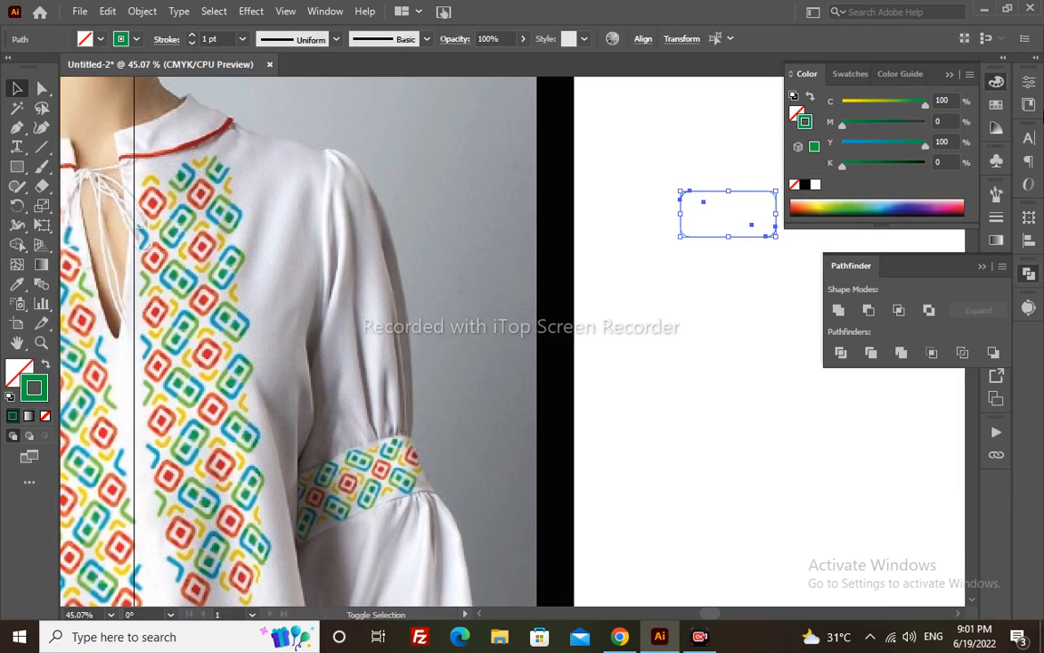
left_click(1025, 278)
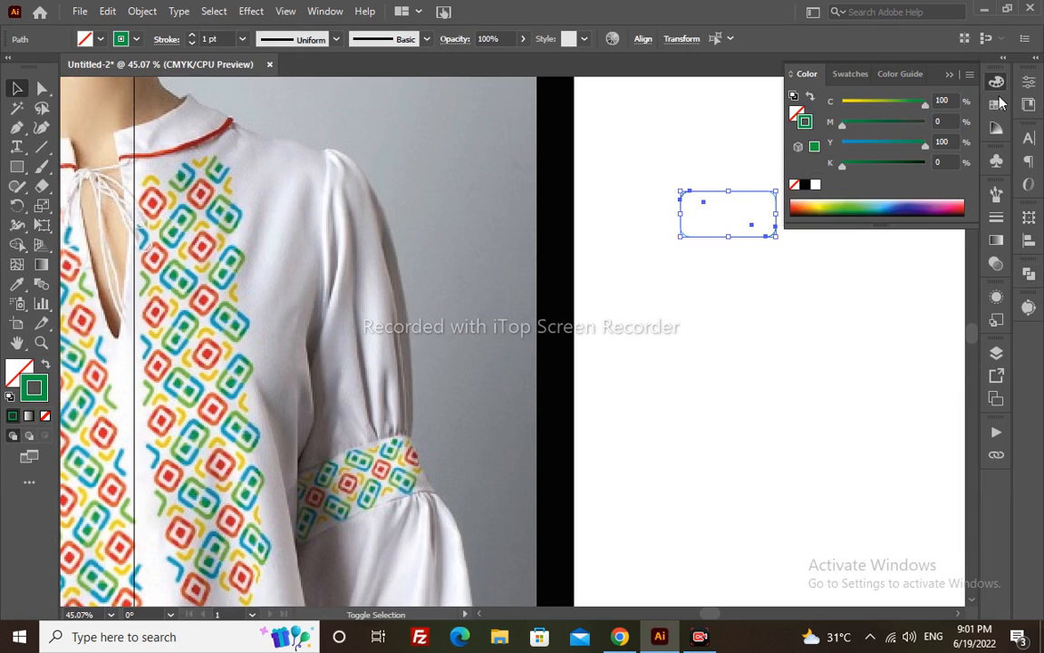
left_click(999, 85)
left_click(992, 223)
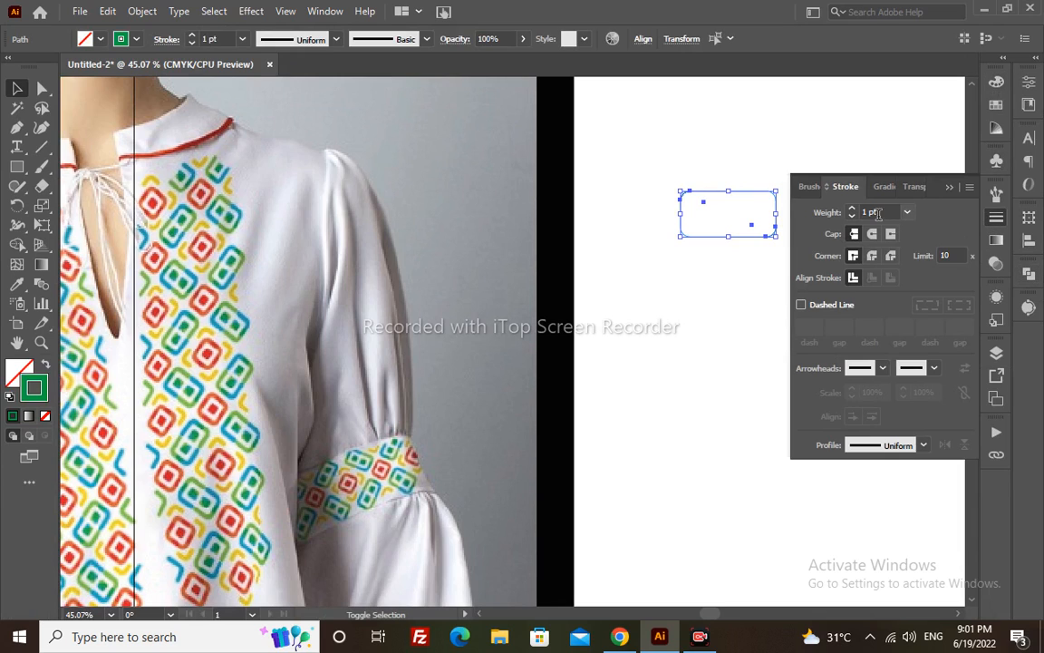
left_click(852, 209)
left_click(852, 210)
left_click(852, 209)
left_click(852, 210)
left_click(852, 209)
Step: Select all four corner pieces and set their stroke weight to 7 pt
left_click_drag(770, 156, 651, 317)
left_click(895, 209)
type("4")
key("Return")
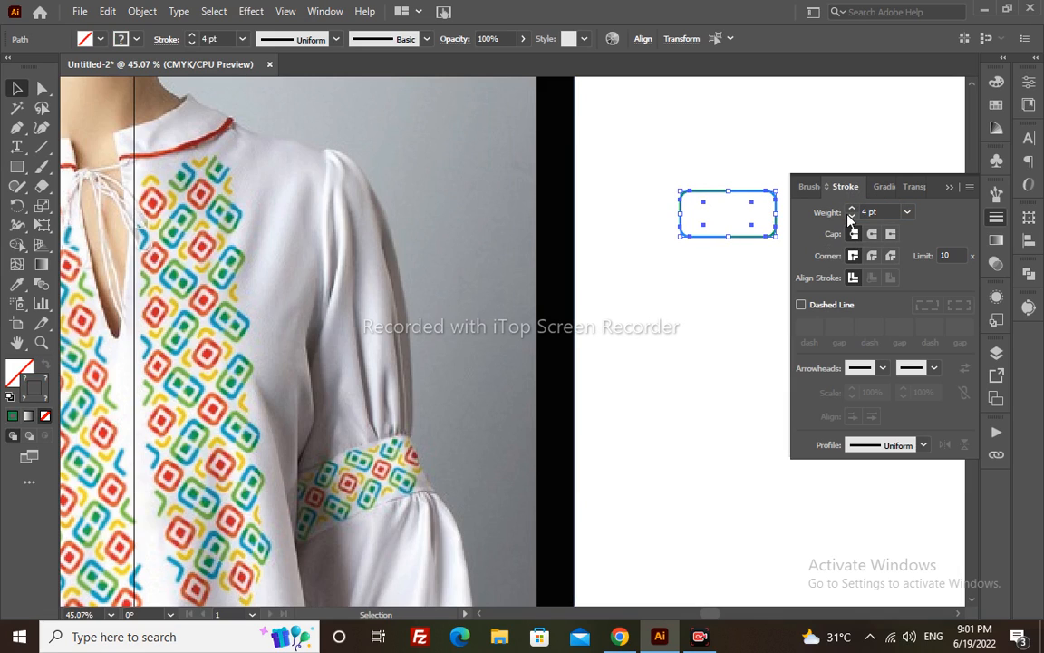
left_click(852, 207)
left_click(853, 208)
left_click(852, 208)
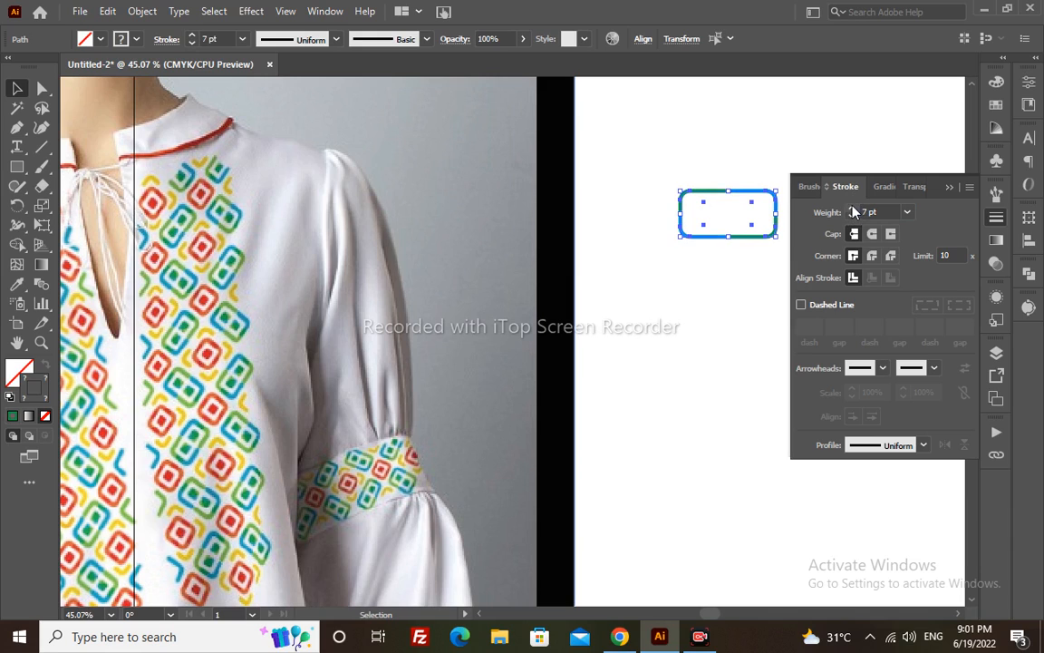
Step: Move the whole four-piece outline about 100 px straight to the left, then deselect it
left_click(646, 137)
left_click_drag(658, 156, 704, 252)
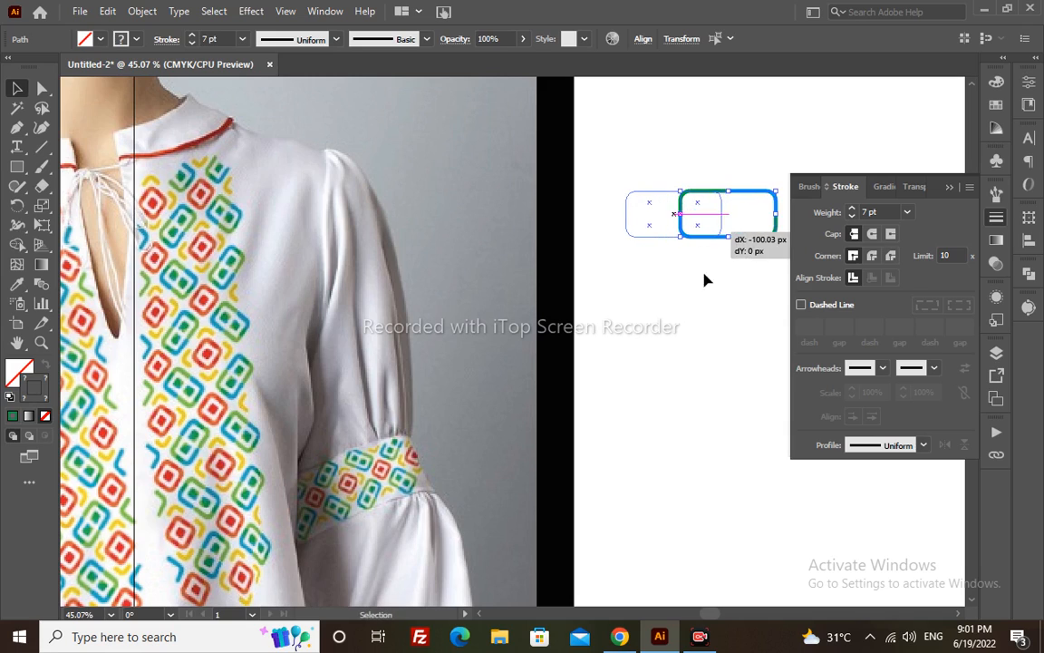
left_click(699, 290)
Step: Draw a small square inside the left half of the outline and give it a green fill without stroke
key("m")
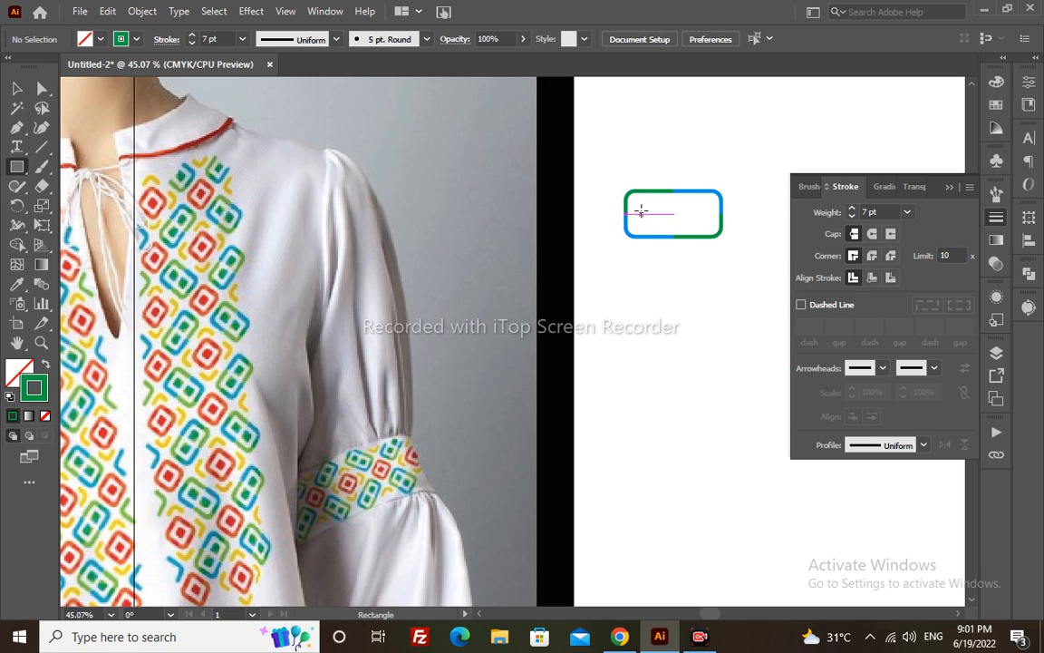
left_click_drag(636, 201, 668, 233)
key("v")
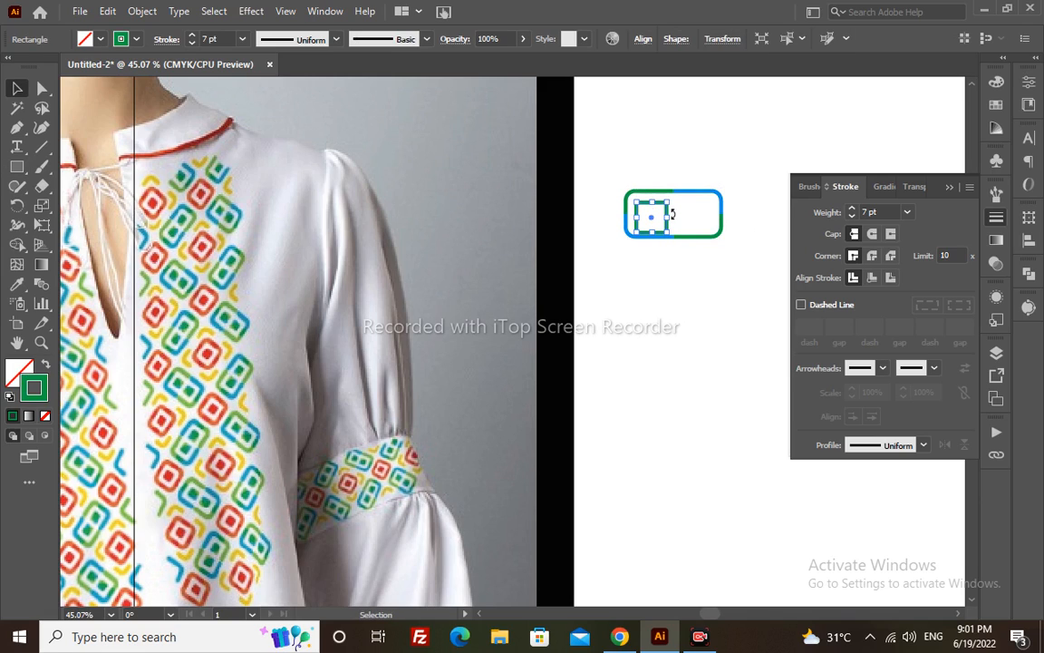
key("shift+x")
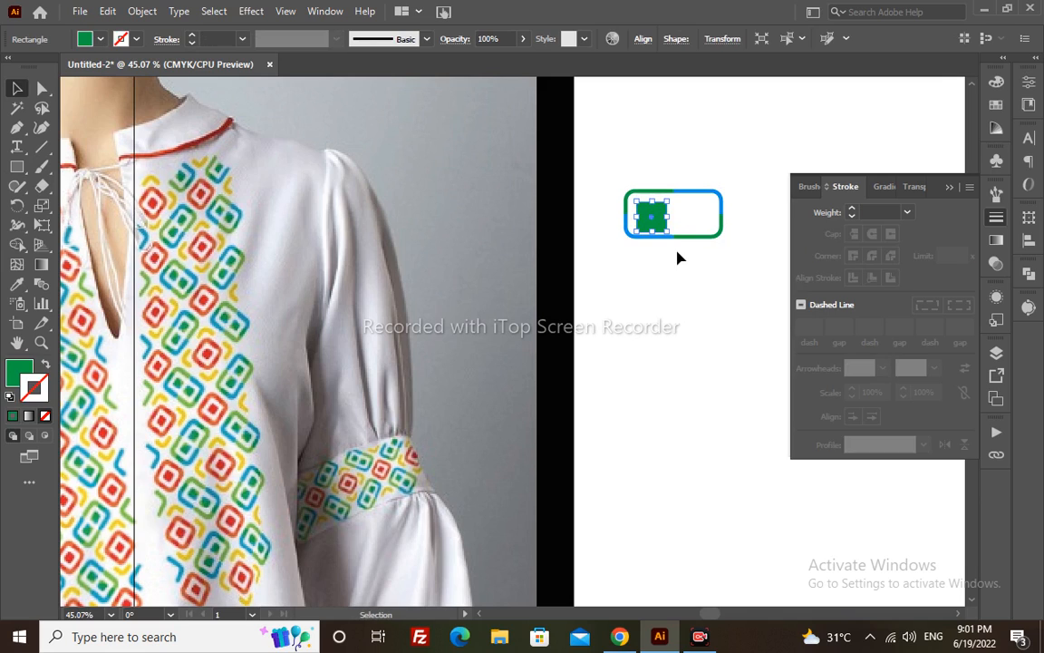
Step: Slightly round all four corners of the green square
key("a")
key("z")
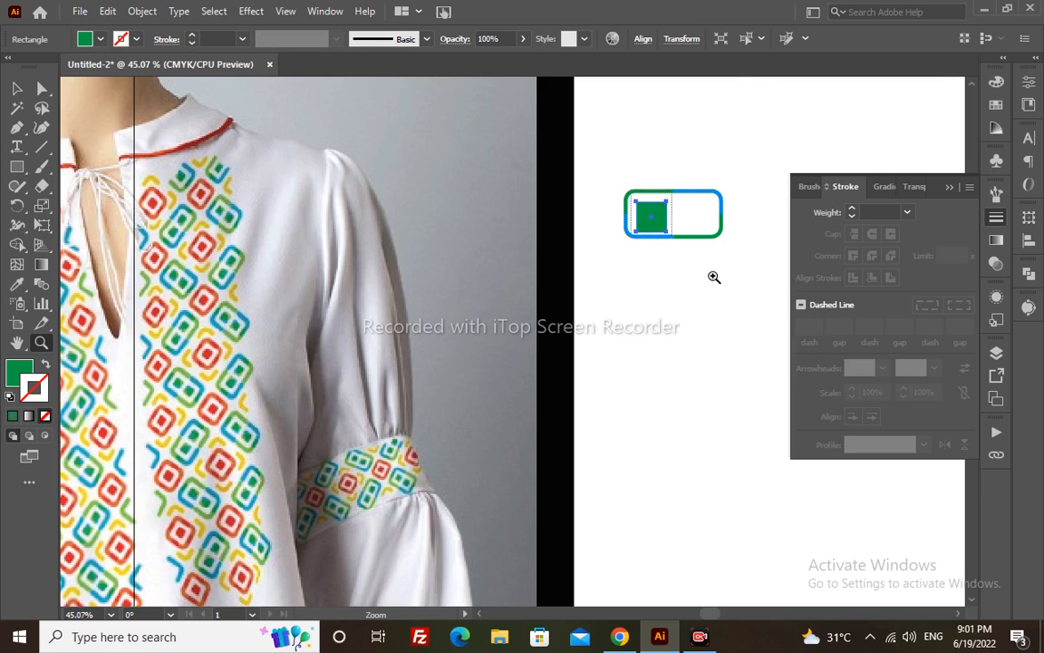
left_click_drag(724, 287, 631, 190)
key("a")
left_click_drag(451, 158, 445, 170)
Step: Group the two left outline pieces and centre the green square on them vertically and horizontally
key("v")
key("space")
left_click_drag(339, 184, 405, 264)
left_click_drag(243, 196, 313, 382)
key("a")
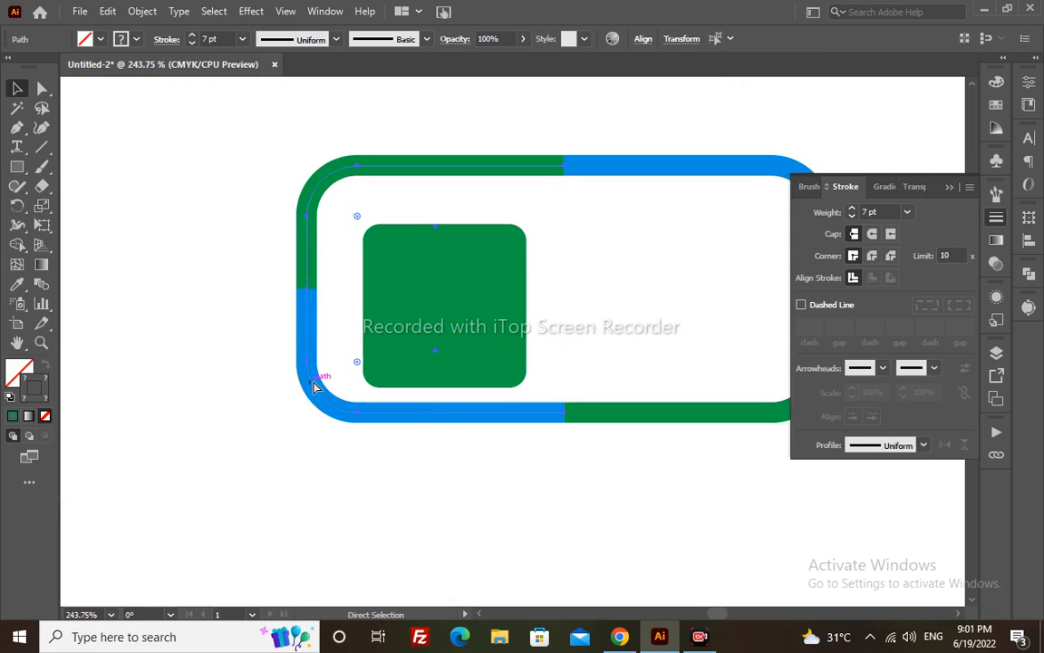
key("v")
left_click(476, 291, "shift")
left_click(307, 238)
left_click(643, 39)
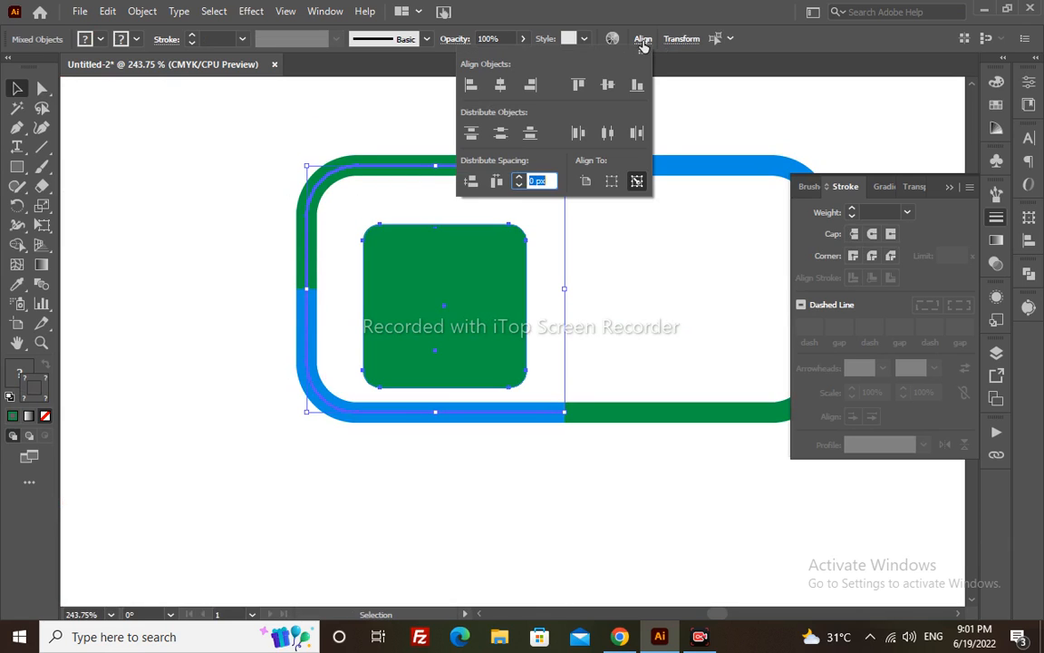
left_click(607, 85)
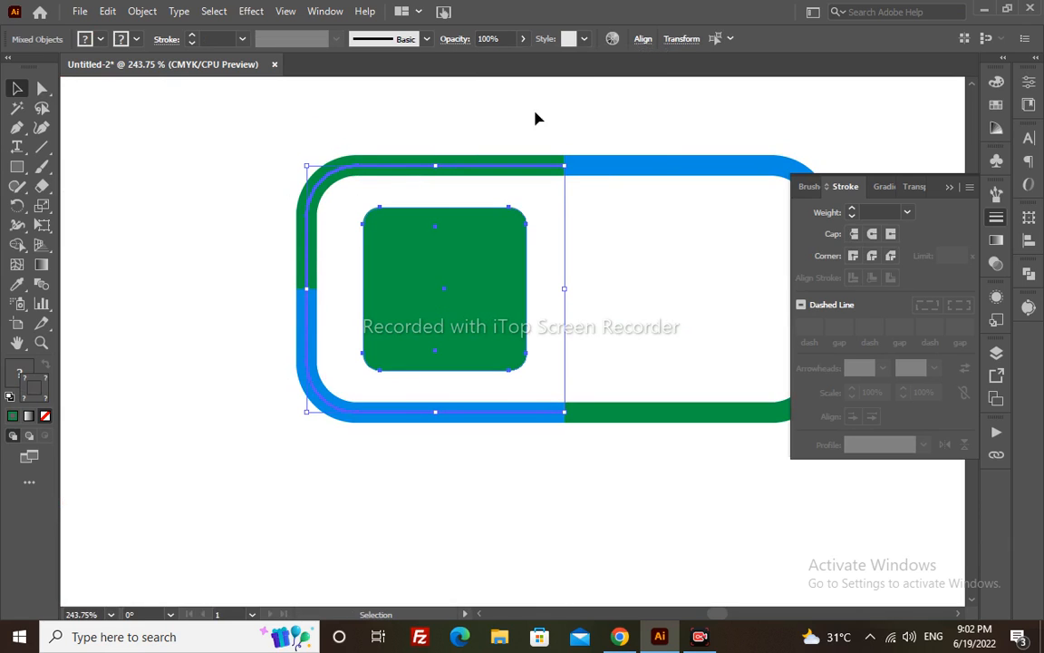
left_click(643, 39)
left_click(503, 85)
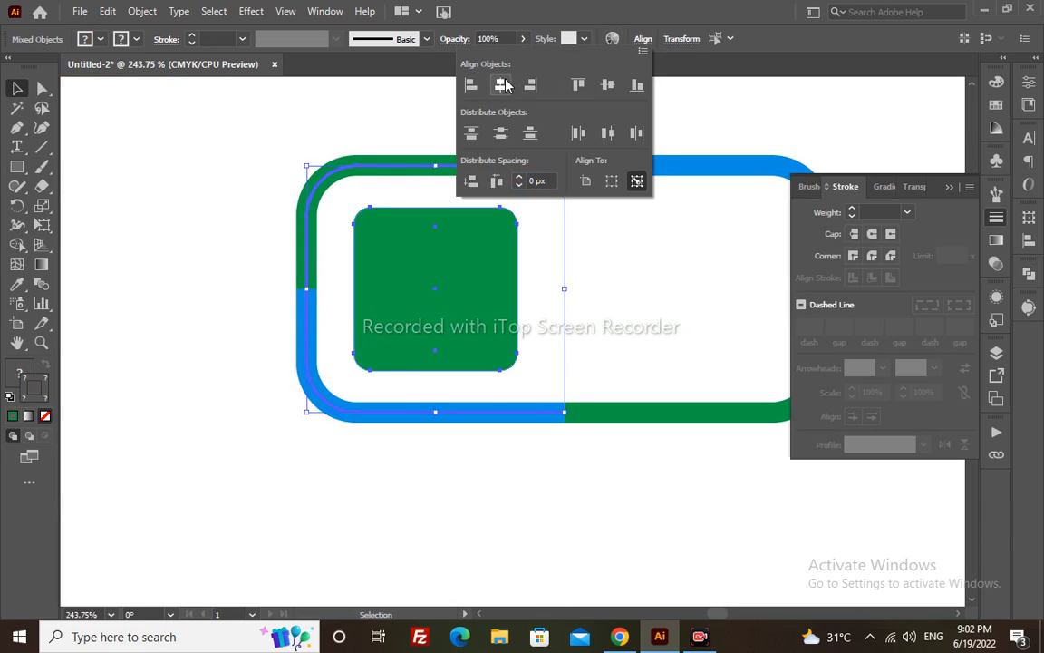
Step: Duplicate the green square about 82 px horizontally into the right half of the outline
left_click(418, 108)
left_click_drag(498, 248, 338, 224)
left_click_drag(303, 259, 542, 267)
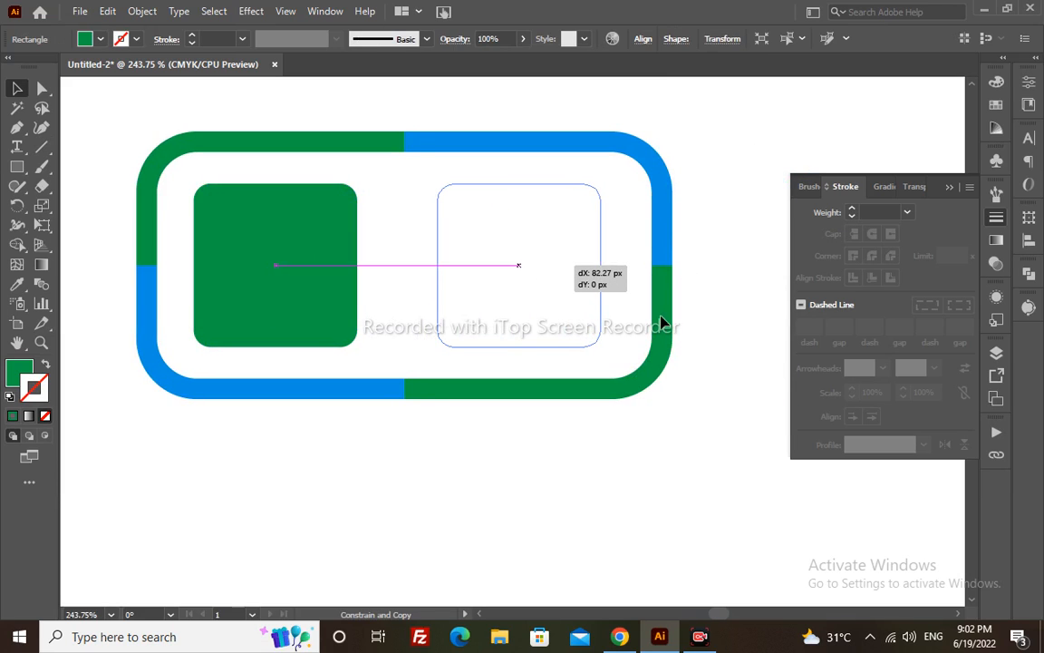
Step: Group the two right outline pieces and centre the copied green square horizontally on them
left_click_drag(642, 327, 642, 324)
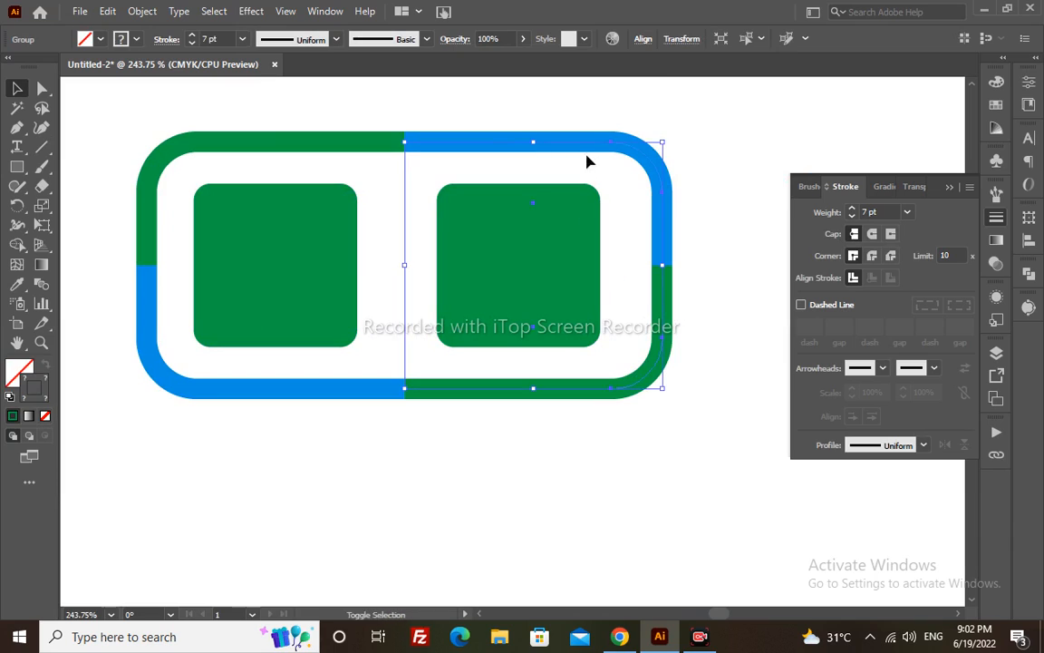
left_click(562, 233, "shift")
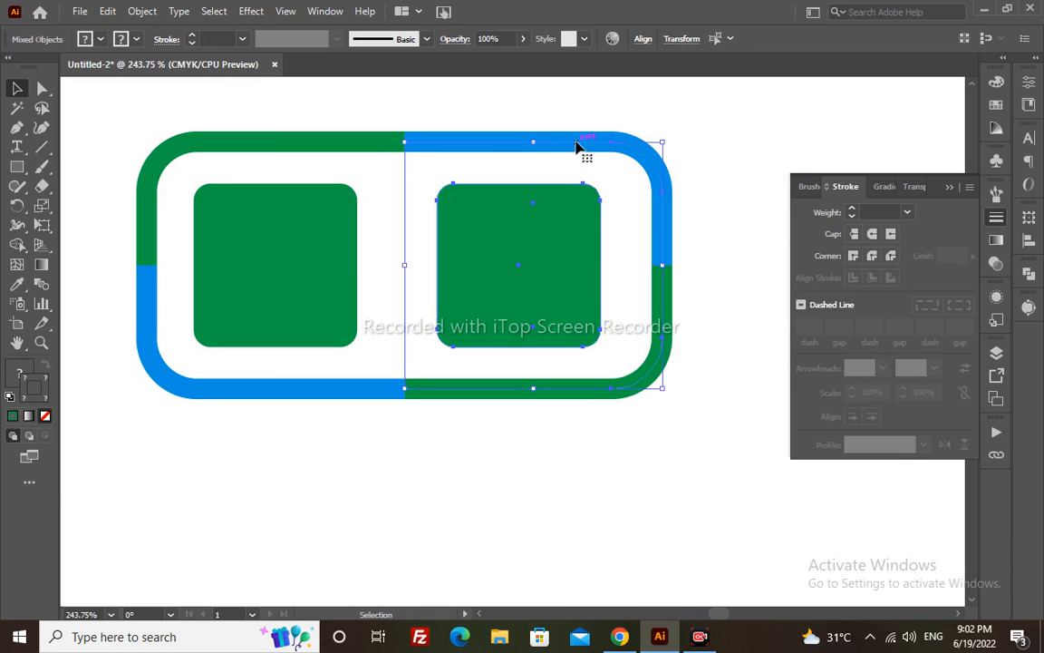
left_click(643, 39)
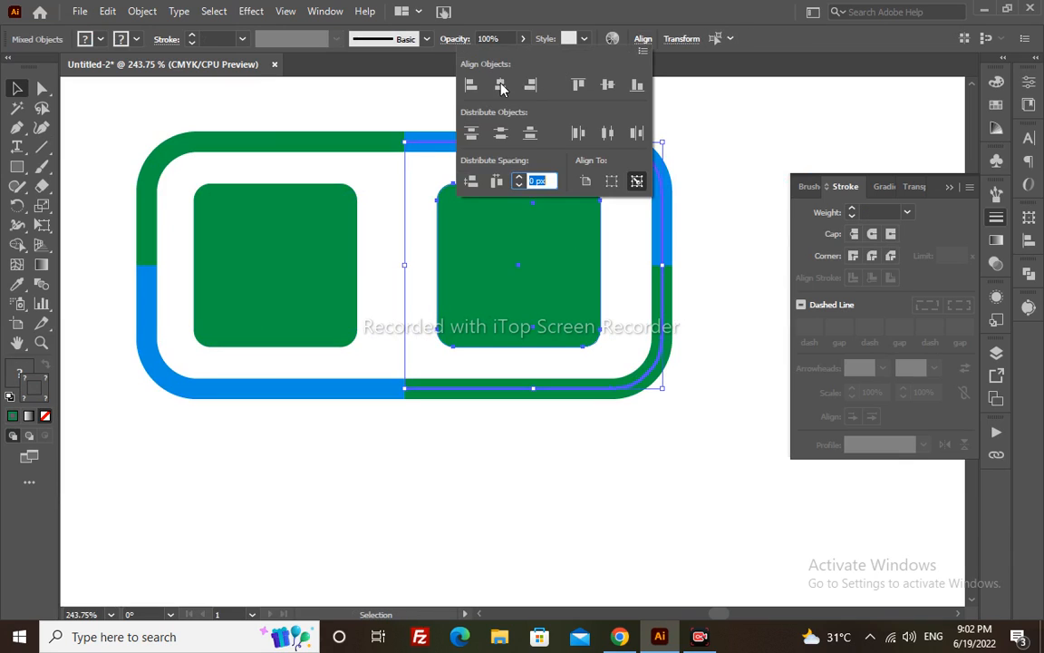
left_click(636, 84)
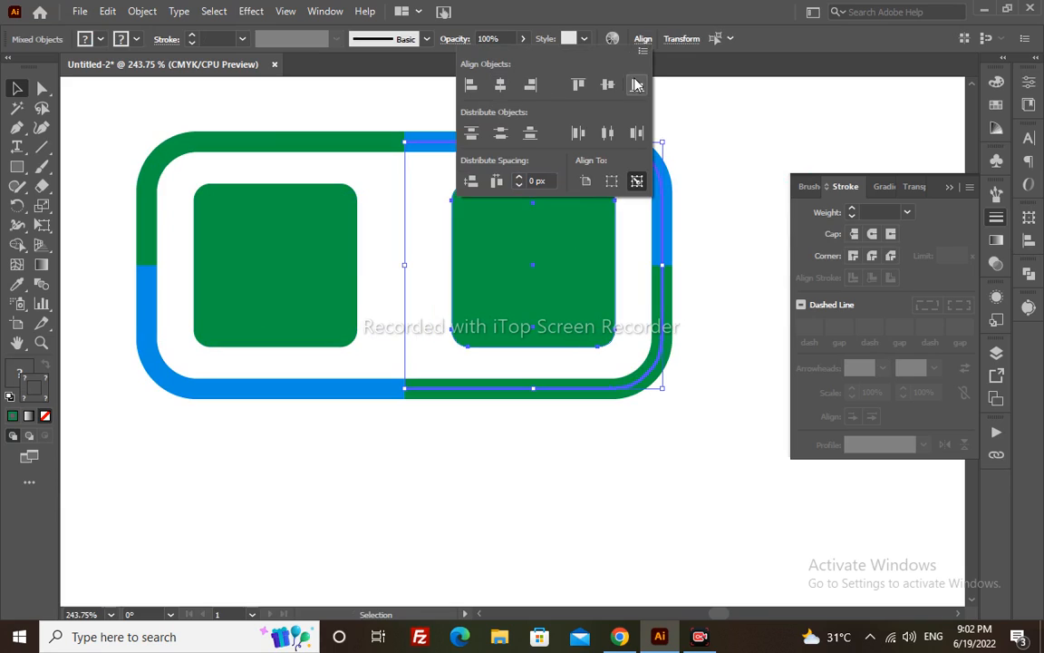
left_click(696, 212)
key("z")
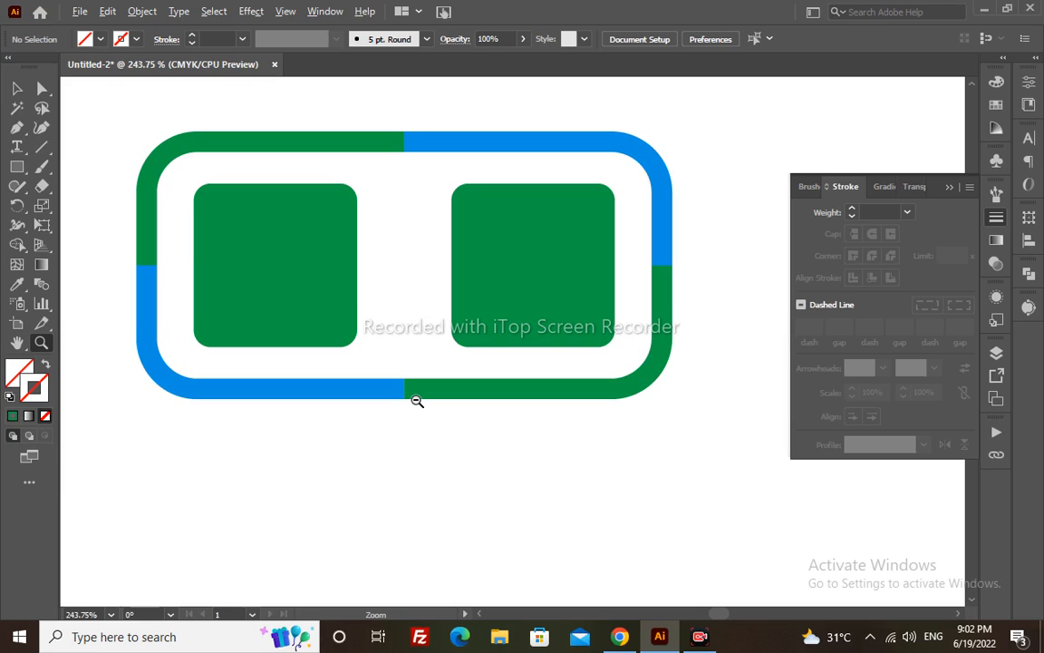
Step: Draw a square about 84 px wide beside the green and blue outlined motif, level with its outline
left_click(417, 401, "alt")
left_click(417, 401, "alt")
left_click(417, 401, "alt")
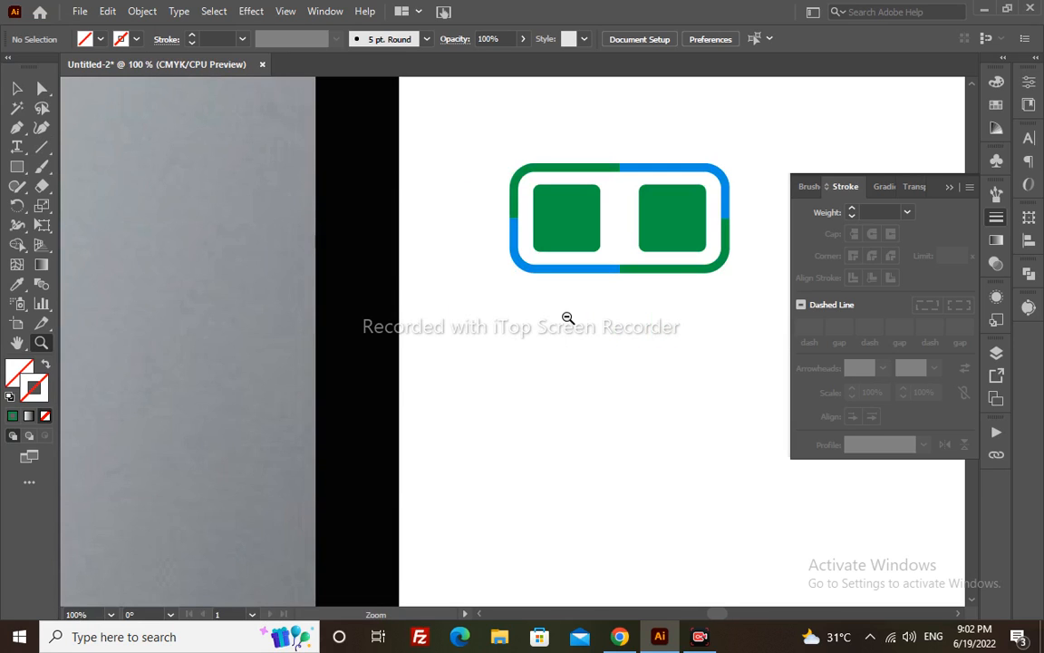
left_click(568, 317, "alt")
left_click(568, 318, "alt")
left_click_drag(471, 312, 562, 216)
key("v")
left_click_drag(513, 168, 538, 304)
left_click(564, 258)
key("z")
left_click_drag(415, 135, 701, 306)
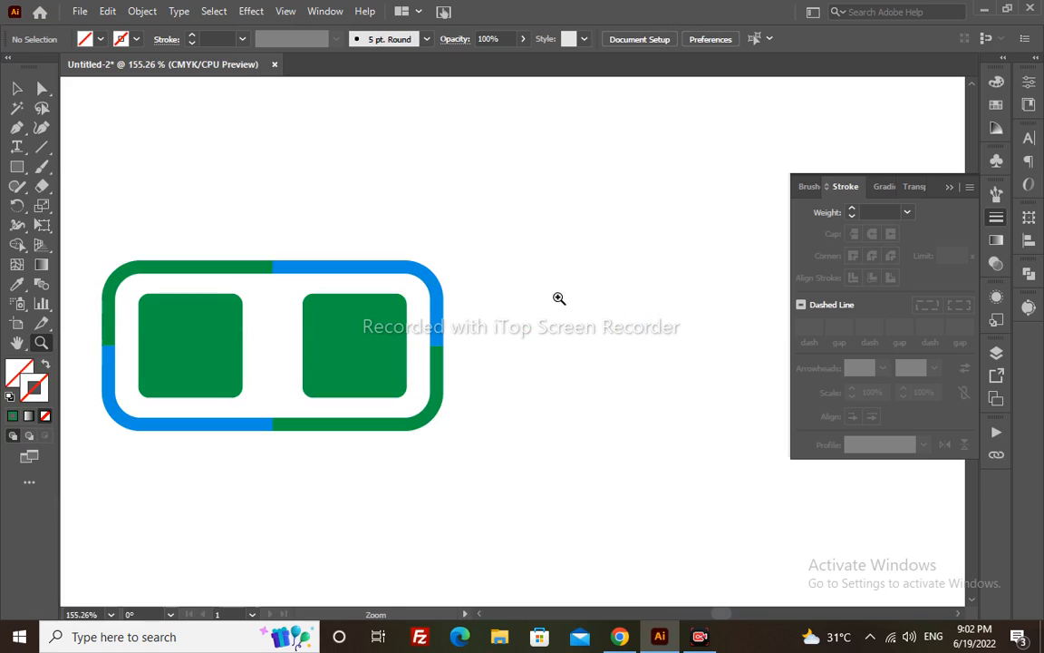
key("m")
left_click_drag(469, 268, 602, 426)
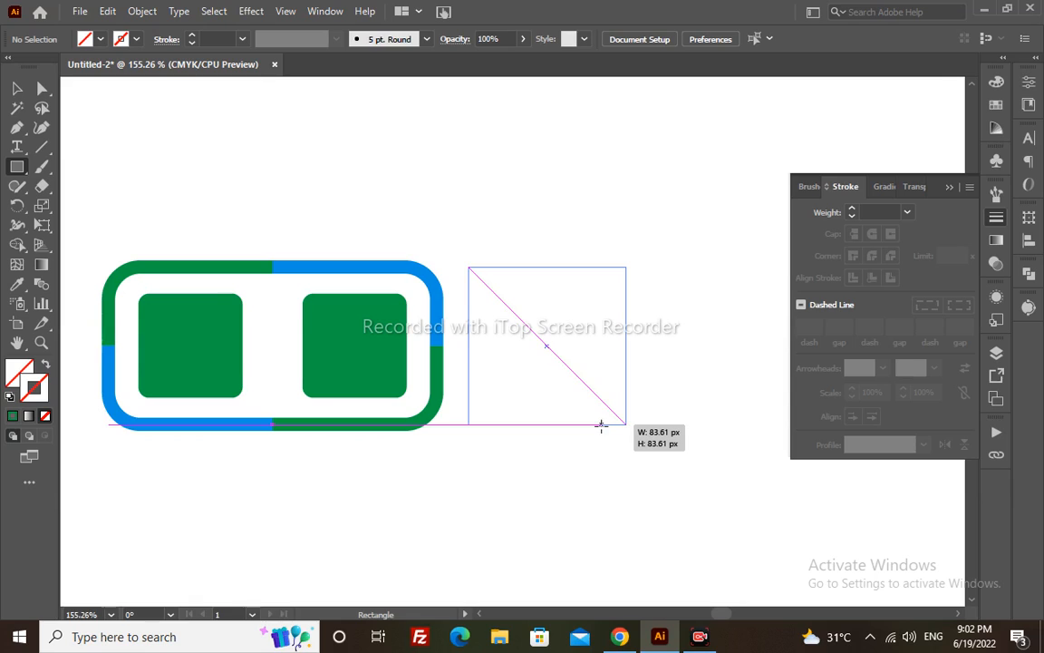
left_click_drag(594, 378, 601, 339)
Step: Round all four corners of the new square by about 13 px and give it a red stroke
key("a")
left_click_drag(613, 279, 602, 293)
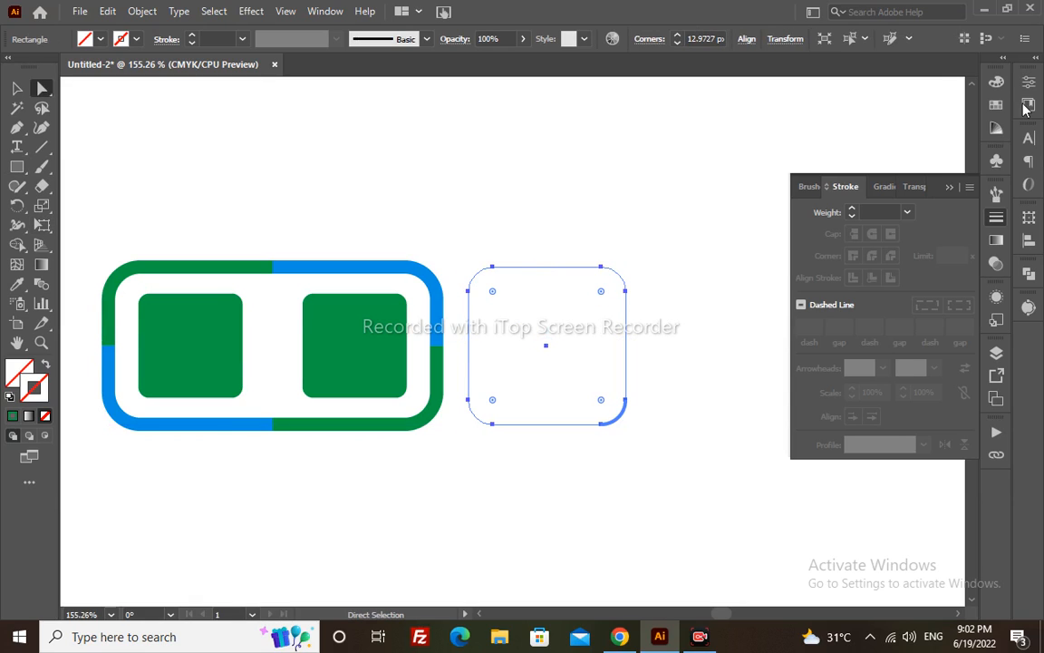
left_click(996, 104)
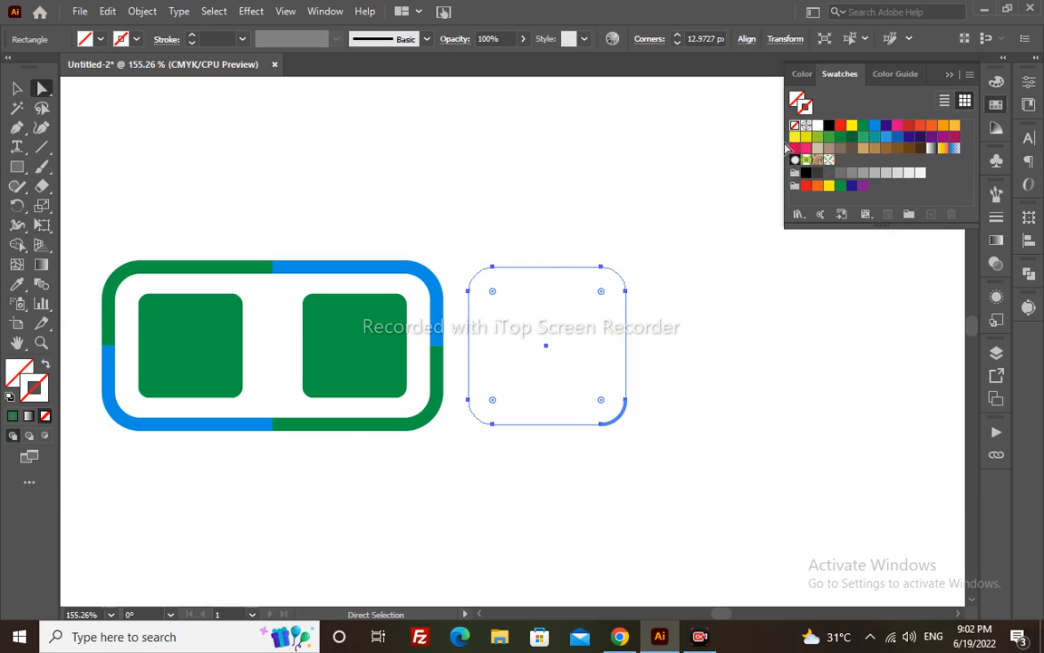
left_click(840, 127)
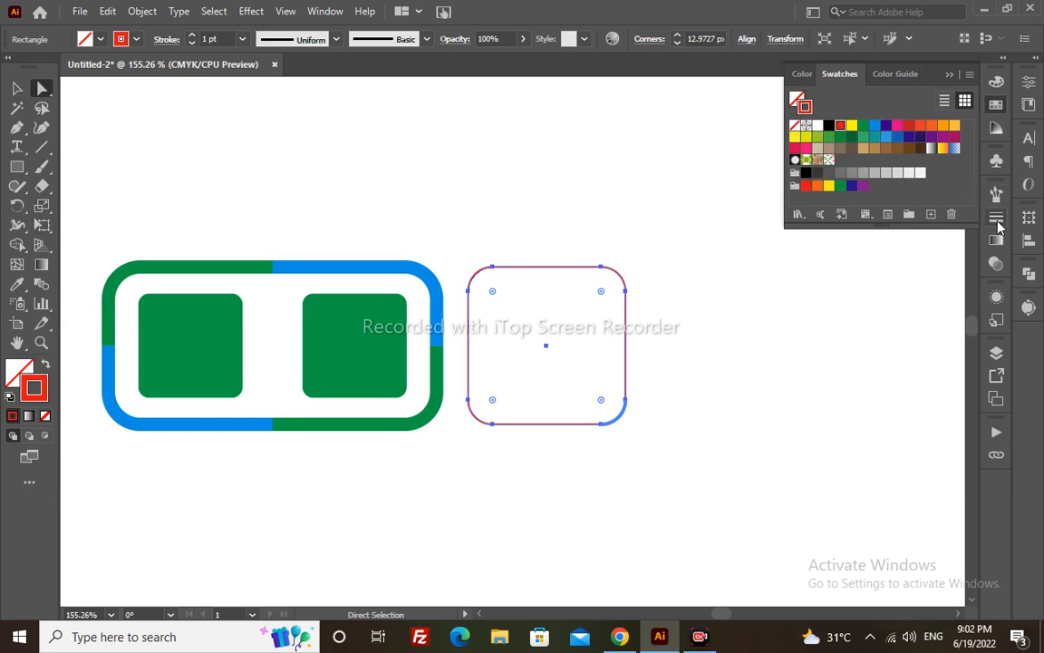
Step: Check the blue outline's stroke weight and set the red square's stroke weight to 7 pt
left_click(997, 219)
left_click_drag(879, 212, 862, 212)
type("3")
left_click(336, 269)
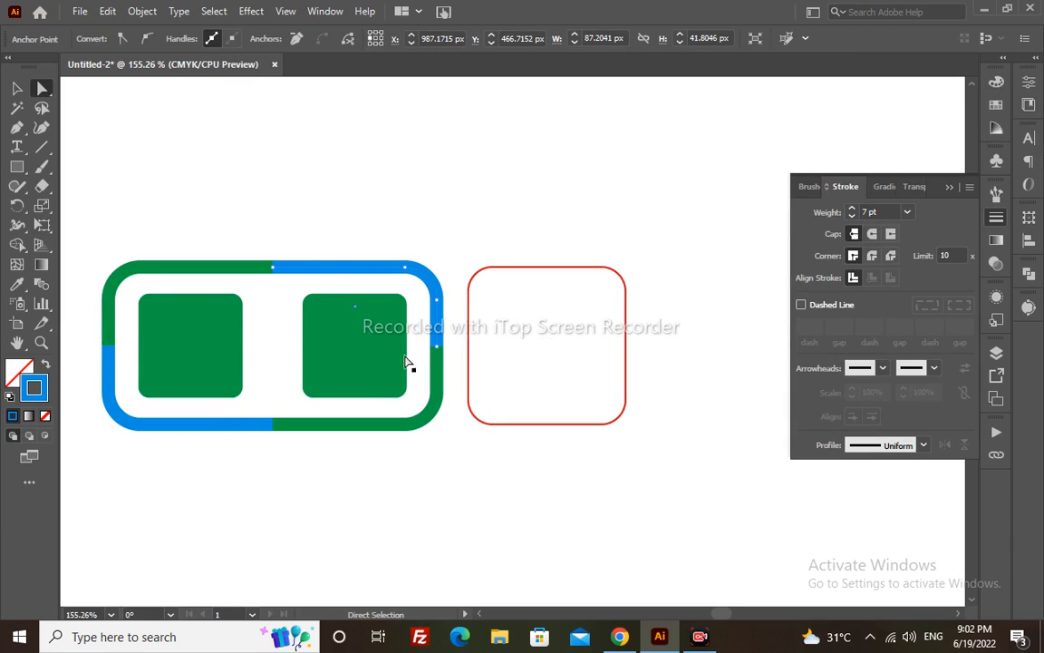
key("v")
left_click_drag(536, 202, 598, 370)
left_click(866, 212)
type("7")
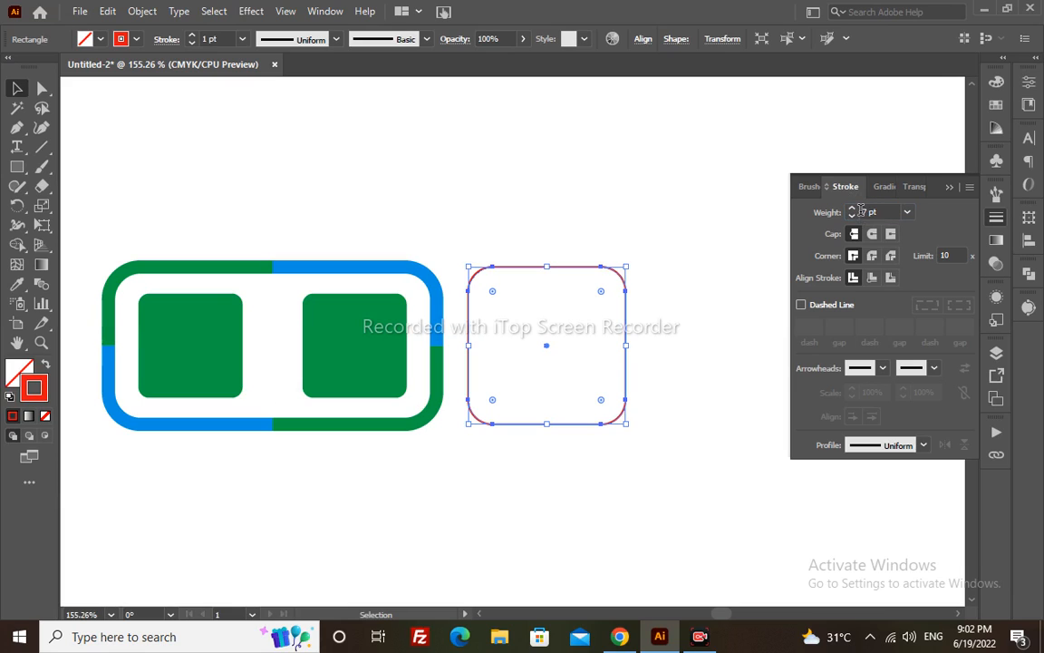
key("Return")
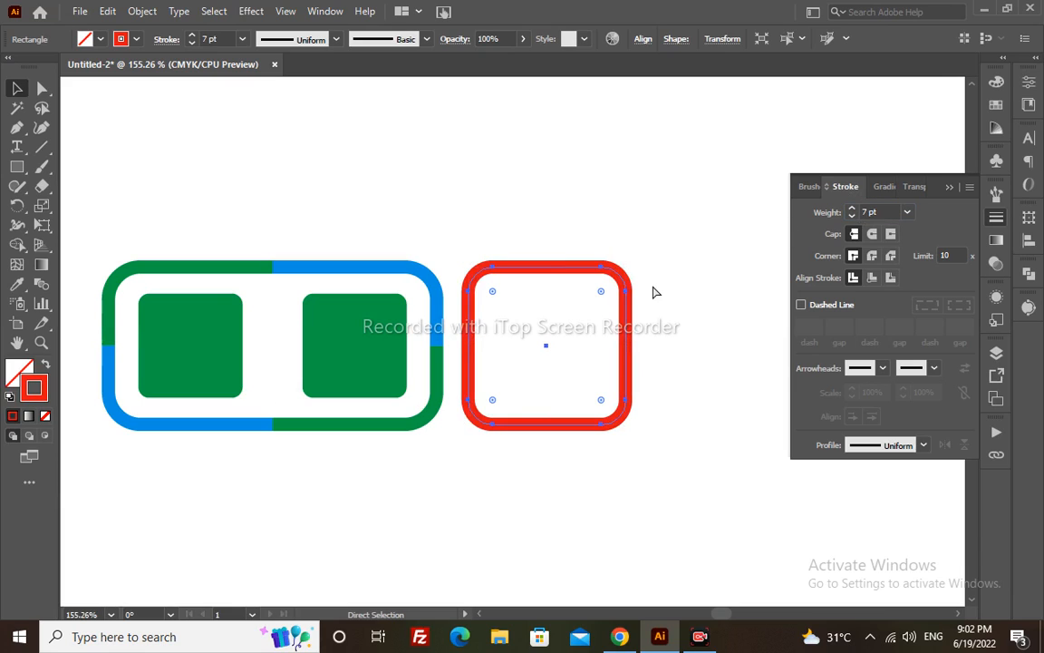
Step: Add a smaller centred copy inside the red square, turn its stroke into a red fill and shrink it slightly further
key("v")
left_click_drag(625, 268, 595, 298)
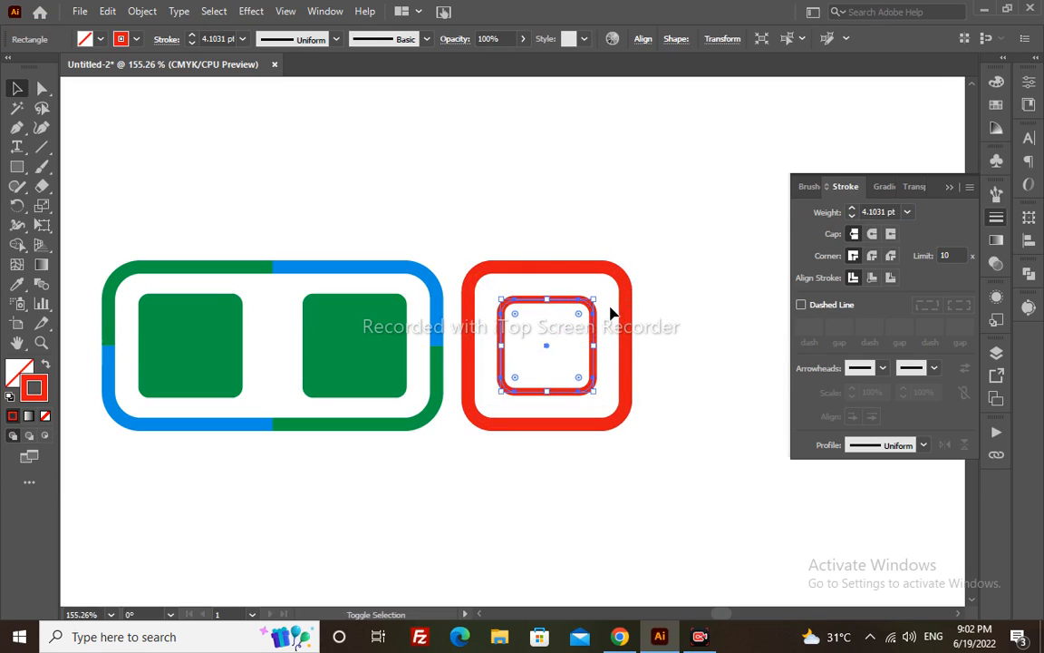
key("shift+x")
left_click(624, 247)
left_click(588, 313)
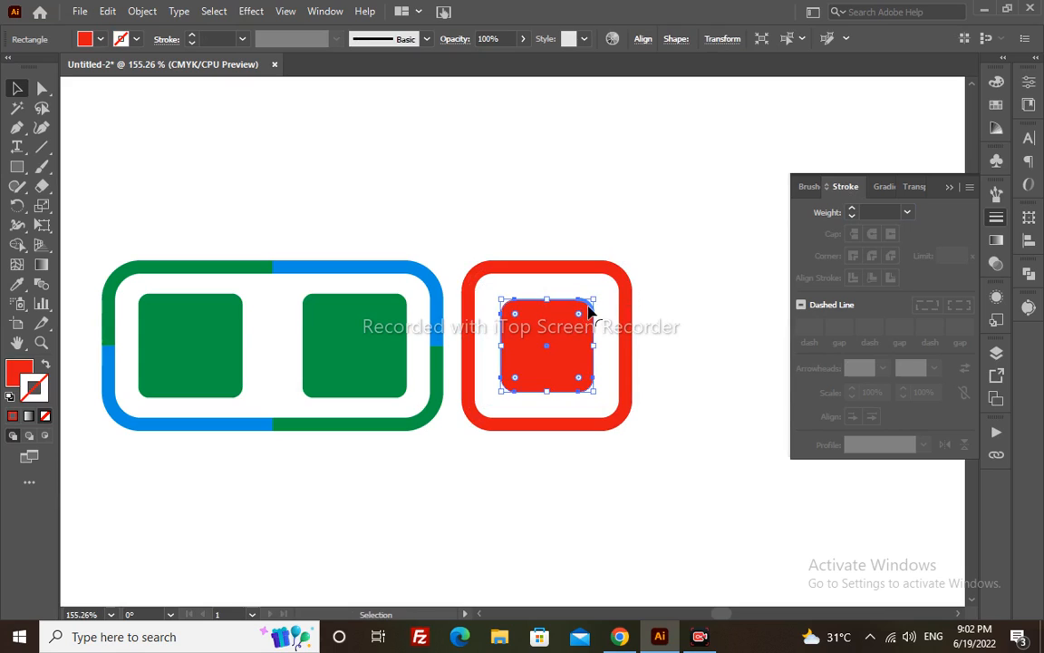
left_click_drag(595, 302, 585, 309)
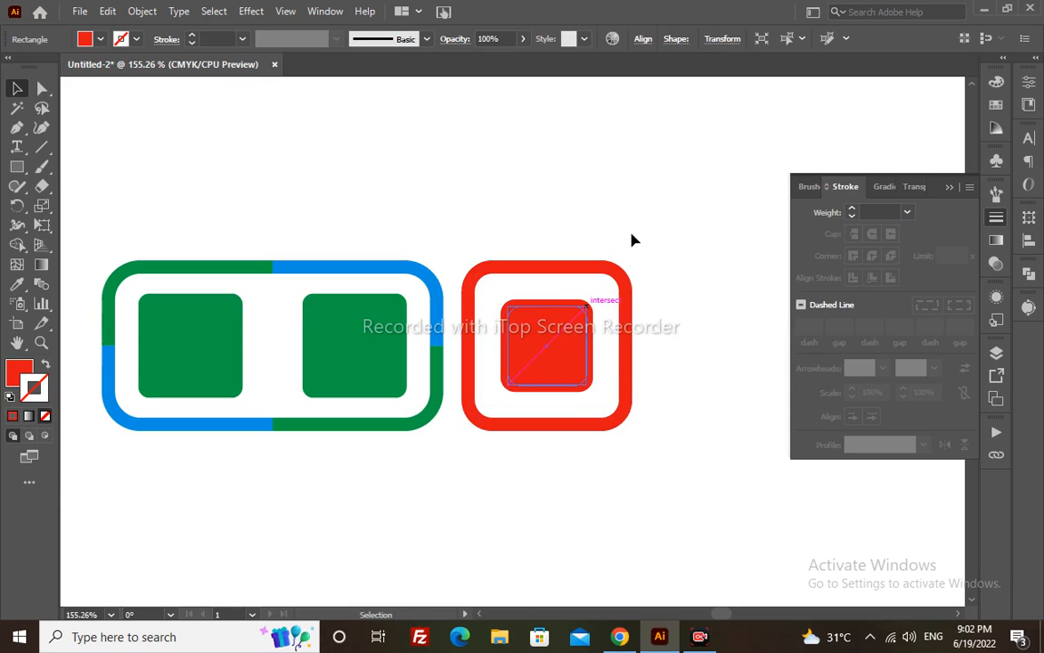
Step: Group the red outline with its inner square and move the green and blue motif away to leave a gap between them
left_click_drag(641, 223, 485, 498)
key("ctrl+g")
left_click_drag(408, 234, 133, 499)
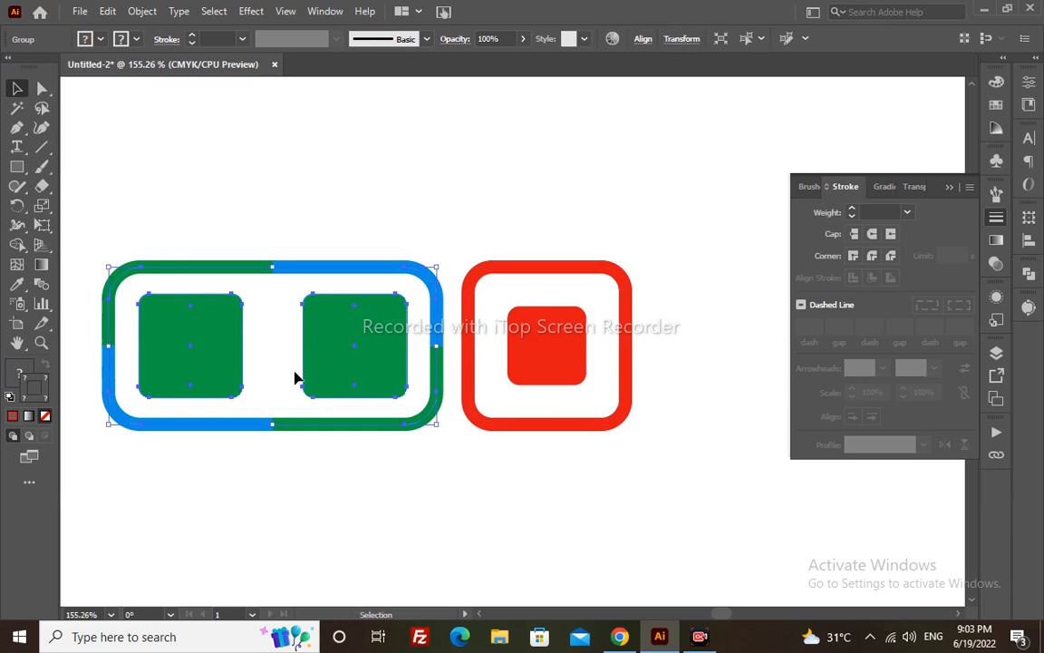
key("shift+Left")
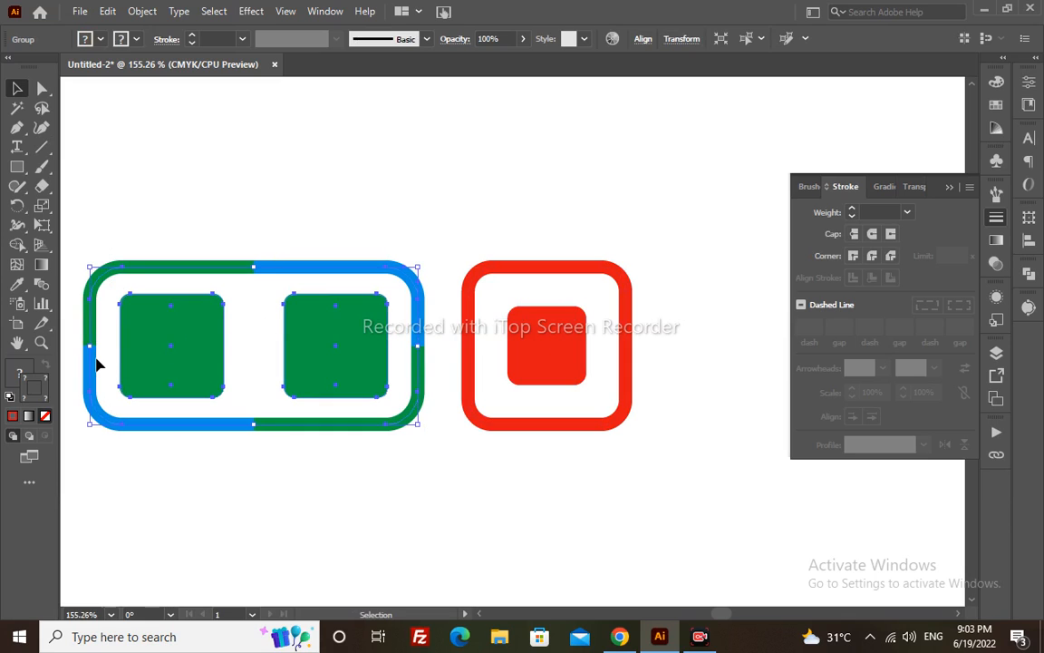
left_click_drag(431, 332, 478, 339)
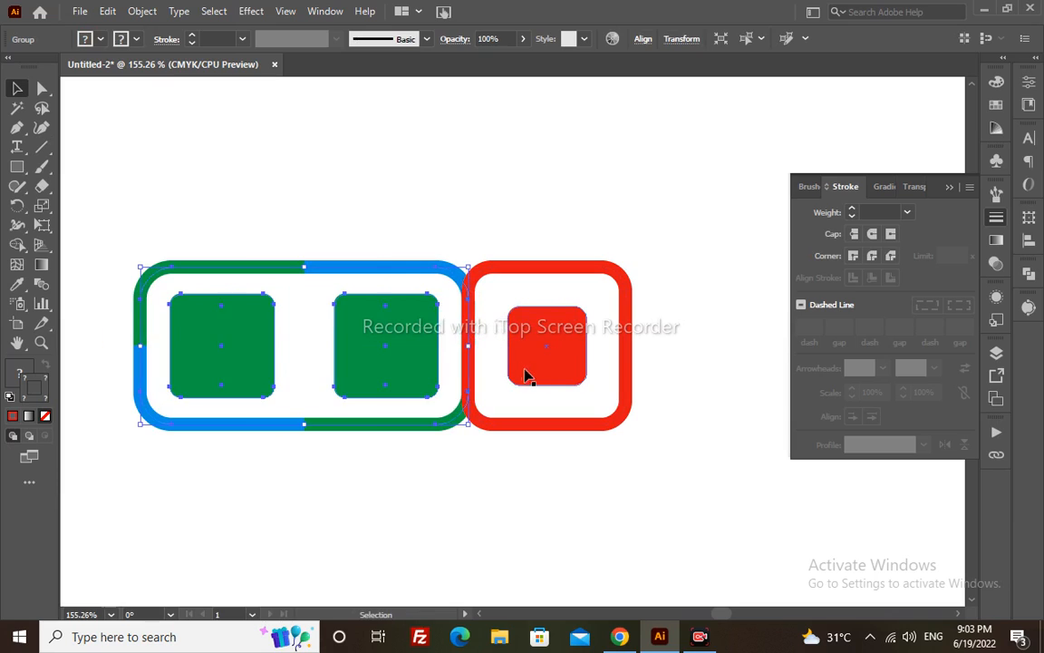
key("shift+Left")
key("shift+Left")
key("shift+Left")
key("shift+Left")
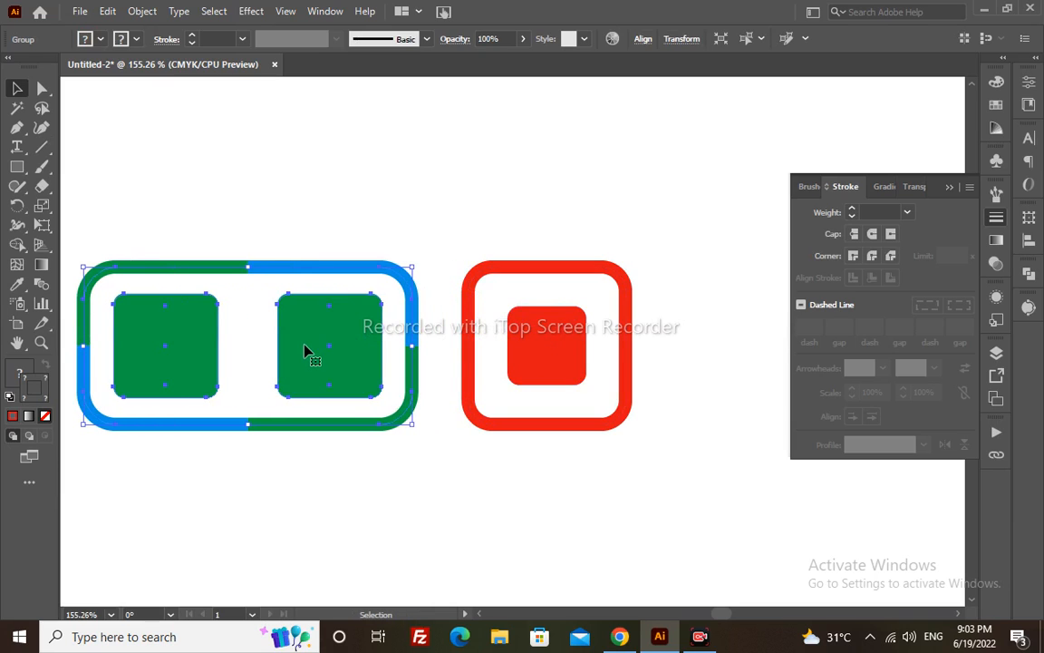
Step: Duplicate the green and blue motif horizontally to the other side of the red square, leaving the same gap
left_click_drag(84, 332, 625, 333)
key("ctrl+z")
key("Return")
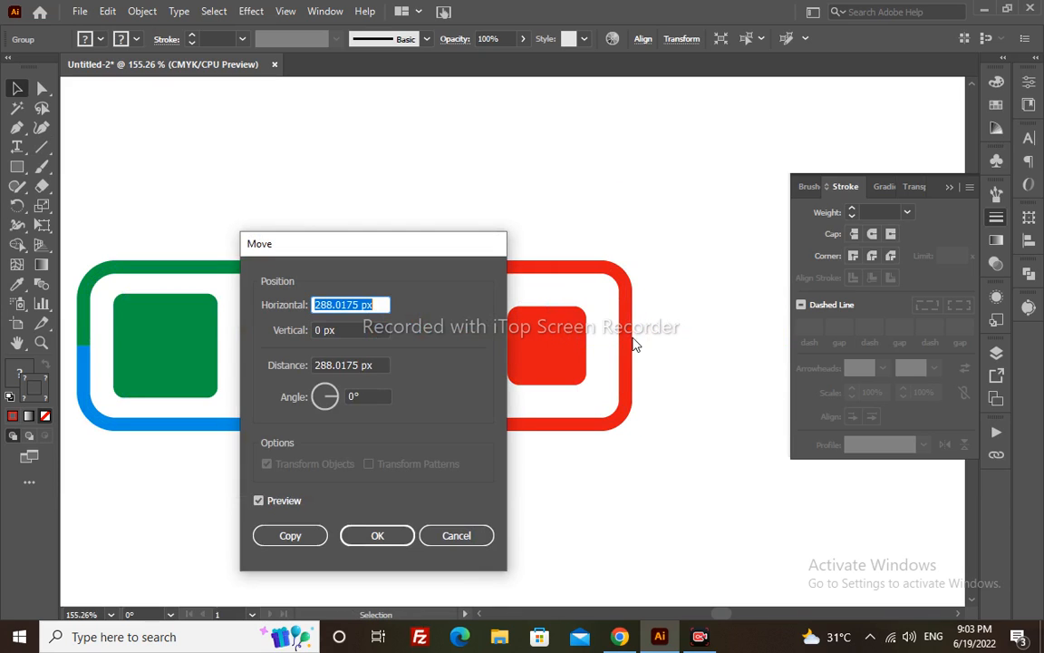
left_click(480, 543)
key("shift+Right")
key("shift+Right")
key("shift+Right")
key("shift+Right")
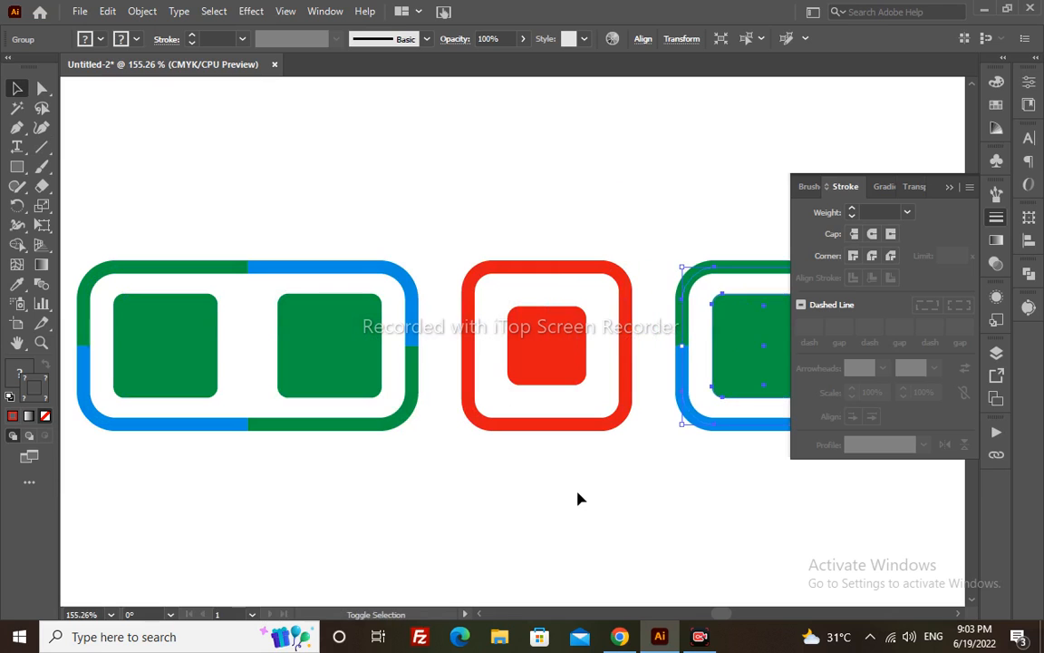
Step: Copy both green and blue motifs rotated 90° about the red square, so one sits above it and one below
key("ctrl+1")
key("ctrl+minus")
key("ctrl+minus")
key("ctrl+minus")
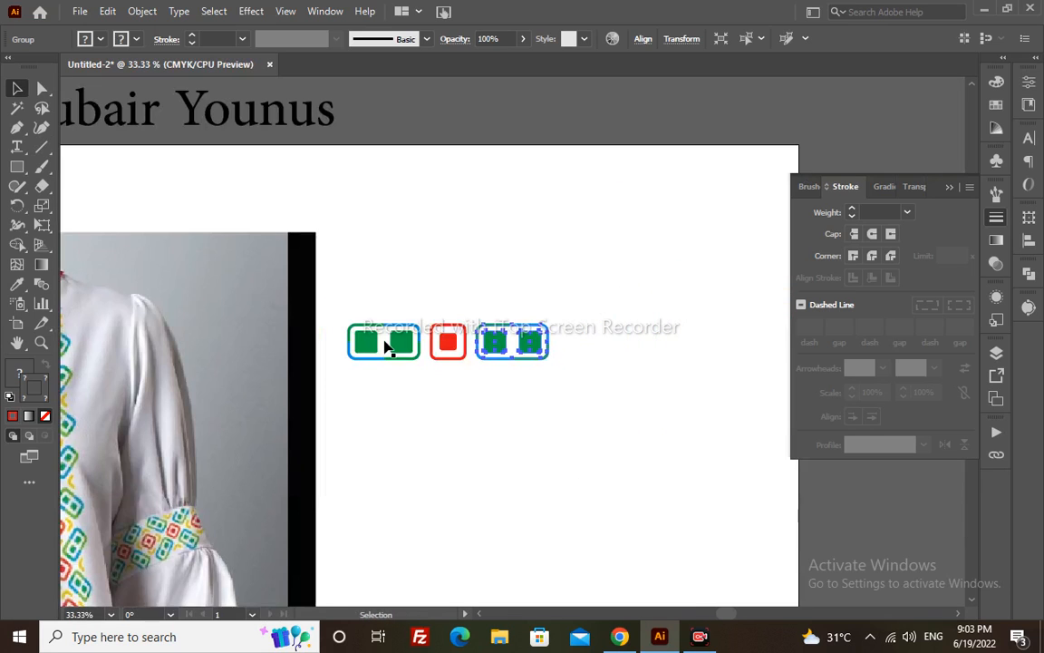
left_click_drag(344, 330, 466, 265)
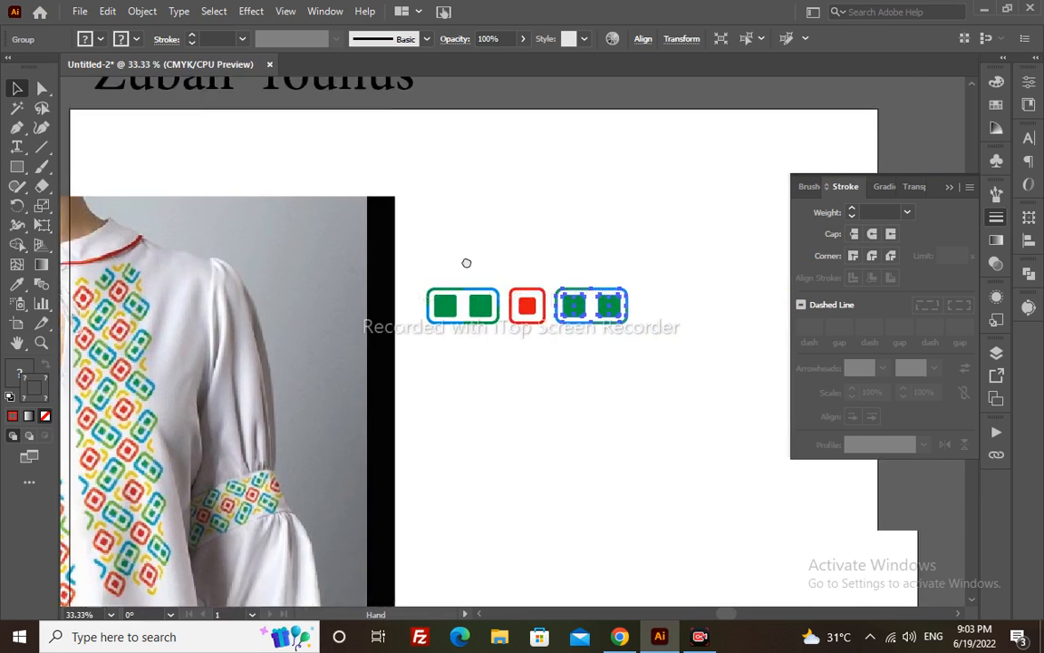
left_click(522, 283, "shift")
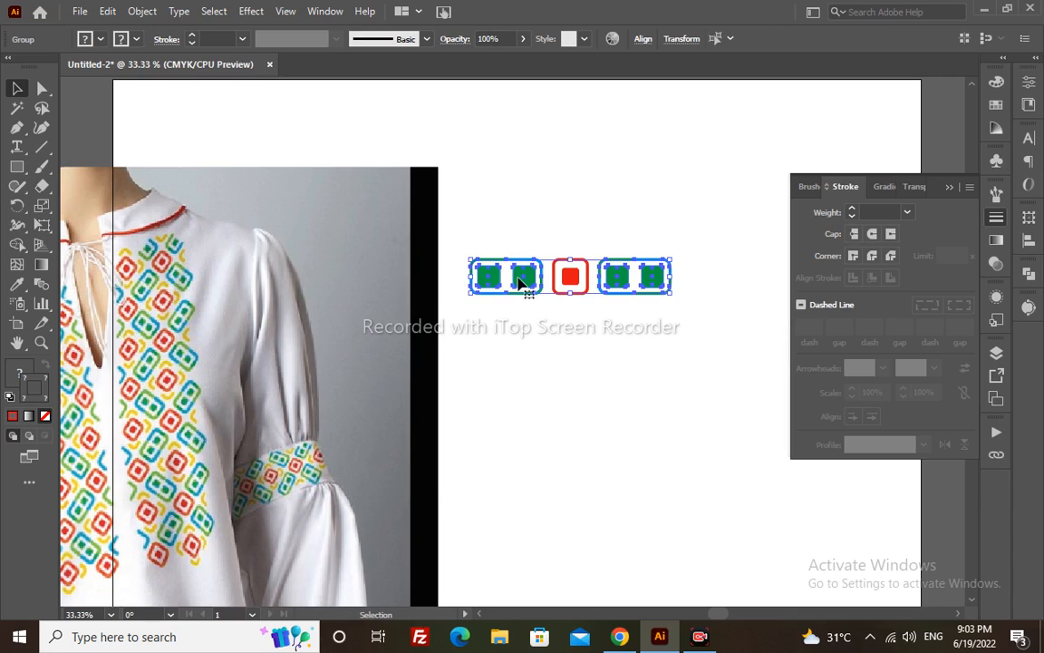
key("e")
left_click_drag(584, 212, 671, 354)
key("v")
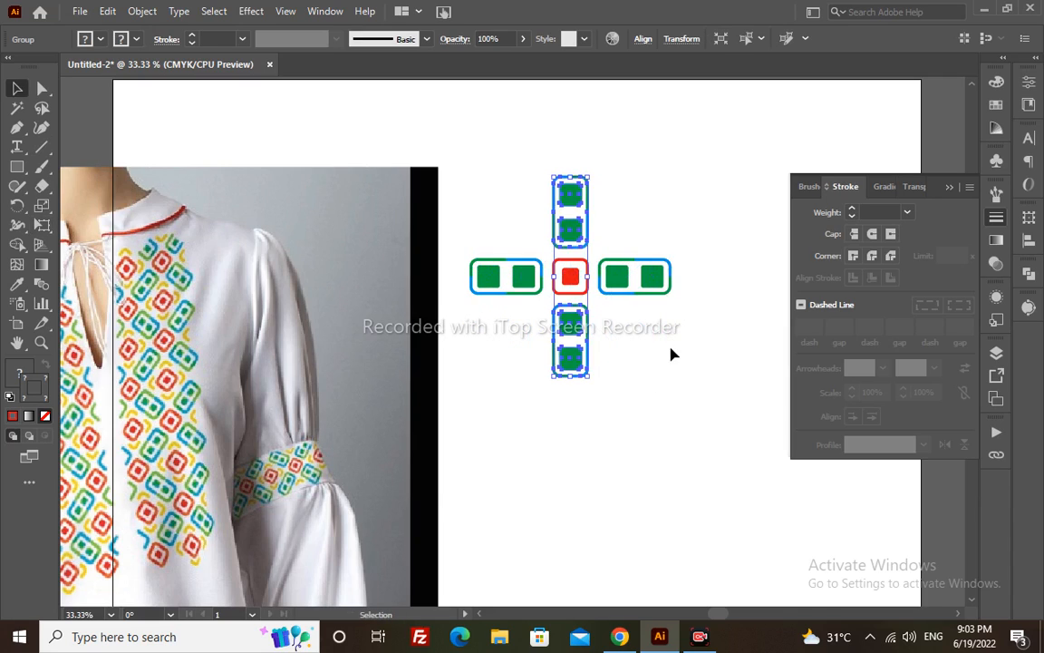
left_click(758, 513)
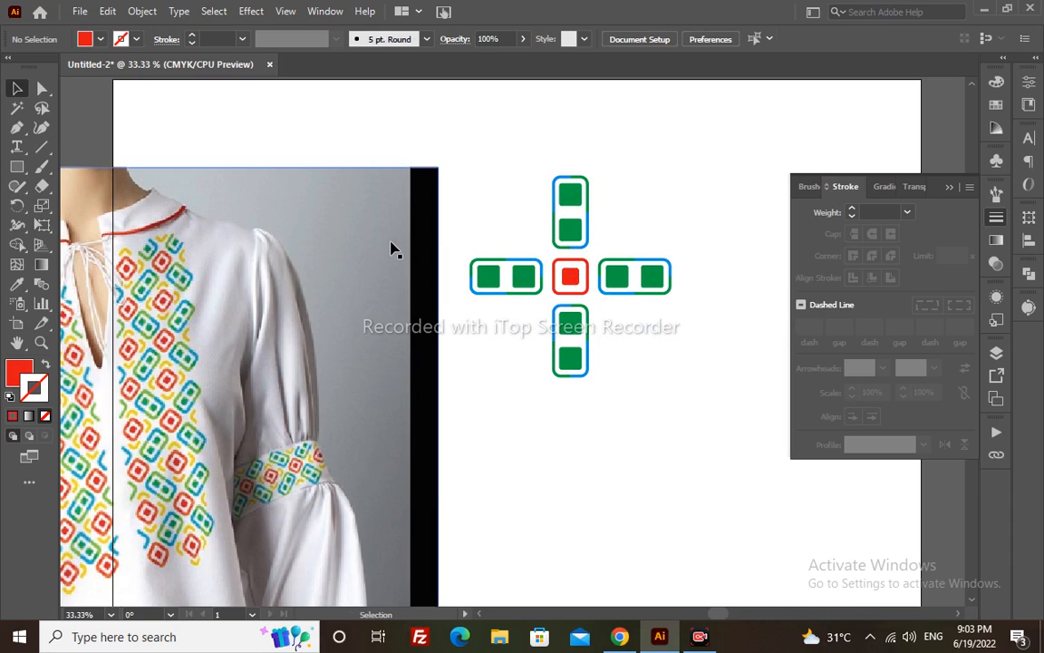
Step: Duplicate the red square motif to the upper right of the cross and rotate the copy 45° into a diamond
key("z")
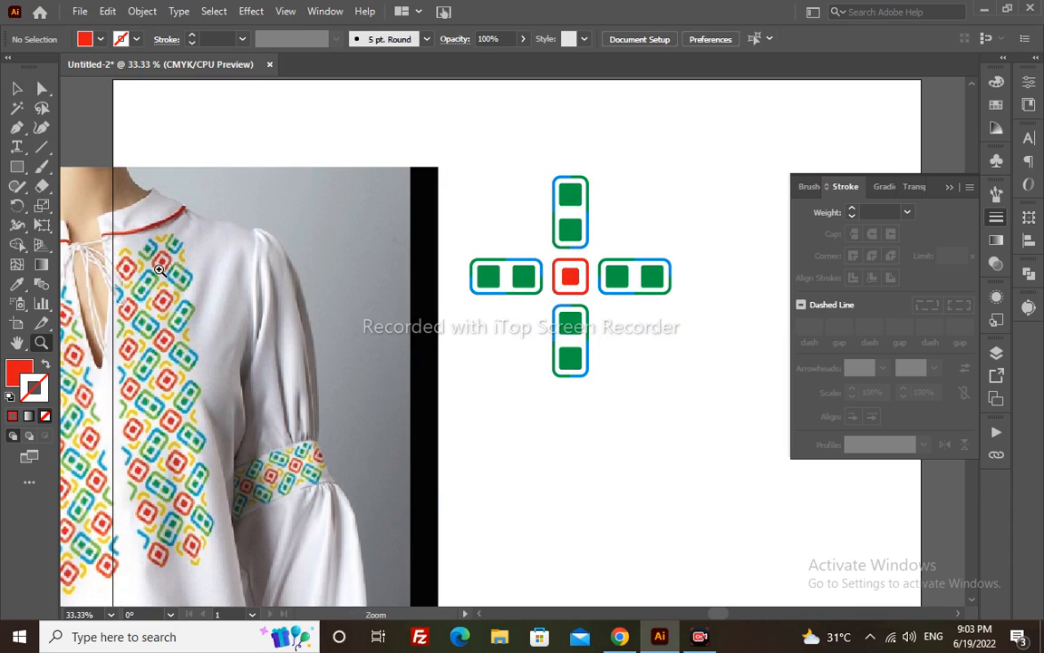
key("v")
left_click(569, 274)
left_click_drag(570, 275, 706, 193)
key("e")
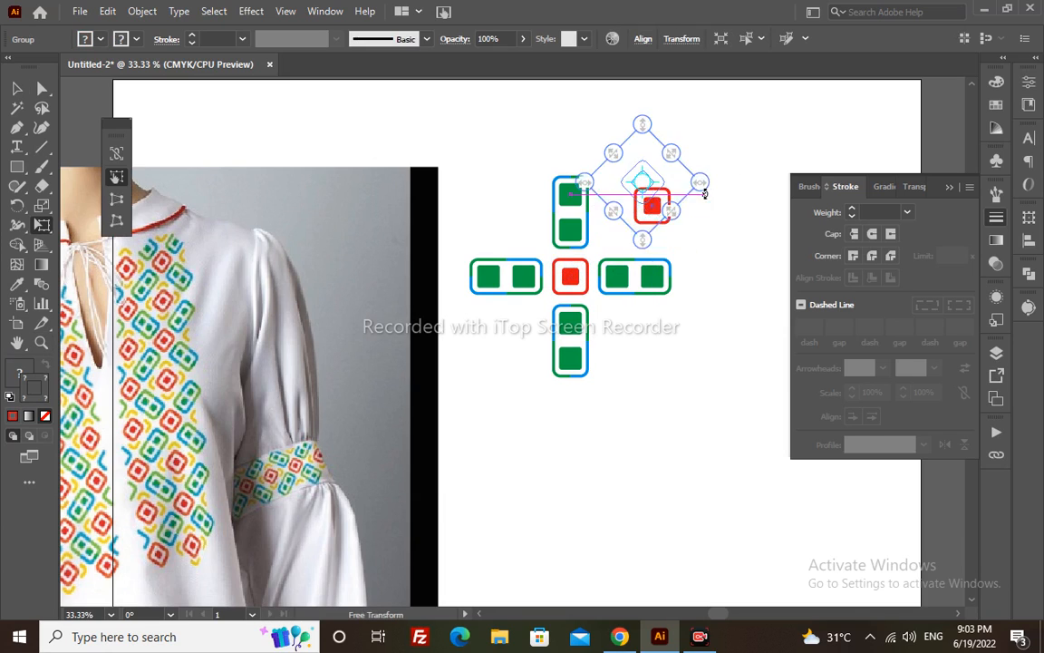
key("v")
left_click(705, 171)
Step: Add an enlarged concentric copy of the red diamond's outline around the diamond
key("z")
left_click_drag(551, 108, 716, 260)
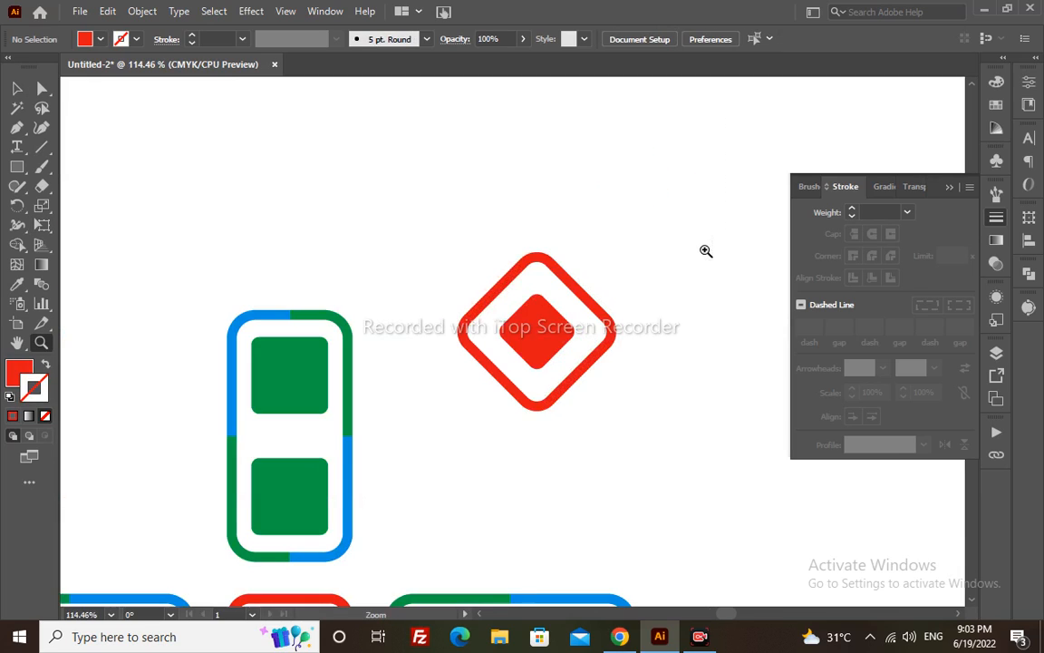
key("v")
left_click(573, 287)
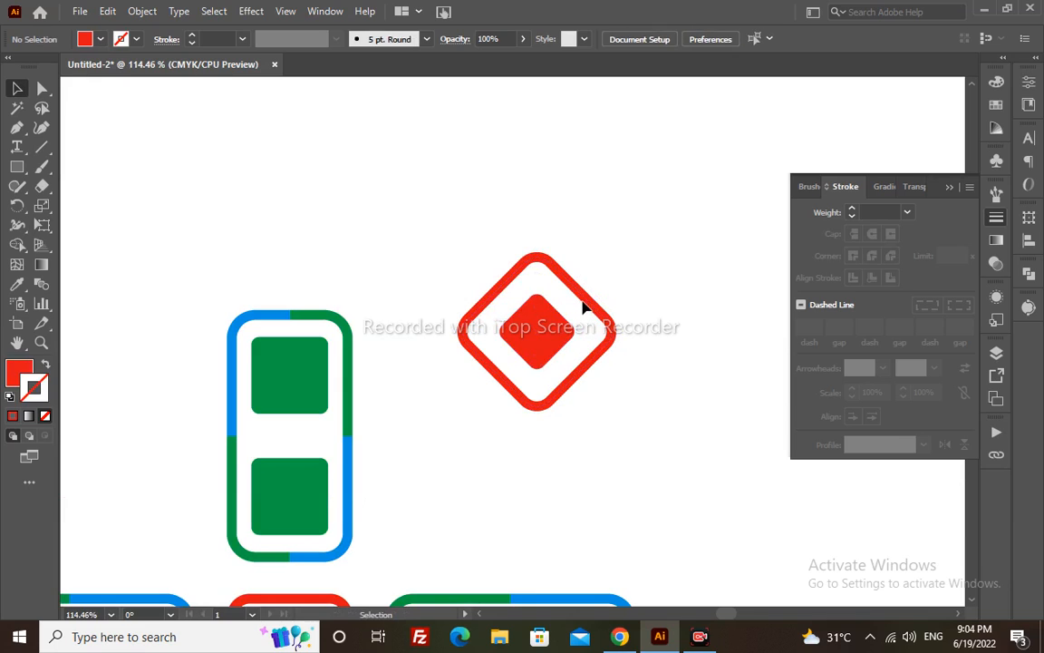
left_click(585, 303)
key("v")
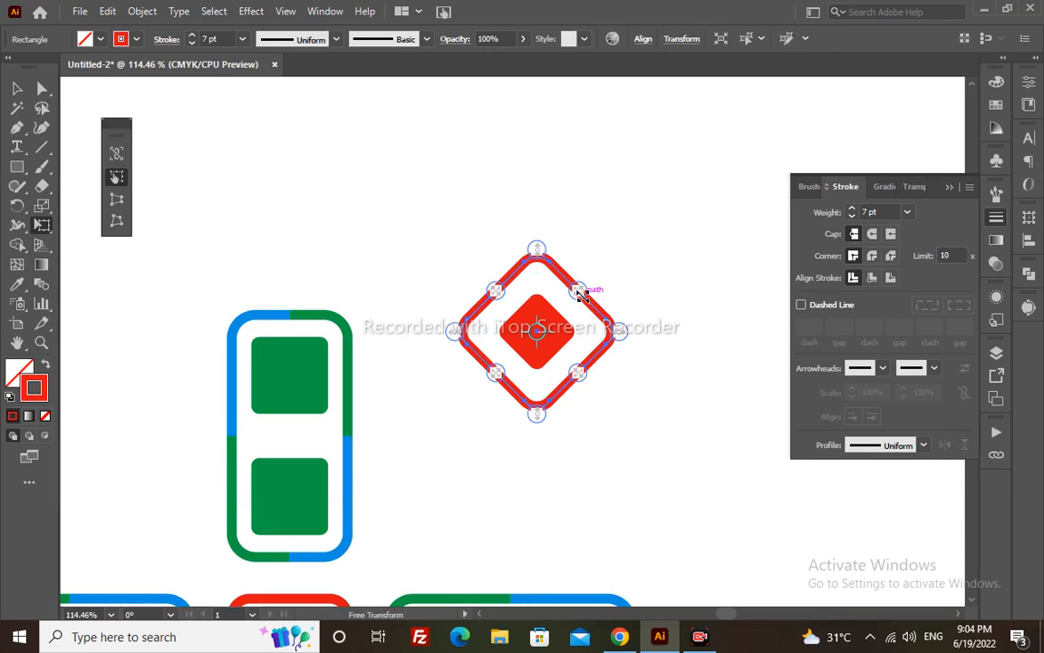
left_click_drag(622, 330, 662, 335)
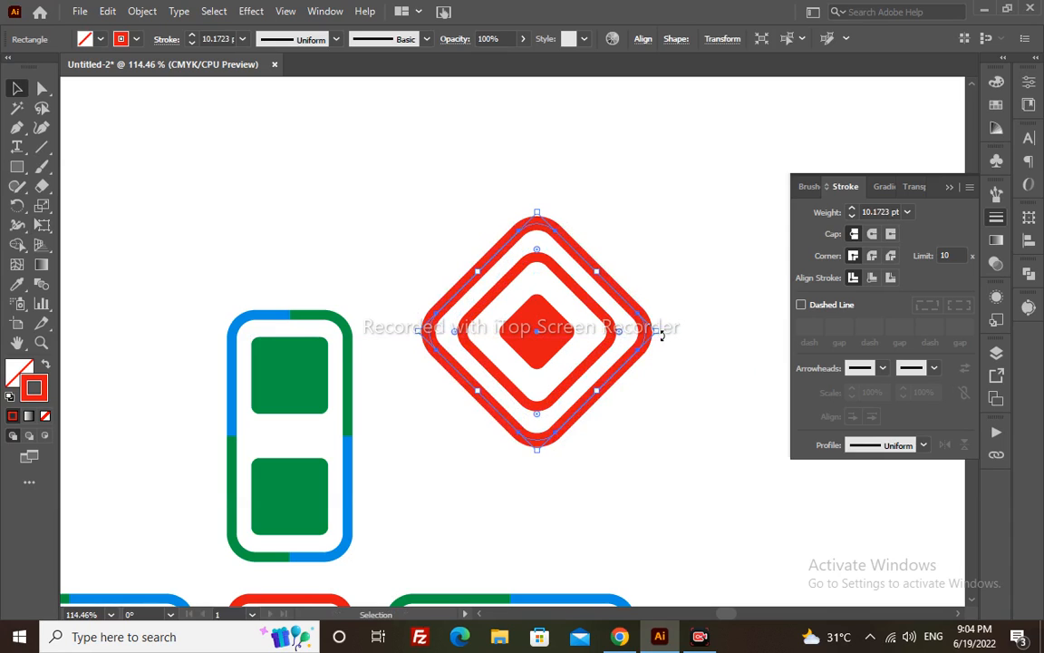
Step: Give the outer diamond outline a yellow stroke and set its magenta value to 20%
left_click(996, 105)
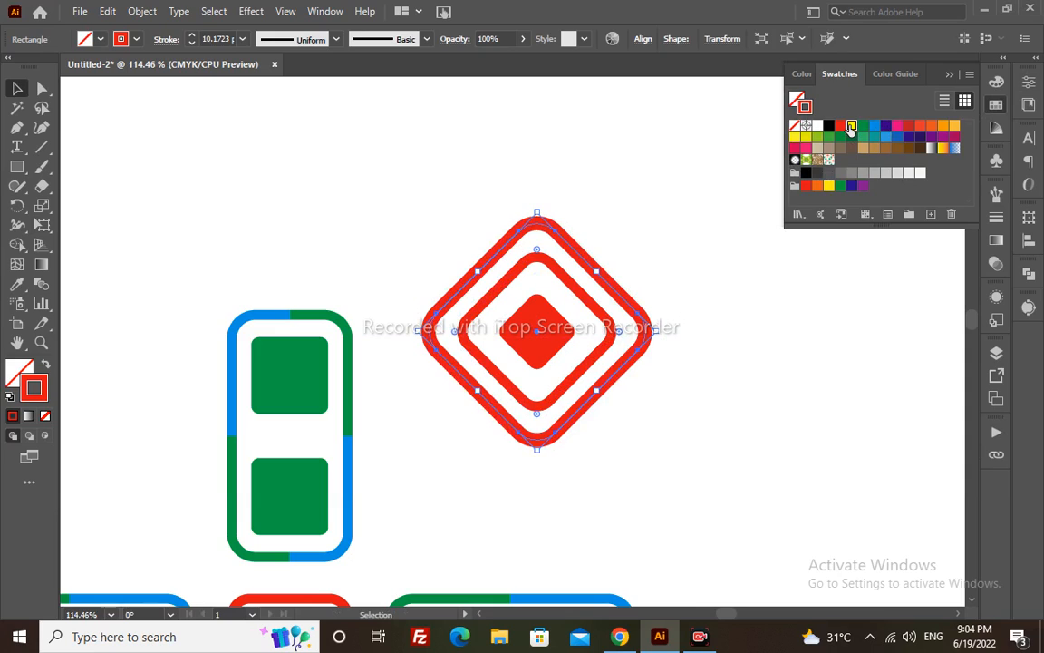
left_click(851, 126)
left_click(997, 81)
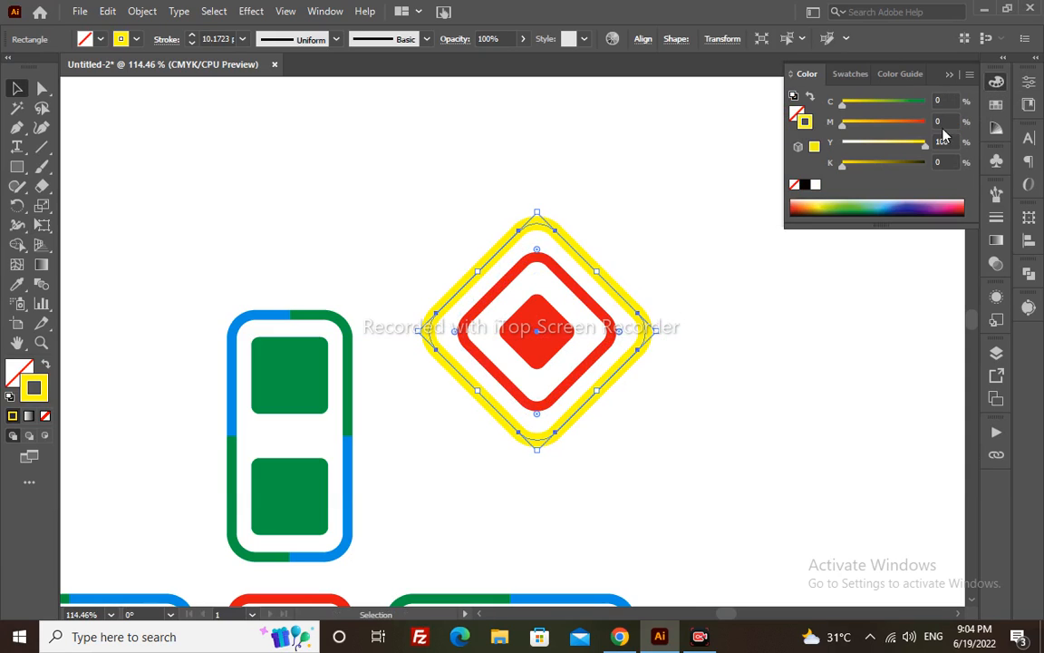
type("20")
key("Return")
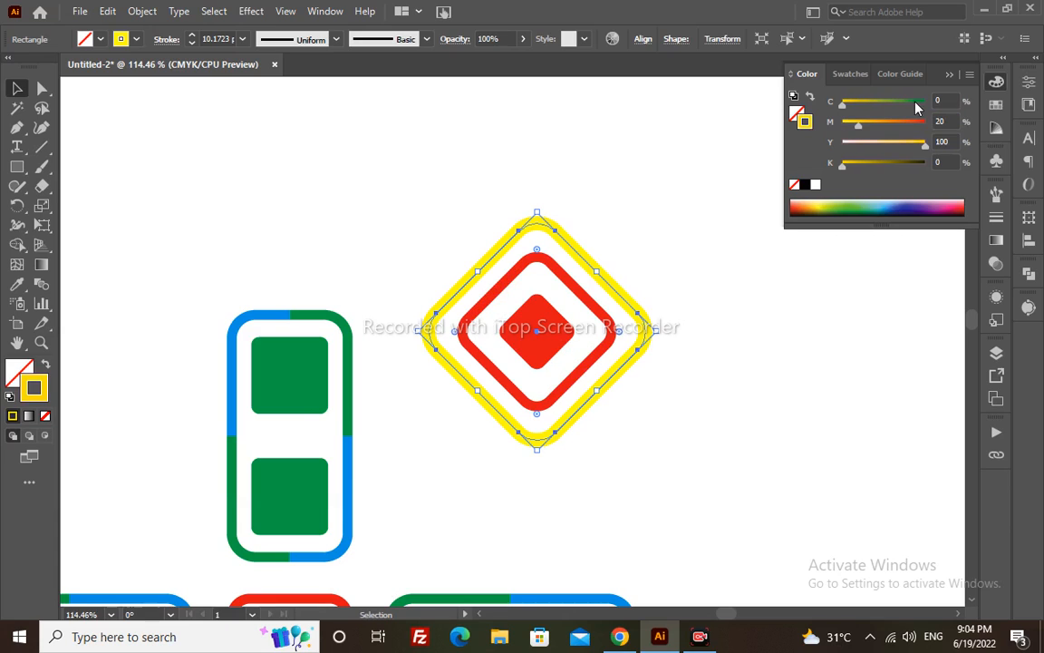
Step: Cover all but the upper corner of the yellow diamond outline with a rectangle and subtract it from the outline with Minus Front
key("a")
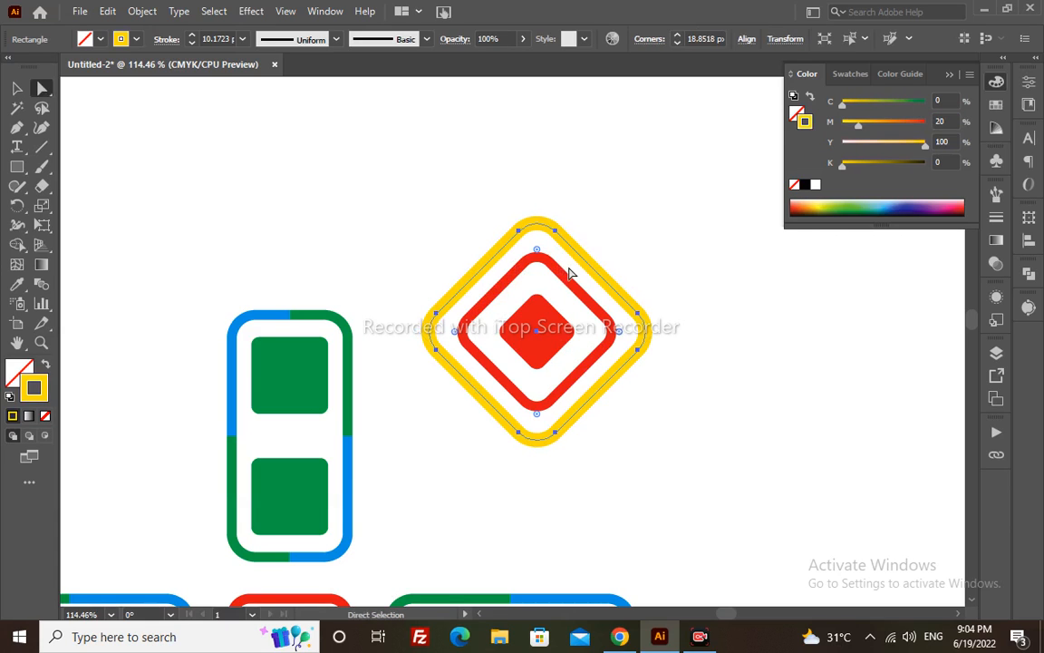
key("m")
left_click_drag(682, 250, 394, 469)
key("v")
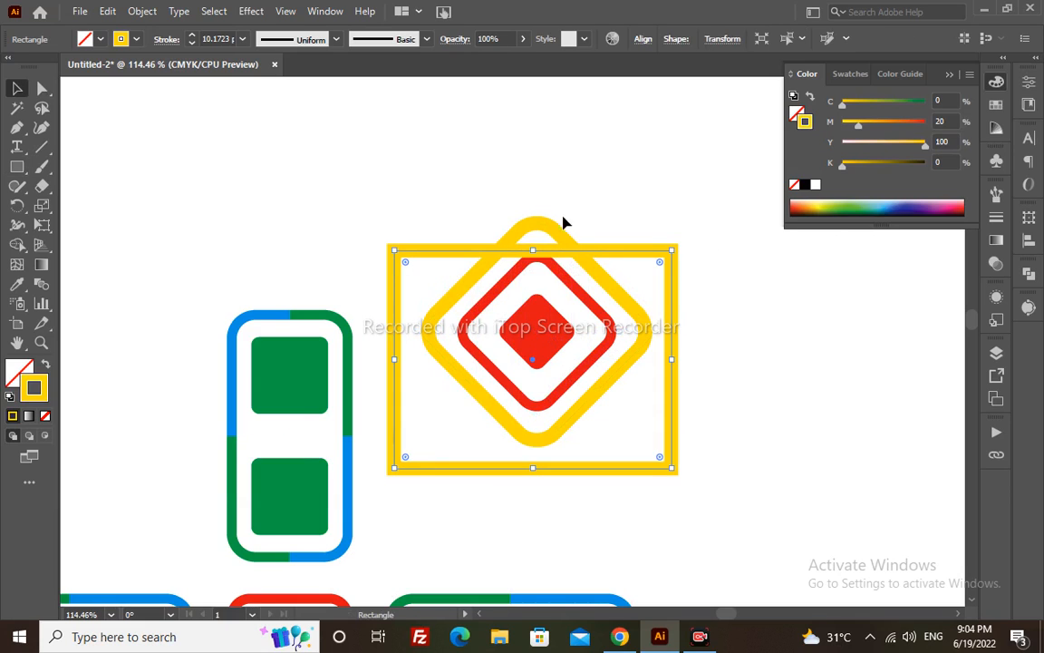
left_click(557, 232, "shift")
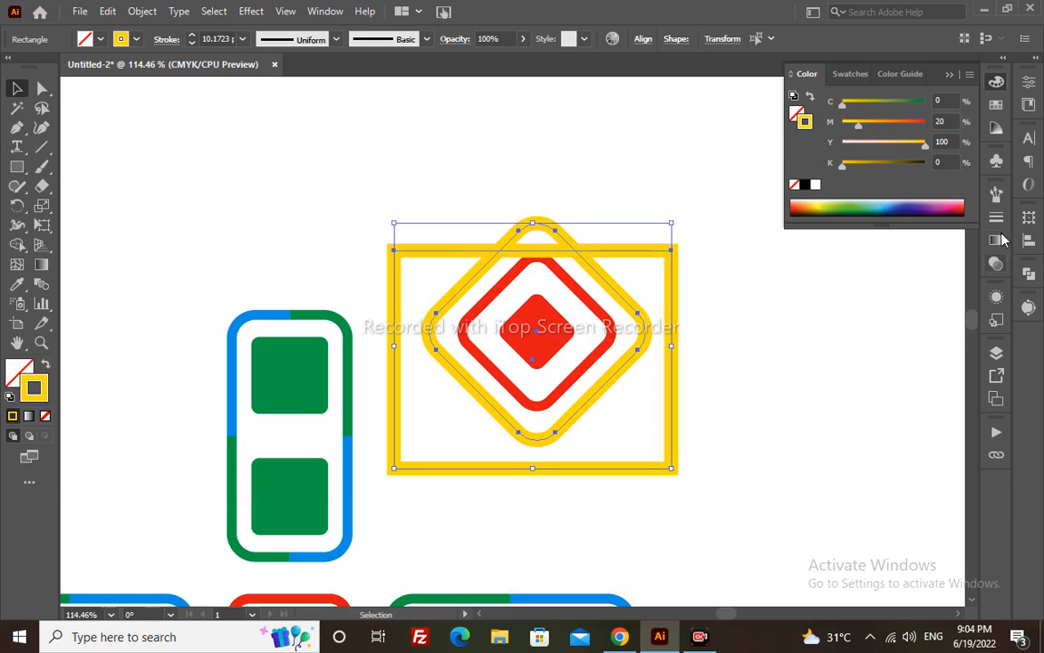
left_click(1029, 273)
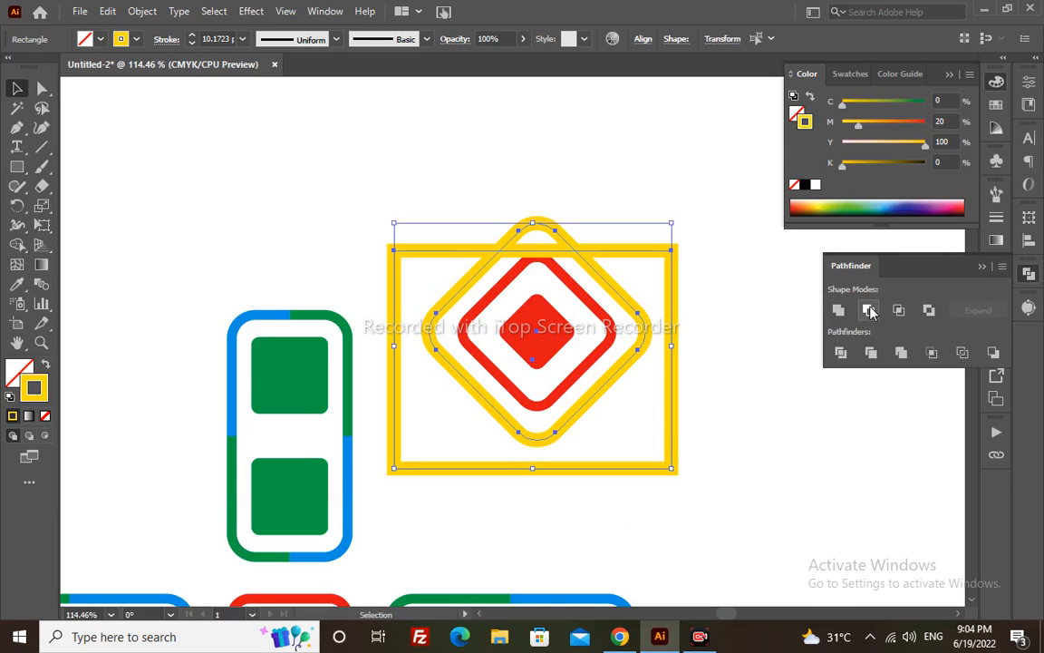
left_click(869, 311)
Step: Delete the straight base segment of the remaining yellow corner piece and give its stroke round caps and round joins
key("p")
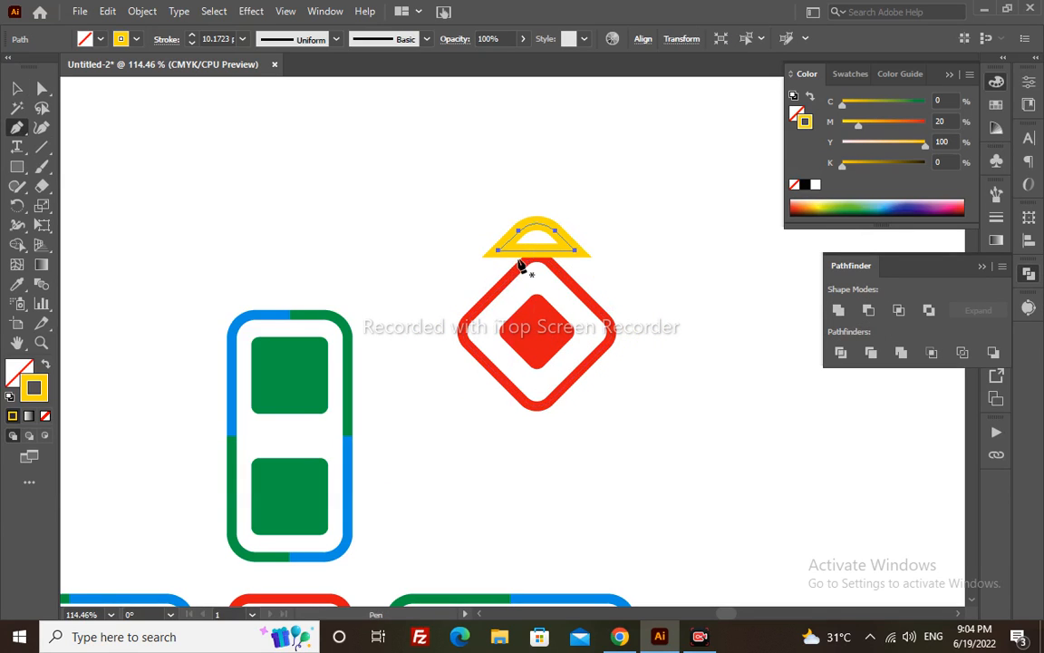
left_click(537, 250)
key("Delete")
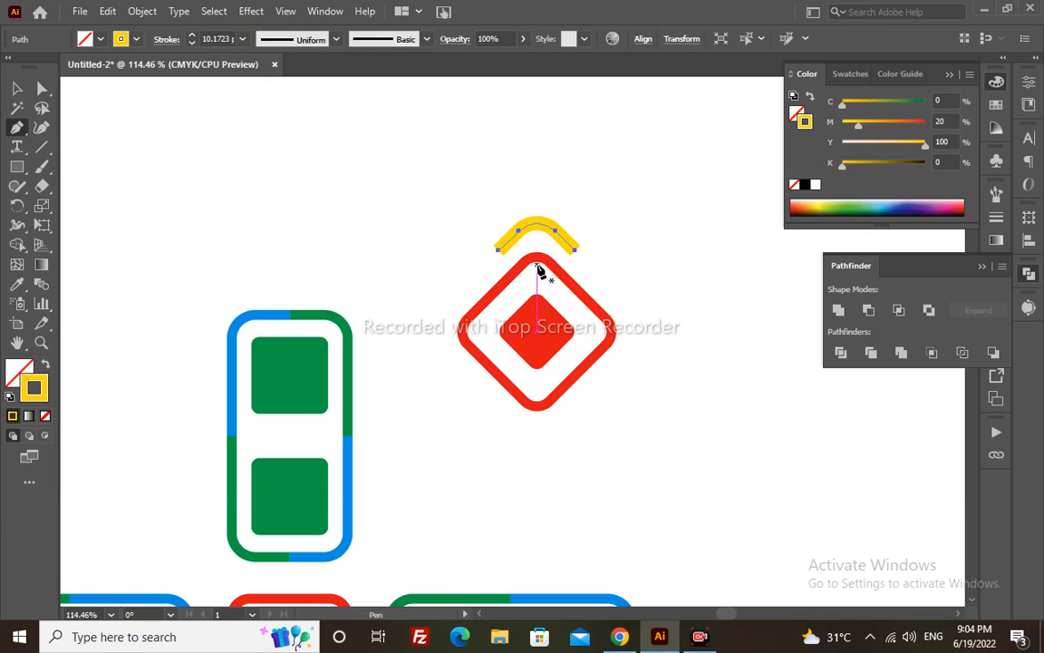
left_click(996, 218)
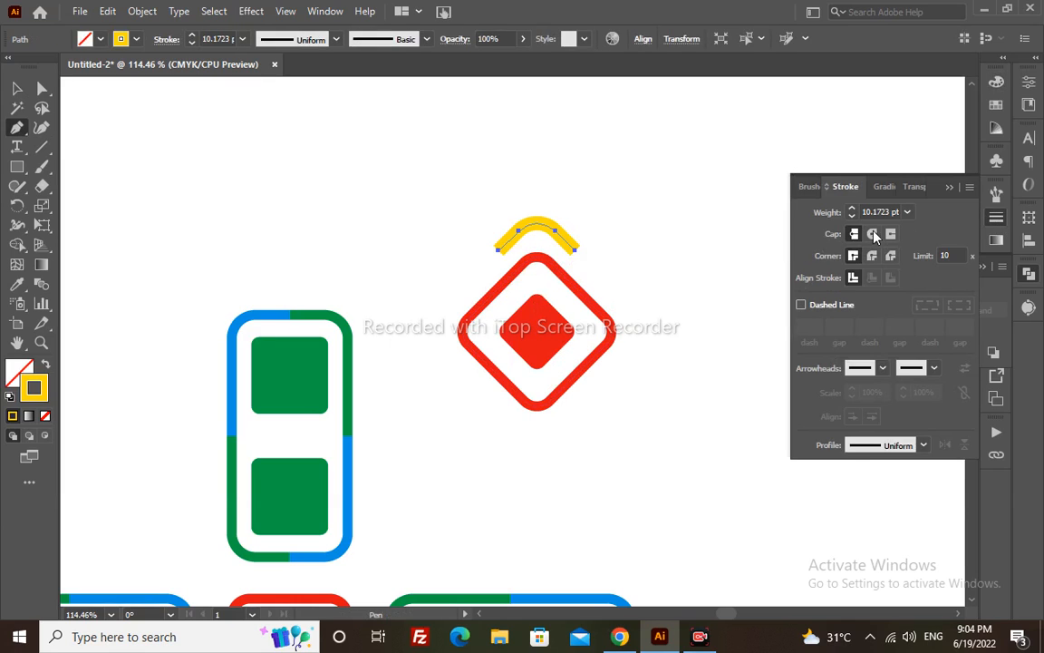
left_click(872, 234)
left_click(873, 255)
key("v")
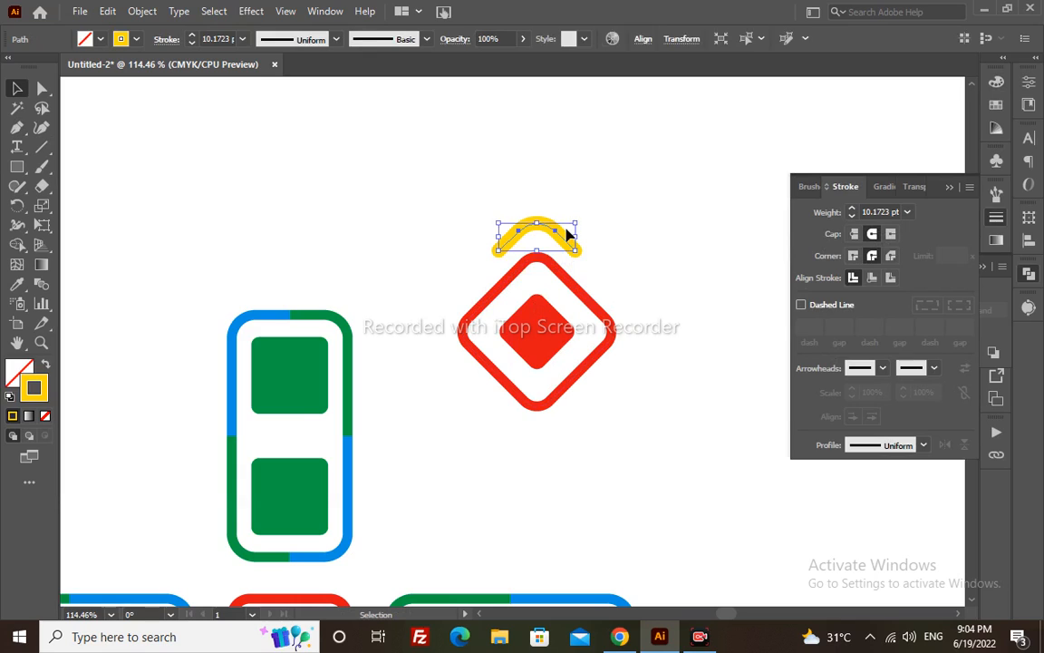
Step: Copy the yellow corner piece around the red diamond's centre in 90° rotations so every corner of the diamond has one
left_click(559, 230)
double_click(555, 235)
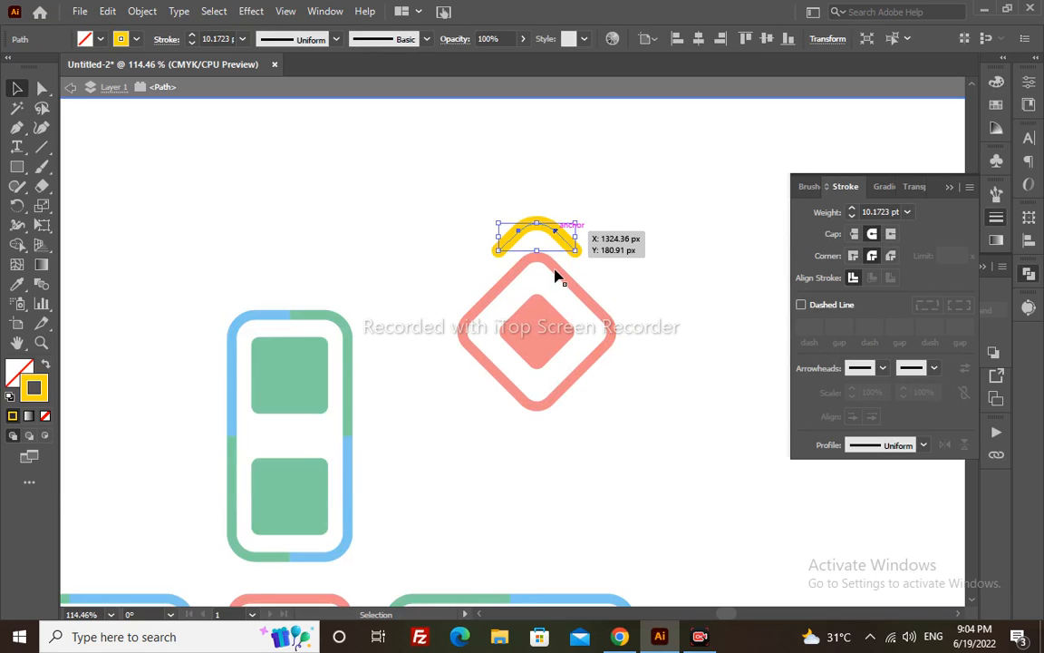
double_click(620, 185)
left_click_drag(601, 201, 527, 245)
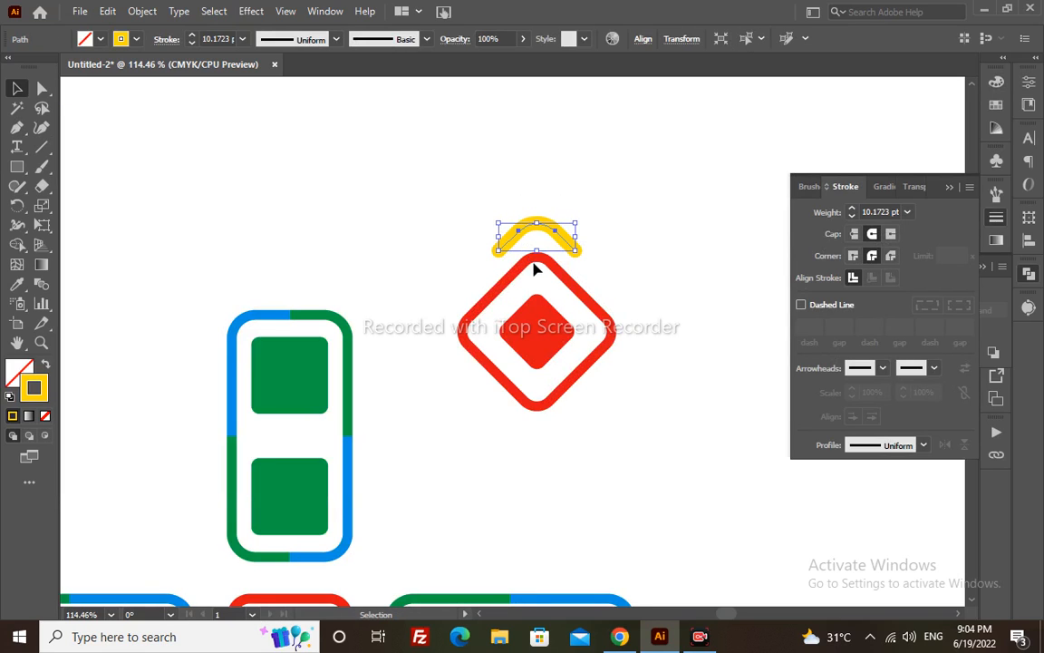
key("r")
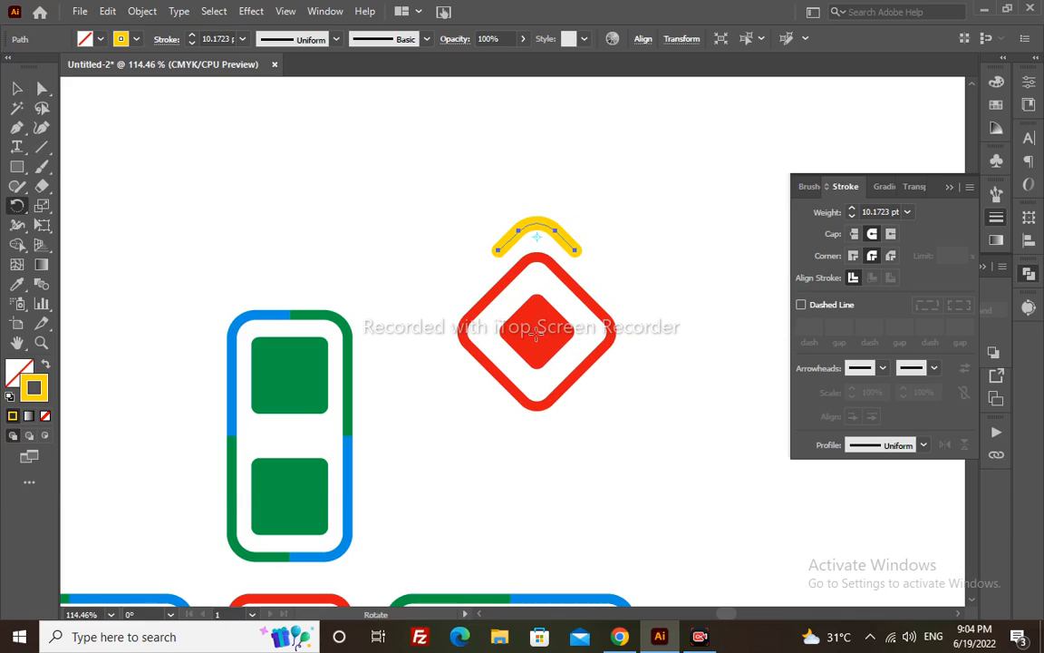
left_click(537, 331)
key("v")
left_click(610, 201)
left_click_drag(610, 201, 553, 251)
key("r")
left_click_drag(628, 296, 674, 444)
key("ctrl+d")
key("ctrl+d")
Step: Enlarge the four yellow corner pieces slightly around the red diamond's centre and group them with the diamond
key("v")
left_click(637, 276)
left_click_drag(607, 175, 513, 250)
left_click_drag(711, 273, 641, 367)
left_click_drag(581, 465, 521, 426)
left_click_drag(403, 273, 433, 368)
key("a")
key("ctrl+g")
key("e")
key("v")
left_click_drag(652, 219, 671, 203)
left_click(741, 175)
left_click_drag(456, 457, 433, 473)
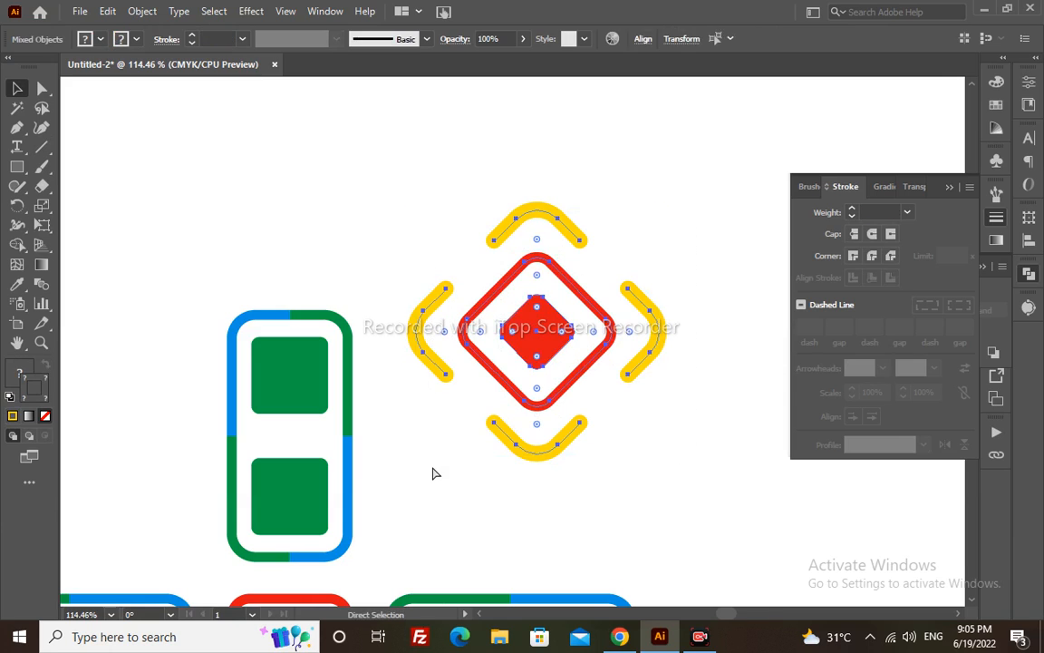
Step: Group the green, blue and red cross motif and rotate it 45° into an X
key("ctrl+1")
key("ctrl+minus")
key("ctrl+minus")
key("ctrl+minus")
left_click_drag(410, 391, 350, 476)
left_click(412, 399)
left_click(404, 372)
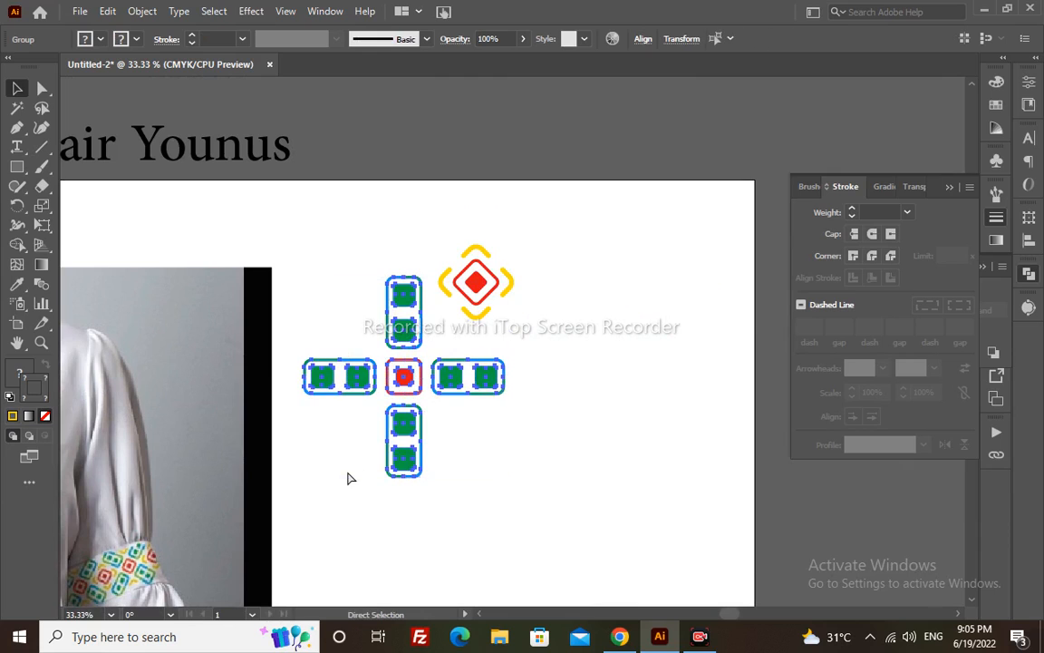
key("e")
left_click_drag(537, 199, 408, 221)
Step: Place the yellow-cornered diamond in the upper gap of the X and a copy of it in the right-hand gap
key("v")
left_click_drag(485, 277, 481, 388)
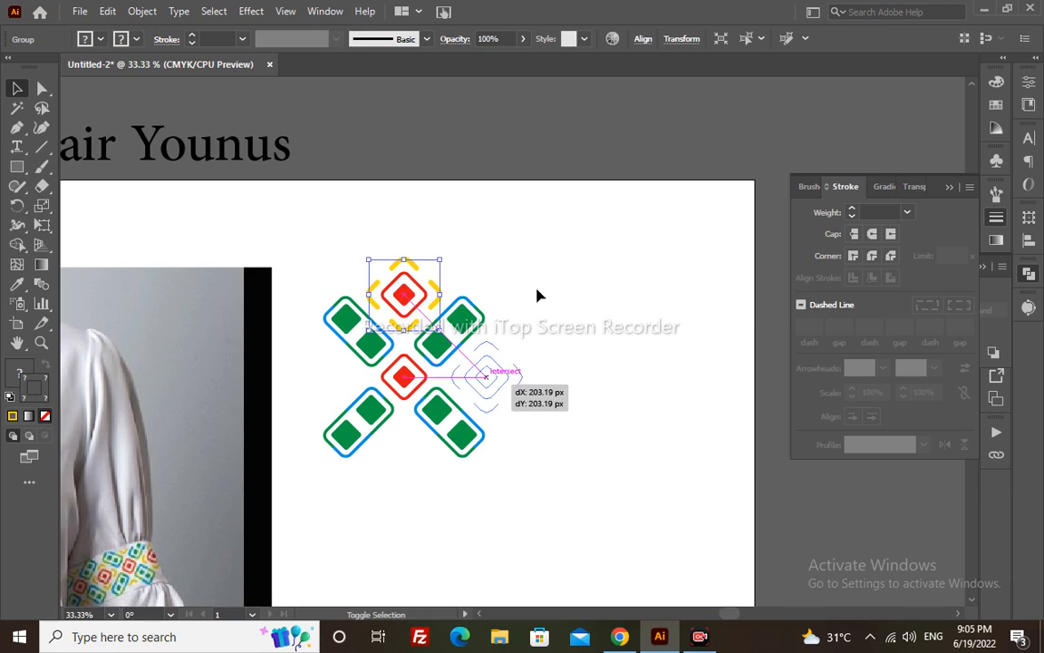
left_click(539, 294)
left_click(402, 381)
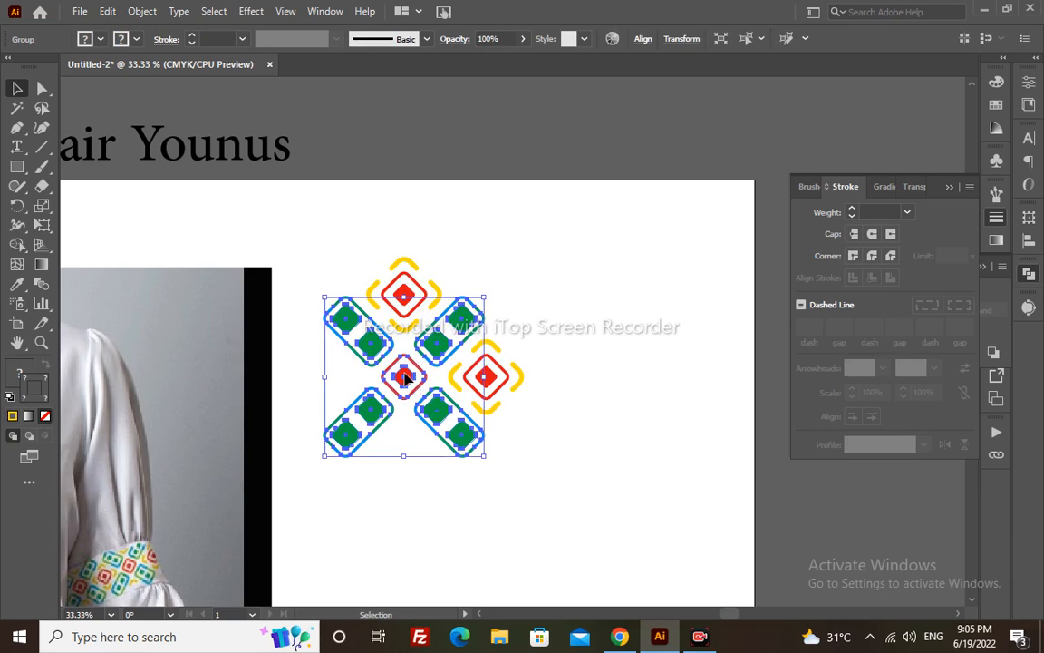
double_click(403, 379)
double_click(515, 306)
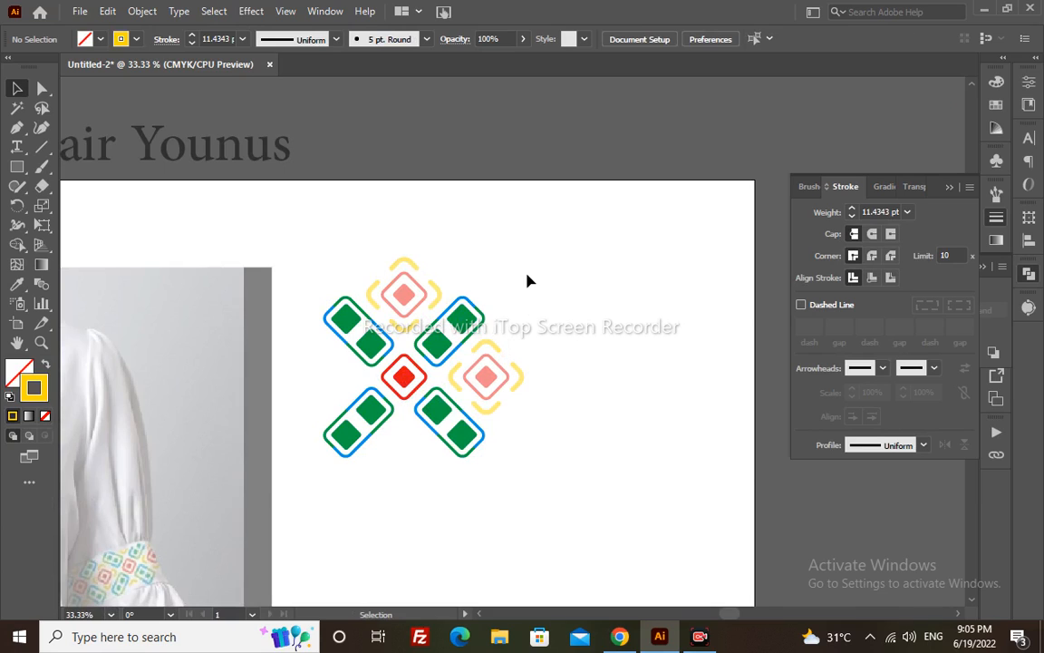
Step: Scale the whole motif, the X with both yellow-cornered diamonds, down to about half its size
left_click_drag(571, 191, 322, 487)
left_click_drag(527, 242, 478, 303)
left_click(549, 300)
key("space")
left_click_drag(389, 392, 572, 268)
left_click_drag(583, 355, 496, 321)
Step: Make a pattern from the complete motif and turn on Size Tile to Art
left_click_drag(573, 128, 443, 310)
left_click(131, 16)
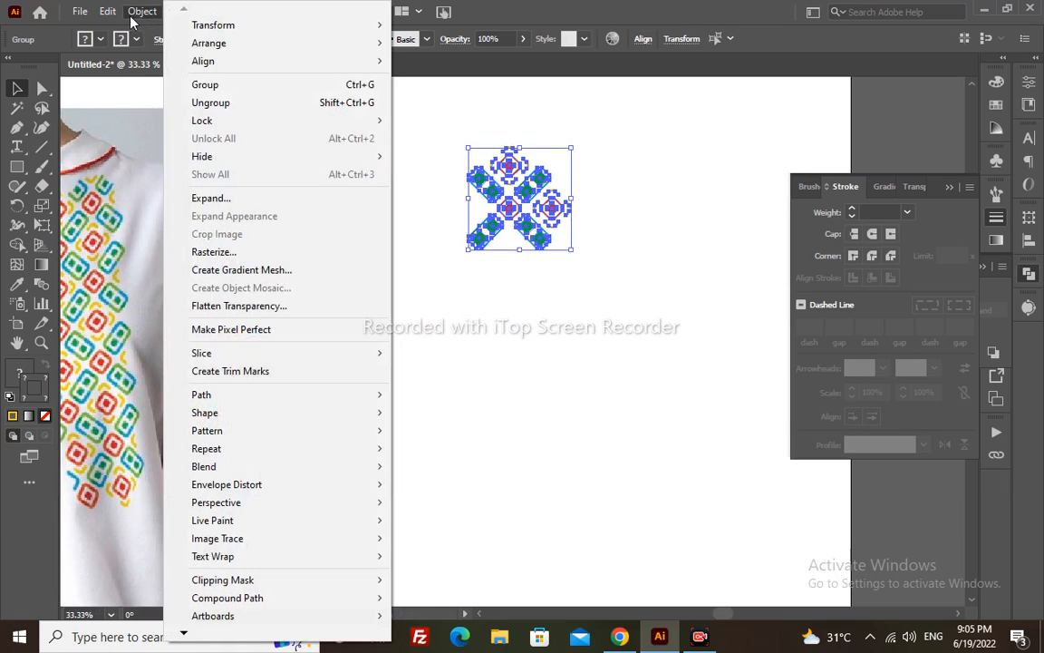
mouse_move(236, 430)
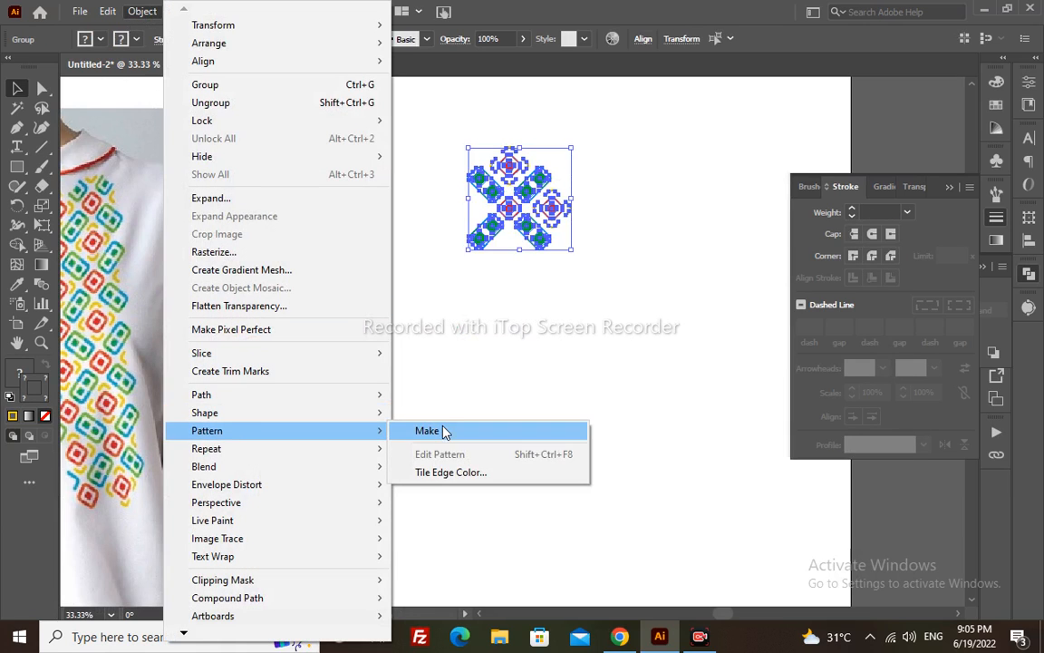
left_click(444, 432)
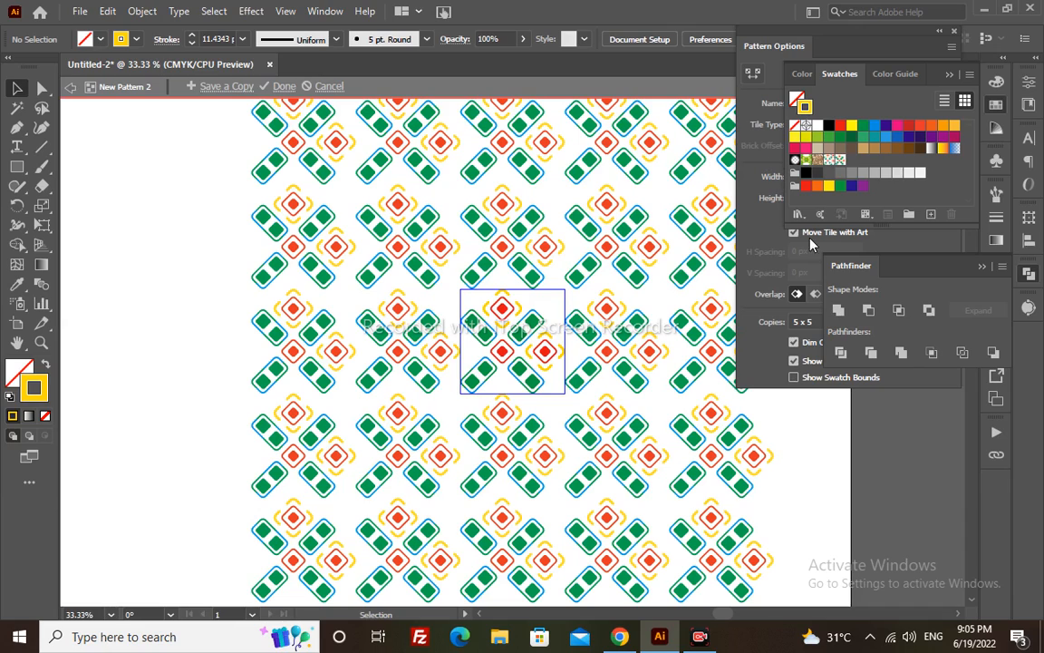
left_click(776, 222)
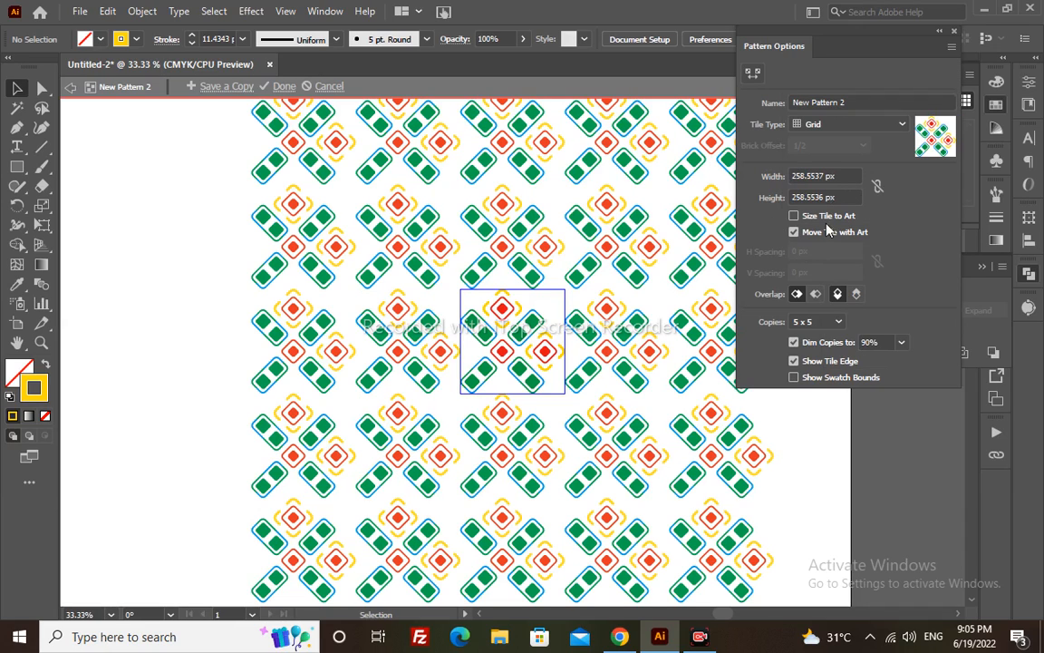
left_click(794, 217)
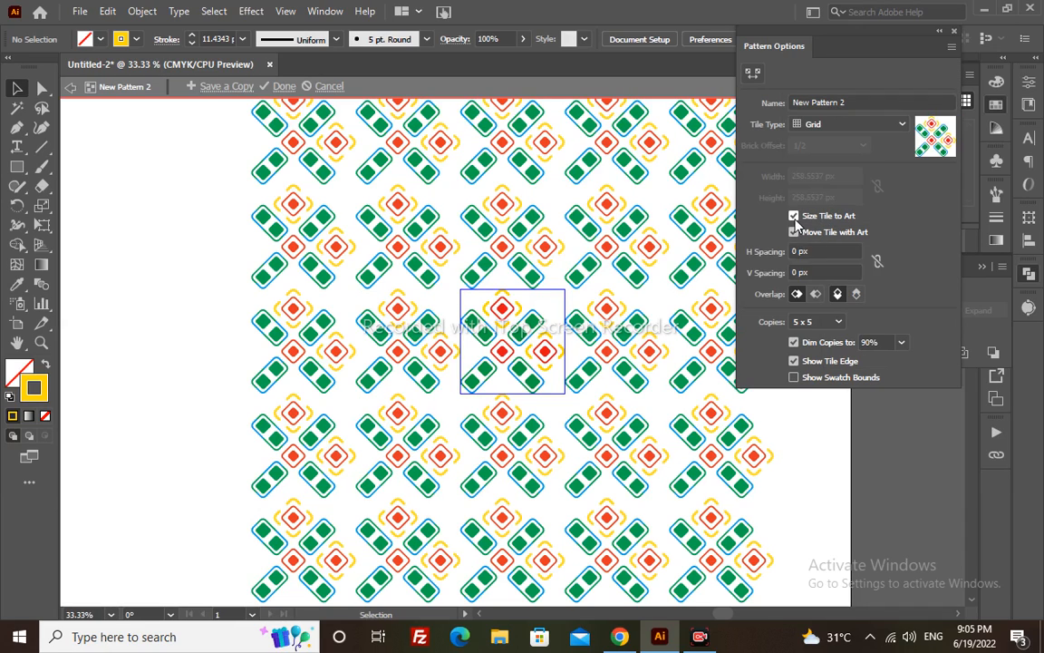
Step: Try horizontal tile spacings of -45 px and -40 px for the pattern
left_click(829, 252)
key("Up")
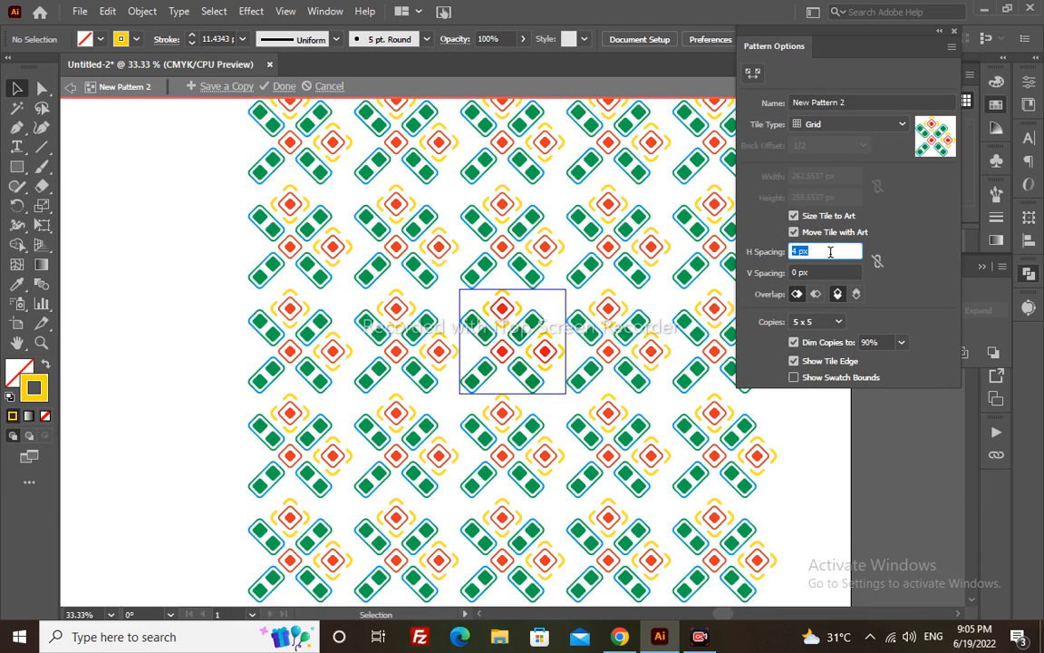
type("-45")
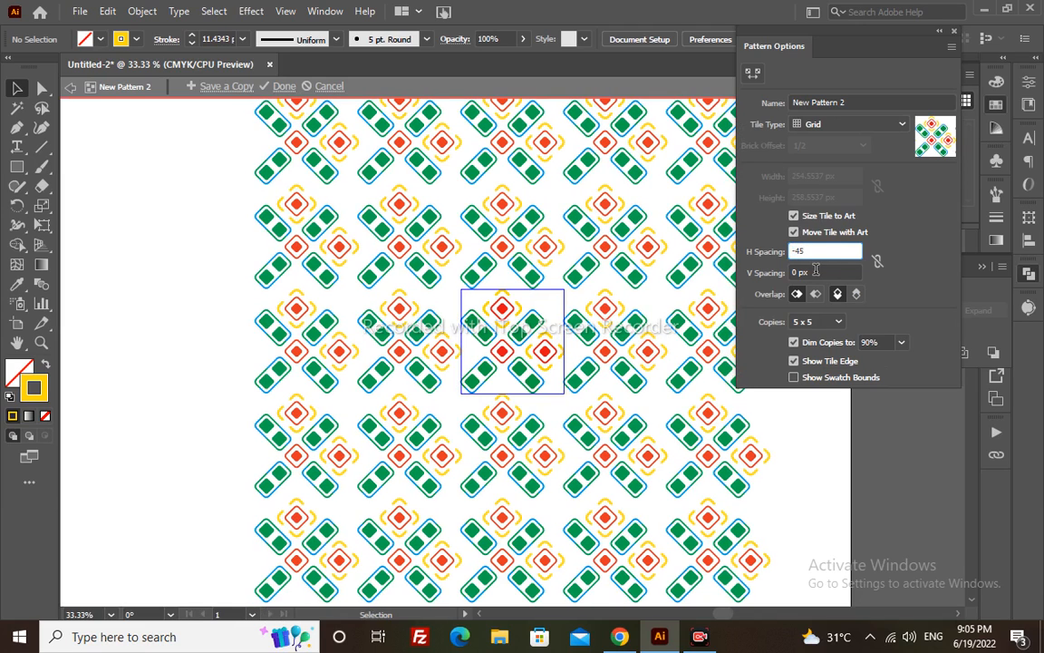
left_click(820, 270)
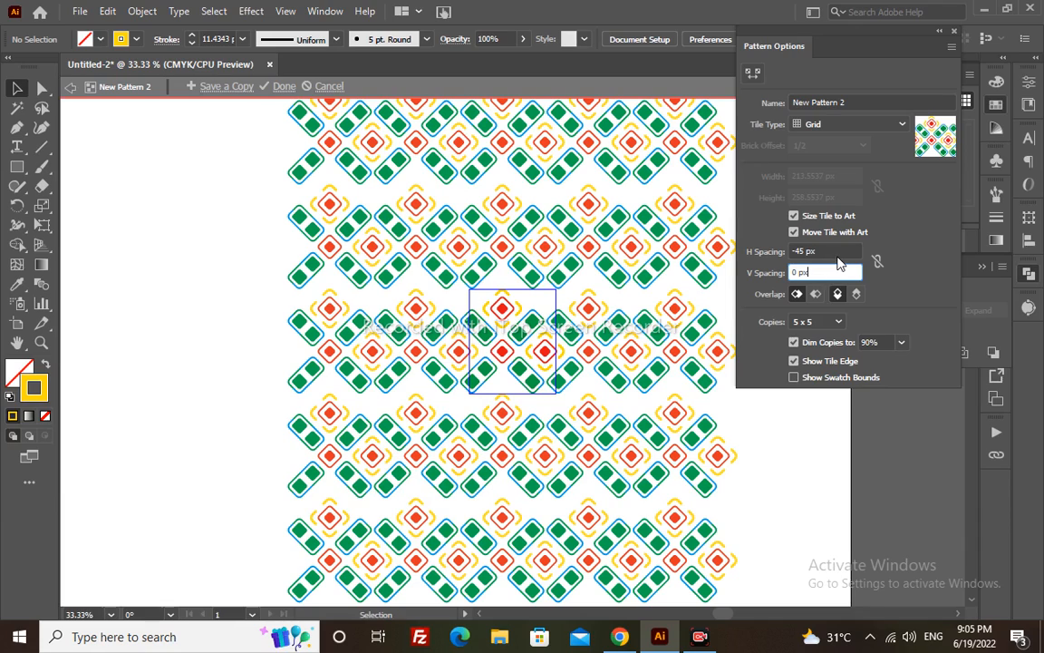
left_click(828, 250)
type("-40")
key("Tab")
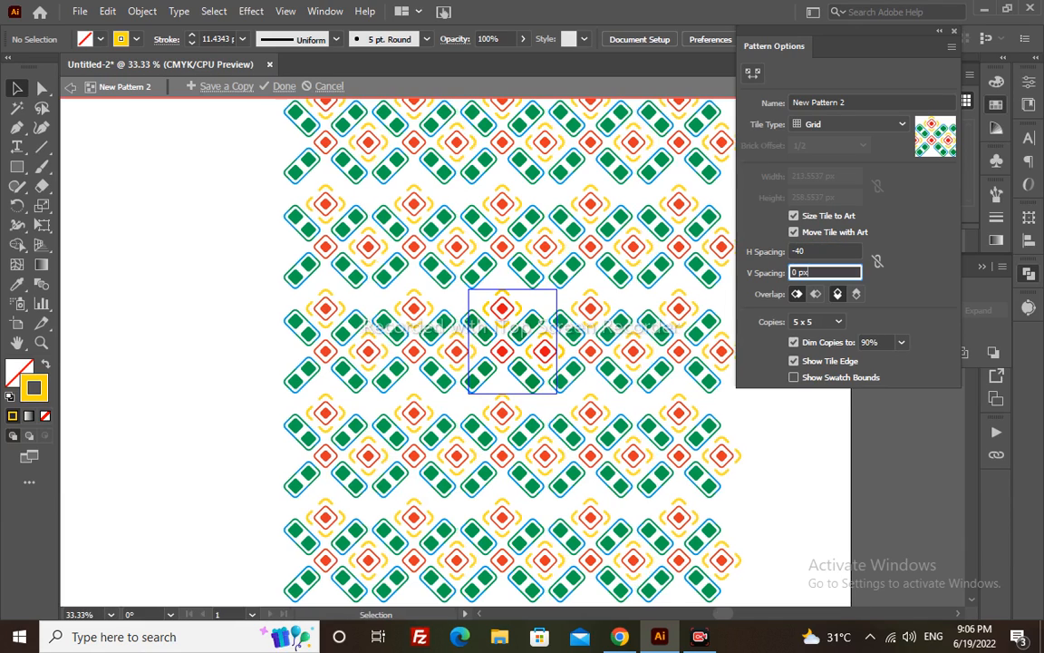
Step: Set the pattern's horizontal and vertical tile spacing to -35 px each
key("shift+Tab")
type("-35")
key("Tab")
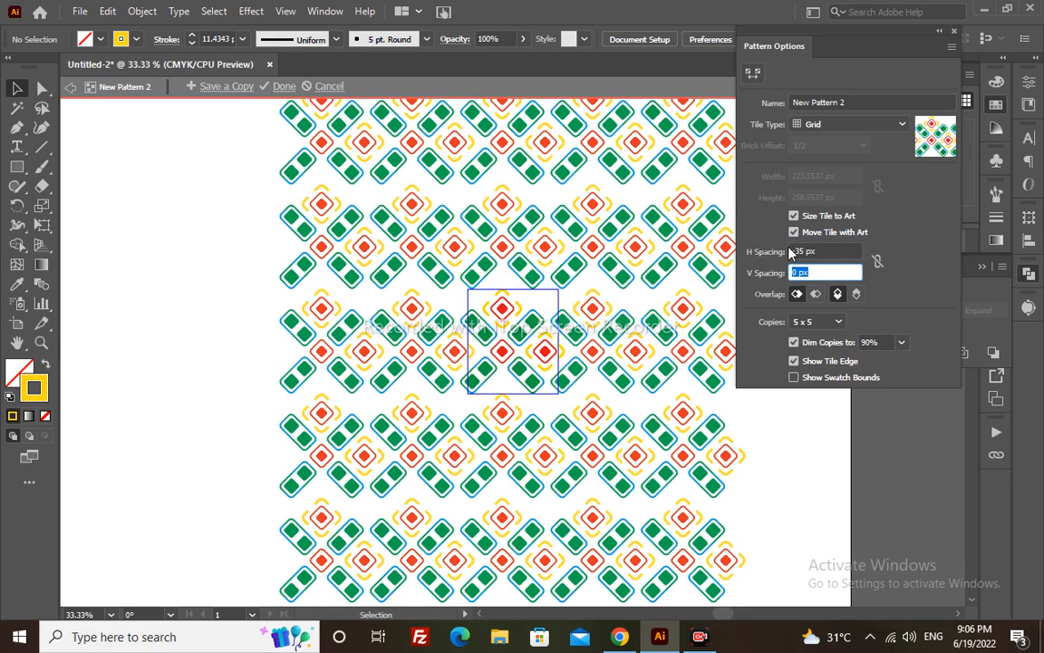
type("-35")
key("Tab")
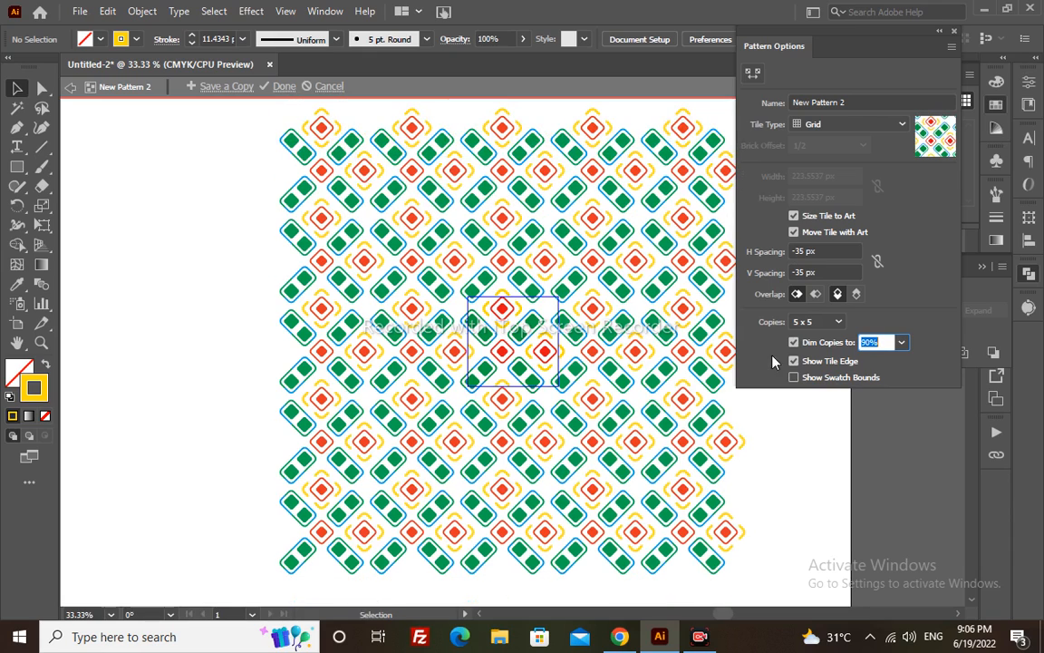
Step: Copy the plain red diamond from the centre of the X diagonally into the empty upper-right area of the pattern tile
left_click(546, 352)
key("z")
left_click_drag(414, 246, 609, 419)
key("v")
key("space")
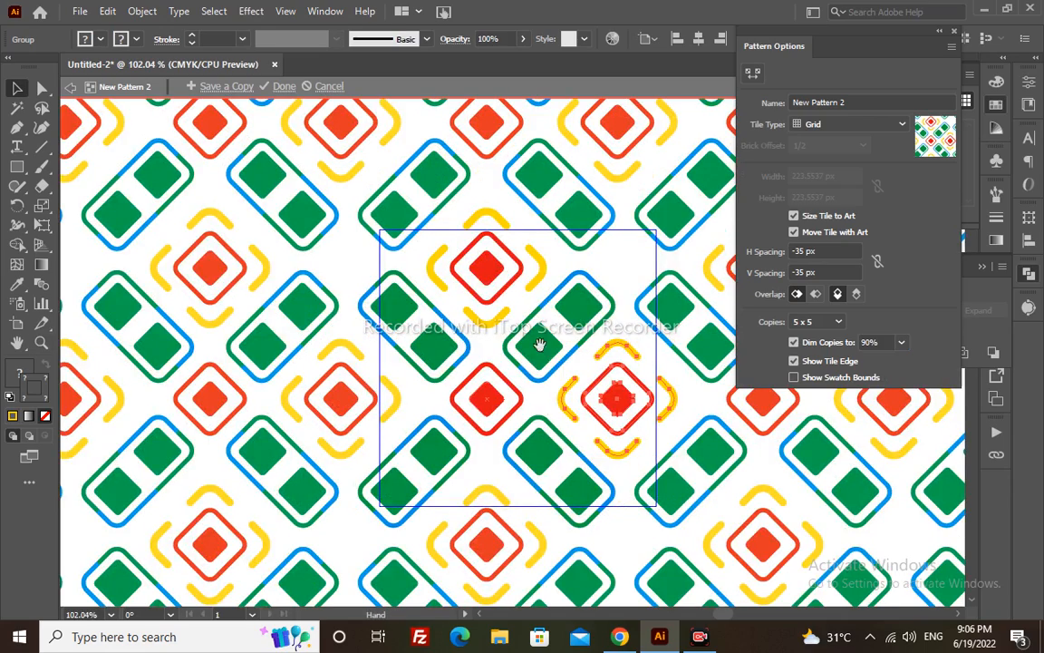
left_click_drag(551, 323, 392, 330)
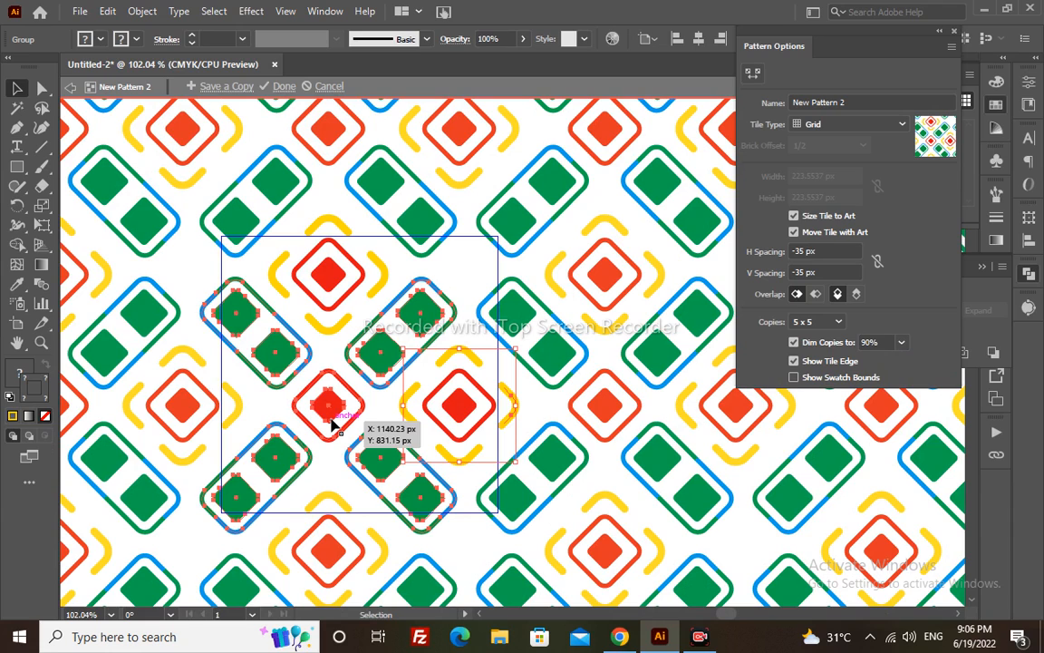
left_click_drag(331, 413, 478, 273)
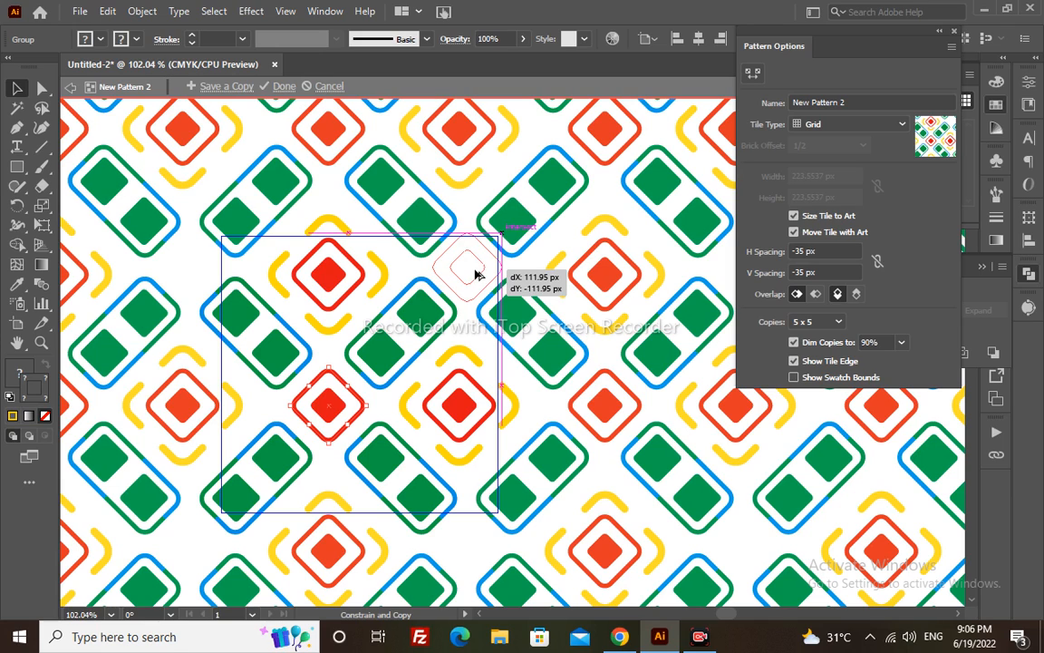
left_click_drag(512, 334, 513, 335)
Step: Scale the copied red diamond uniformly to 80% and finish editing the pattern
key("s")
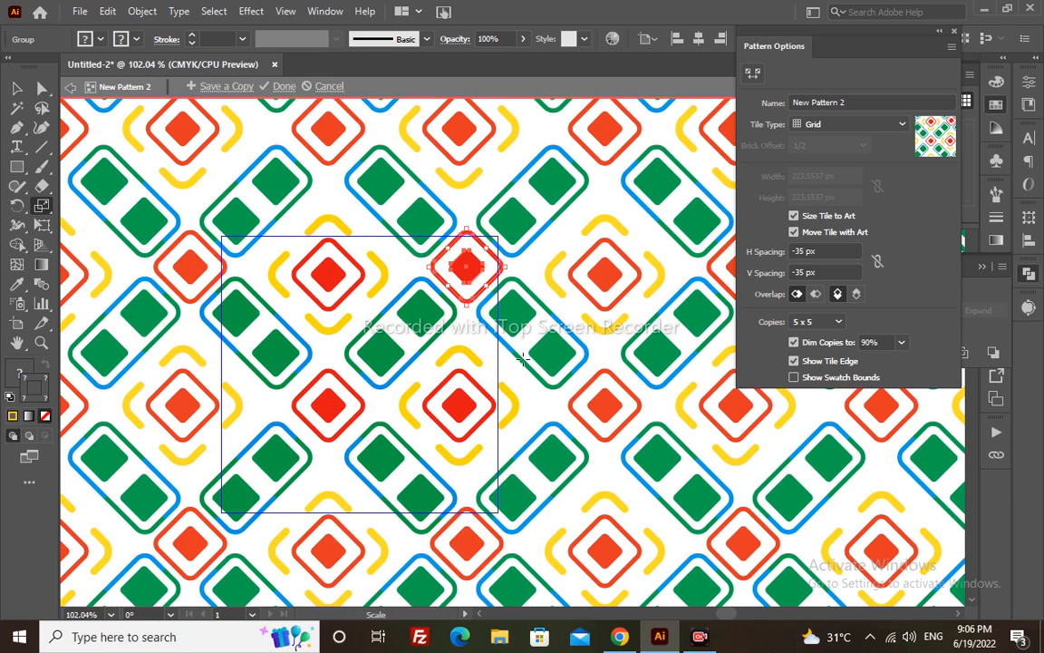
key("Return")
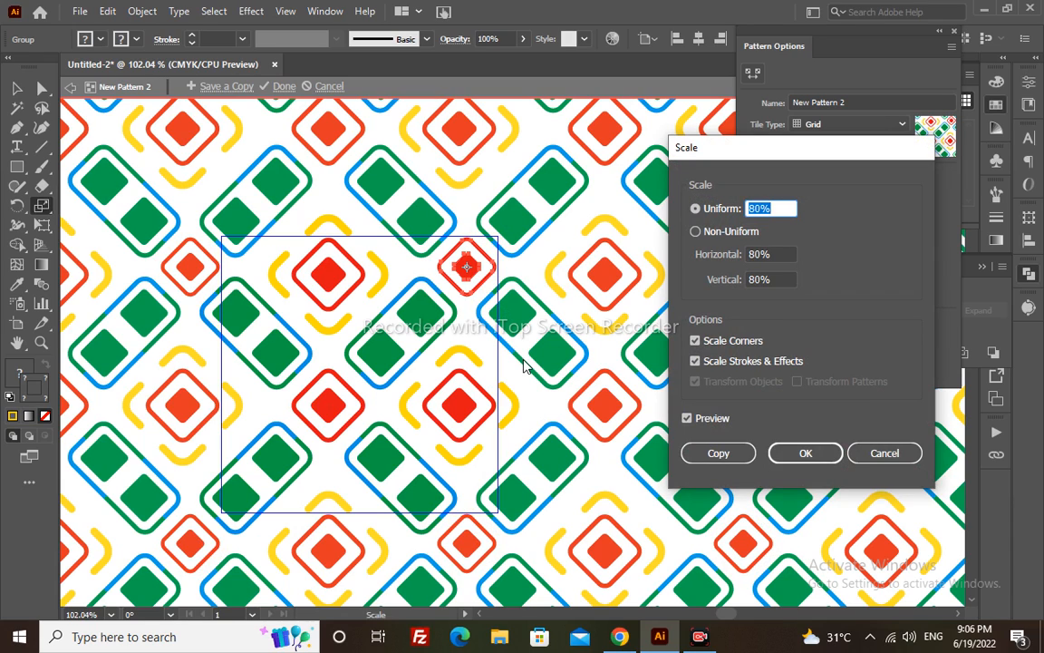
key("Return")
key("v")
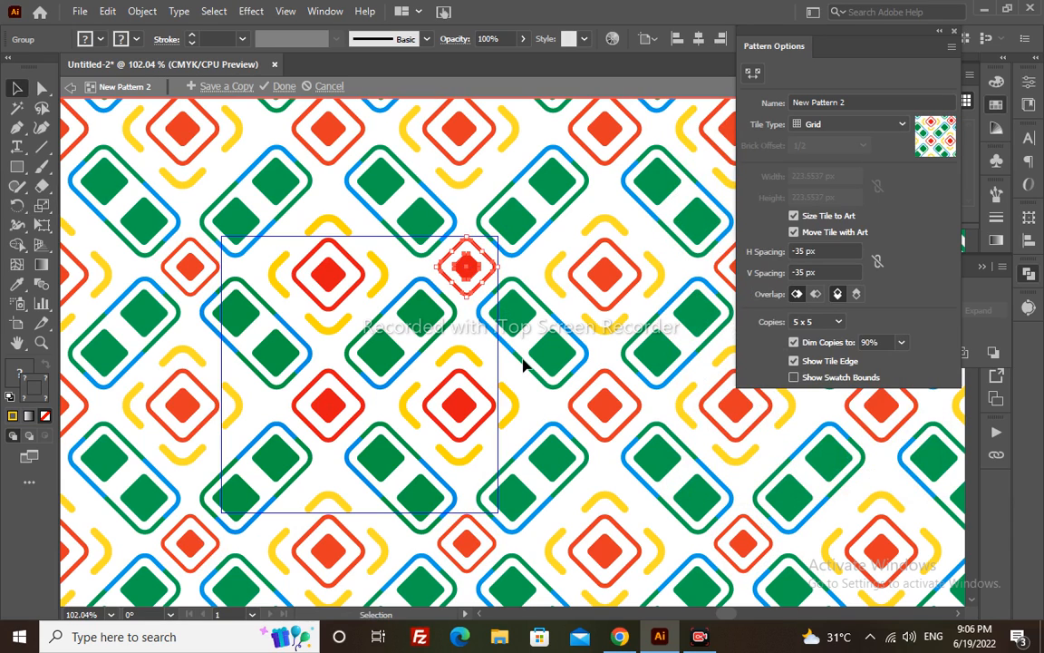
scroll(77, 140, "up", 1)
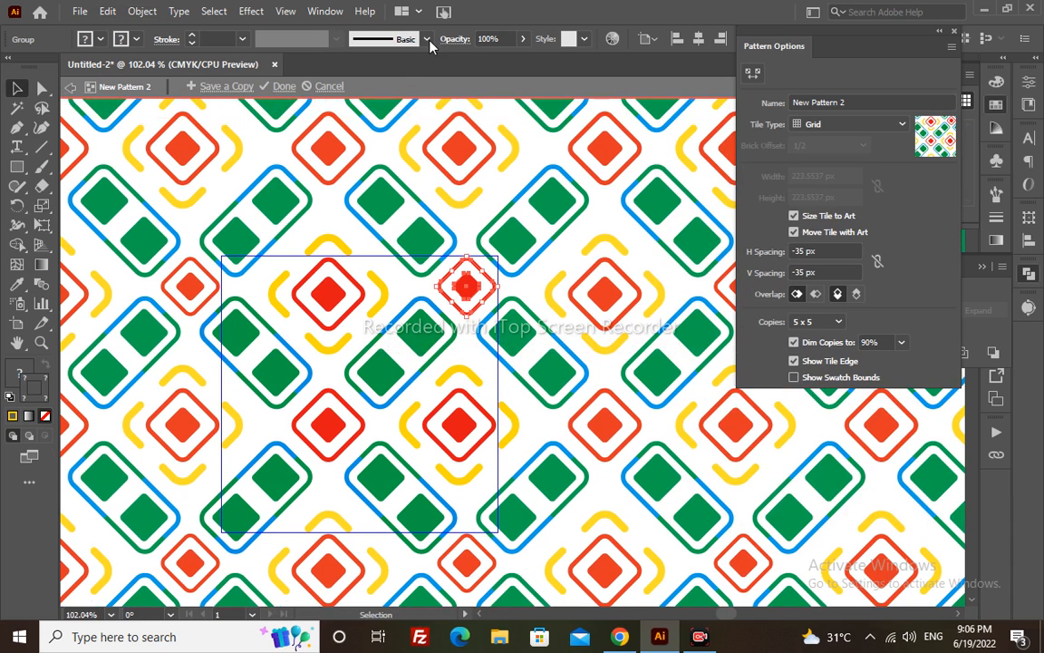
left_click(281, 86)
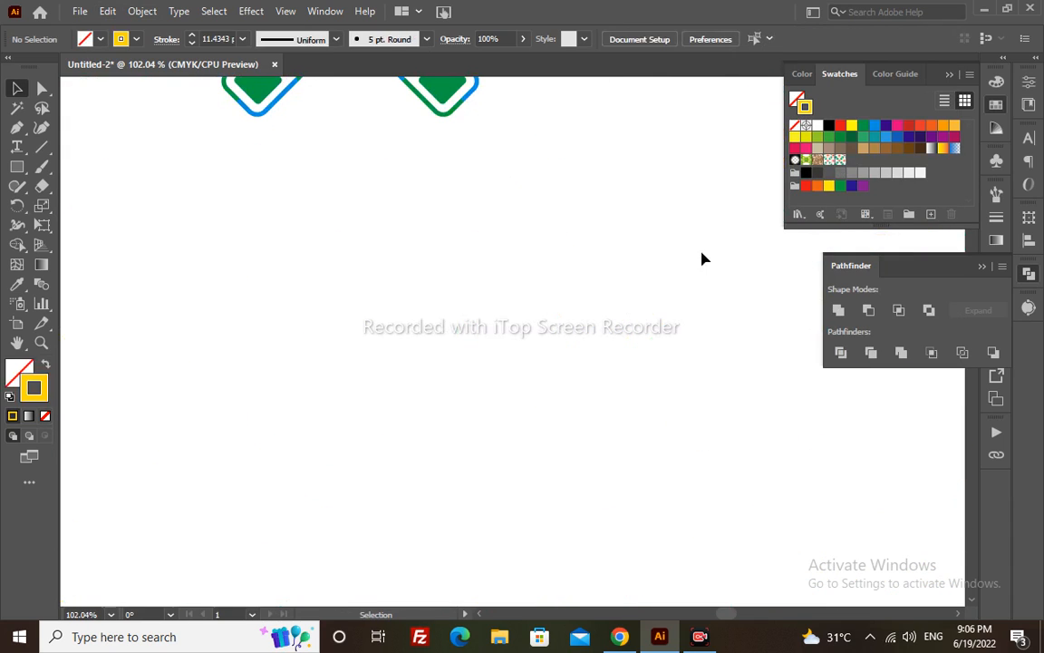
Step: Try to move the motif off the artboard and the blouse photo further left, and undo both moves
key("z")
left_click(500, 237, "alt")
left_click(500, 236, "alt")
left_click(501, 236, "alt")
left_click(501, 236, "alt")
left_click(500, 237, "alt")
left_click(501, 236, "alt")
left_click_drag(433, 416, 452, 128)
key("v")
left_click_drag(531, 211, 764, 303)
left_click_drag(422, 292, 305, 274)
key("ctrl+z")
key("ctrl+z")
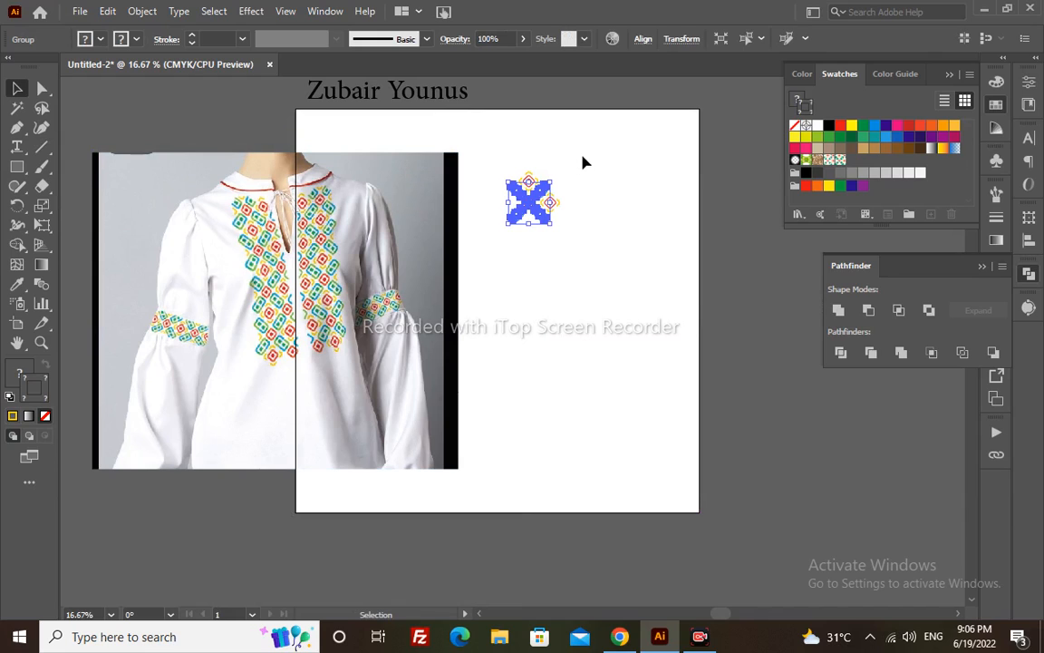
Step: Move the complete motif off the artboard's right side and shift the blouse photo further left
left_click(584, 155)
left_click_drag(585, 152, 495, 254)
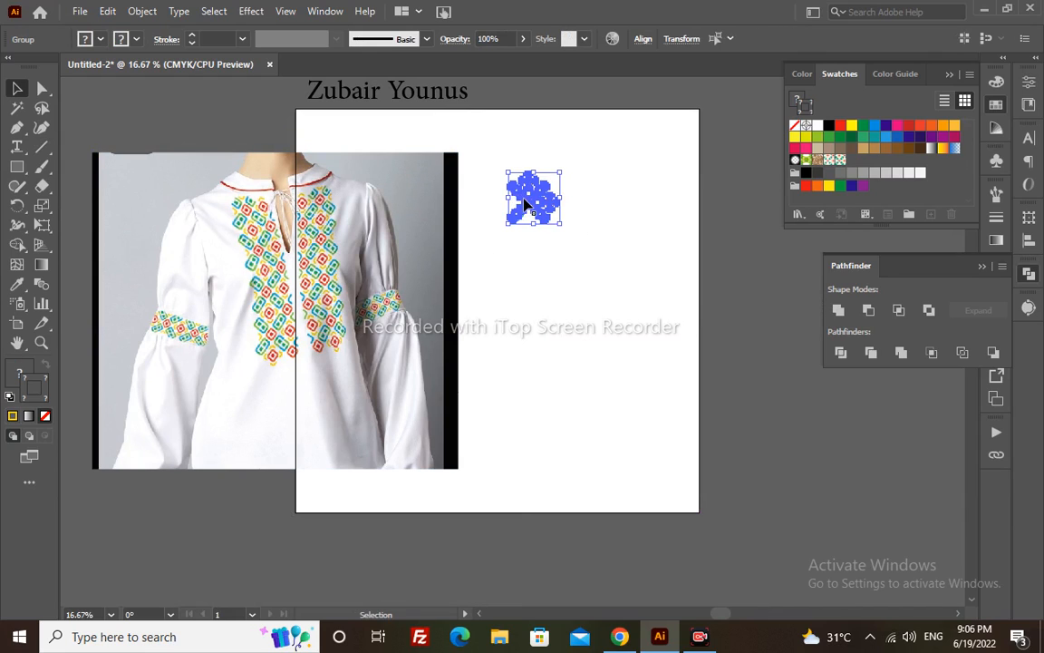
left_click_drag(526, 207, 752, 307)
left_click_drag(383, 290, 274, 291)
Step: Draw a wide unfilled ellipse across the artboard's upper edge with a 14 pt red stroke, and delete its top anchor point
key("l")
left_click_drag(390, 101, 607, 160)
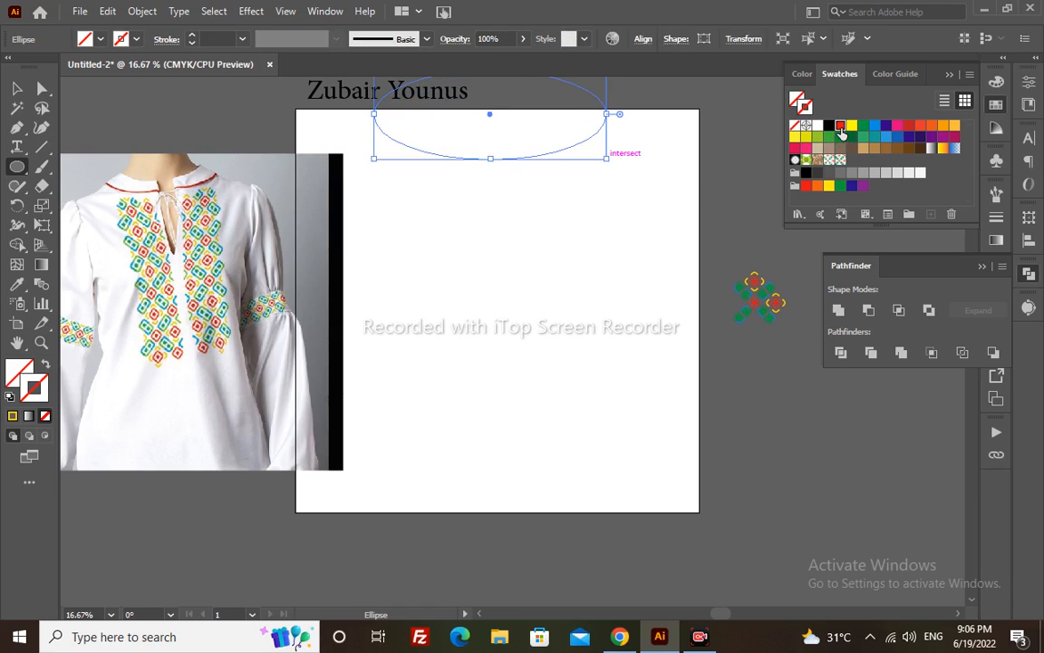
left_click_drag(491, 170, 504, 261)
key("a")
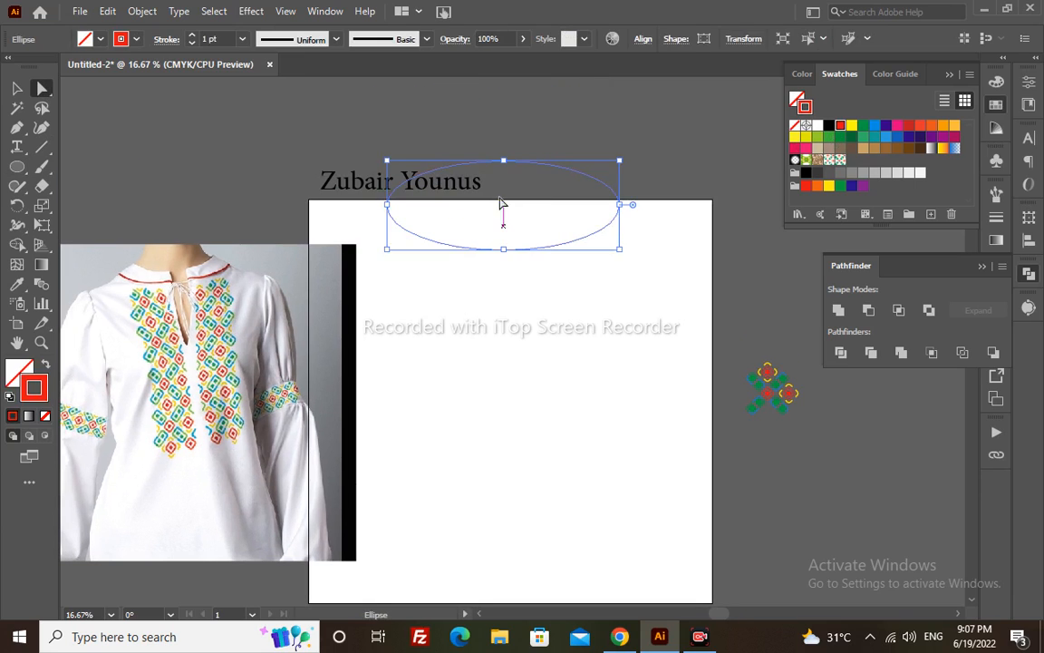
left_click(504, 163)
key("Delete")
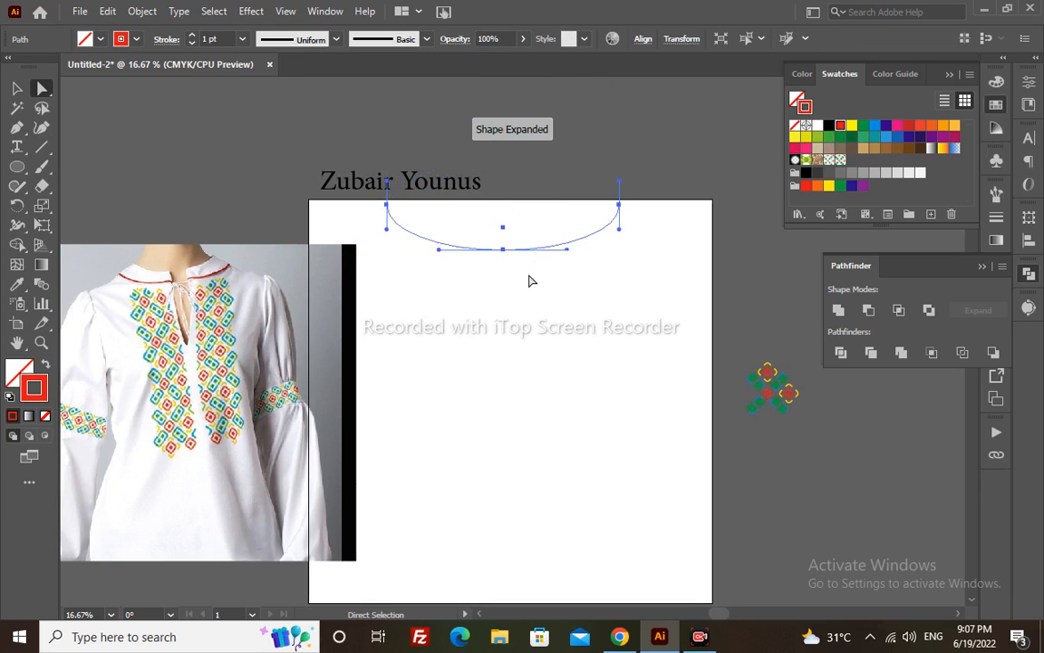
left_click(995, 219)
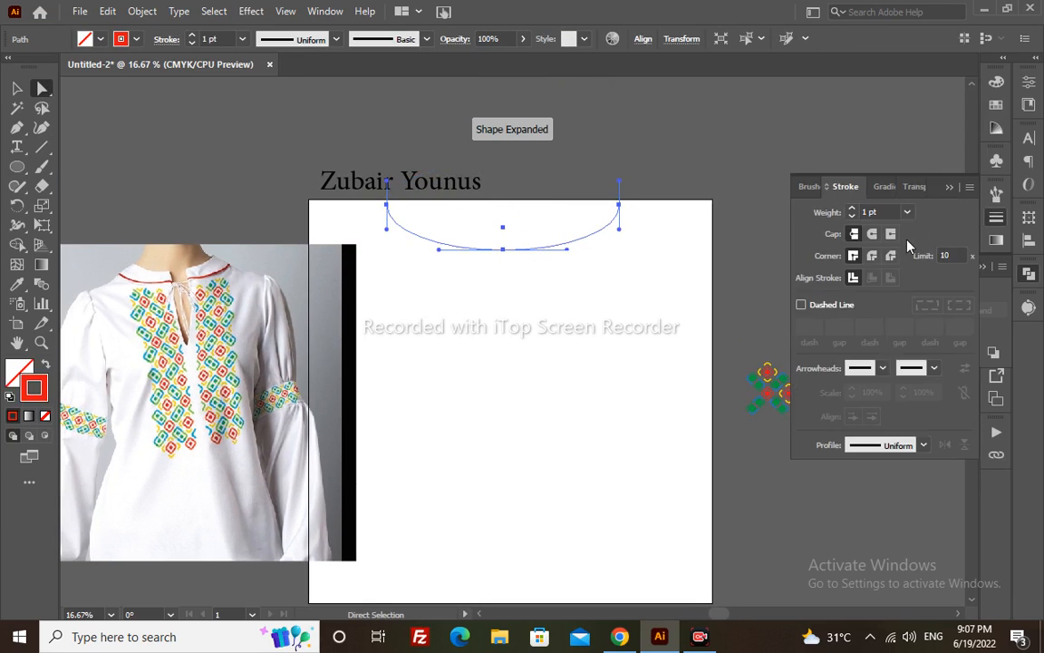
left_click(852, 210)
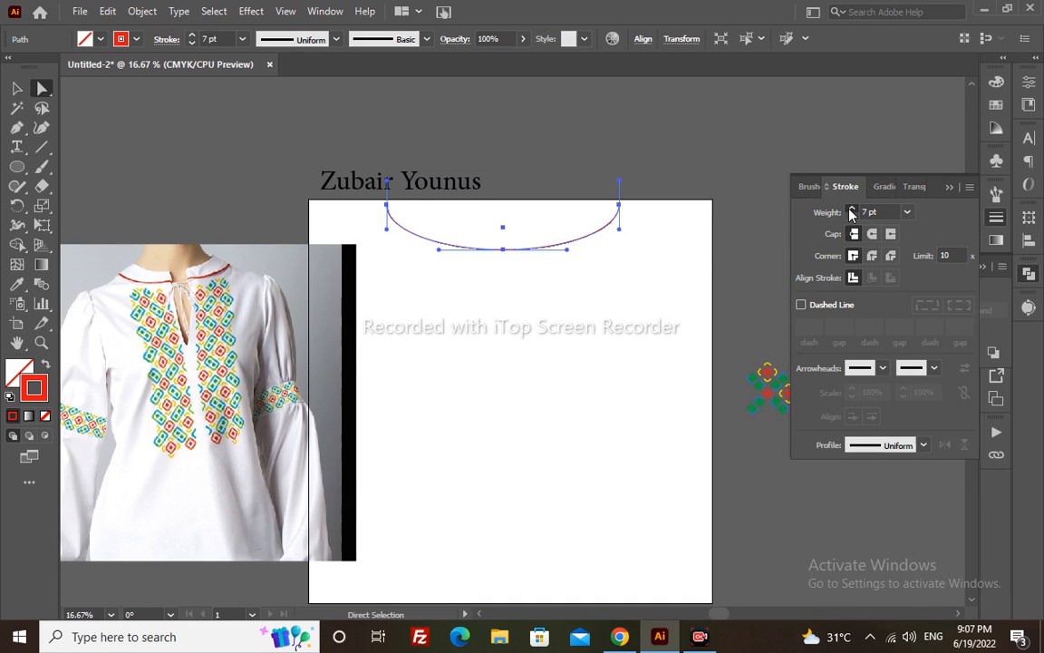
Step: Split the red arc by adding anchor points either side of its lowest point and deleting the middle one, and nudge both halves slightly down
key("p")
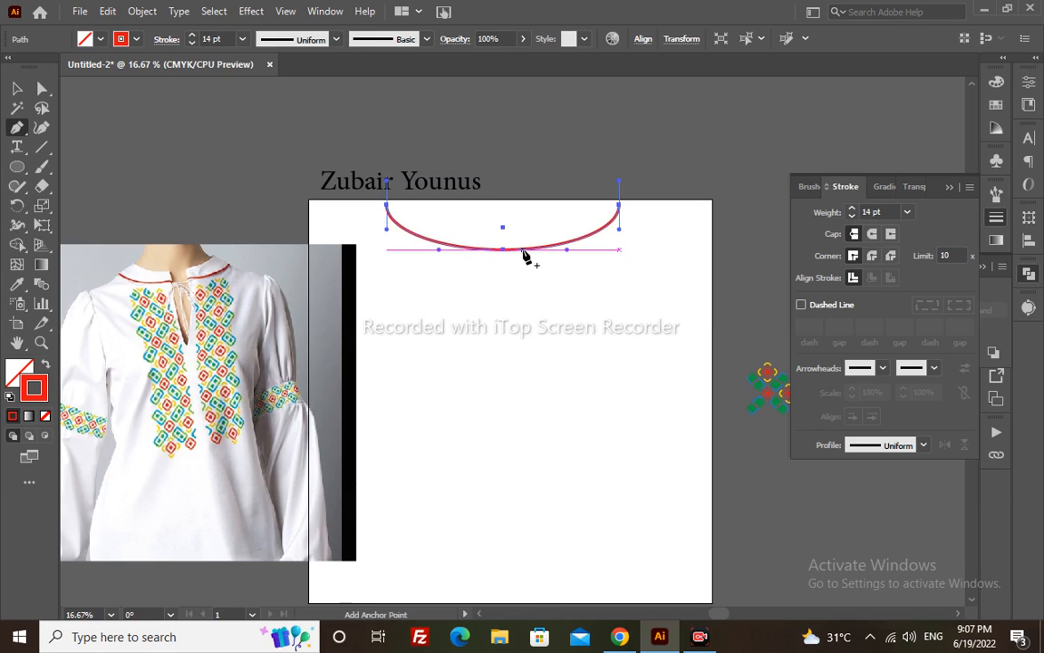
left_click(522, 253)
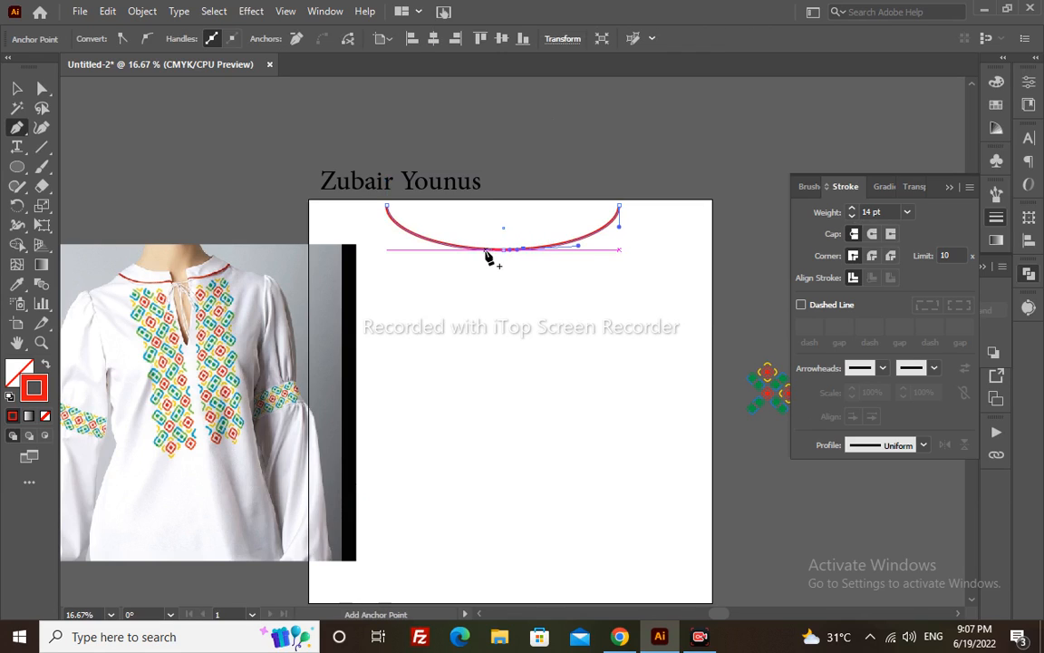
left_click(484, 250)
key("a")
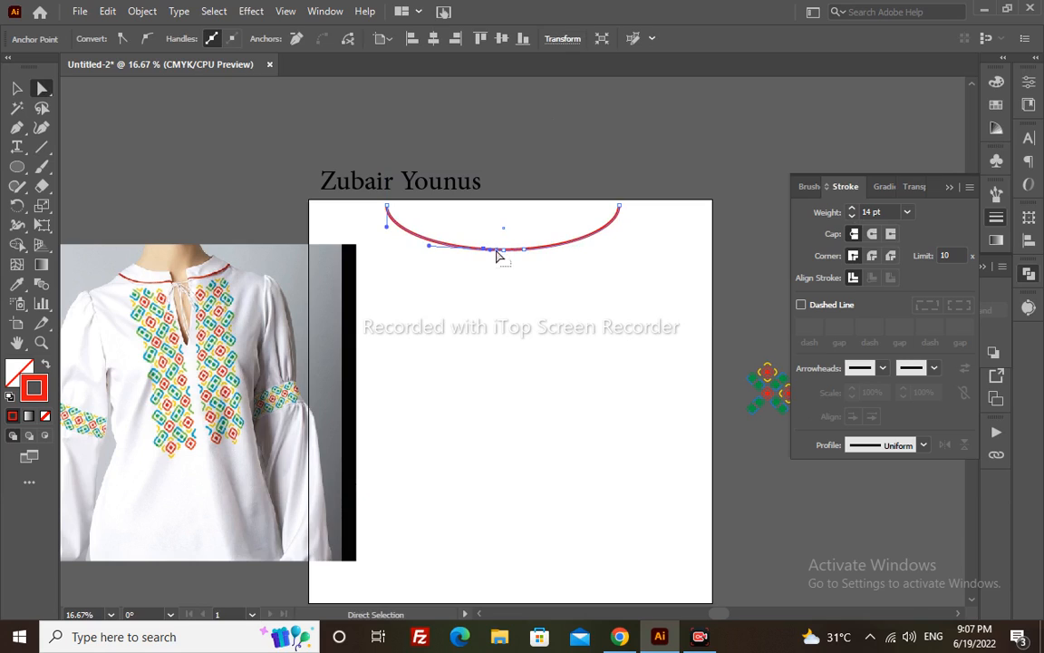
left_click(504, 250)
key("Delete")
key("v")
left_click(514, 318)
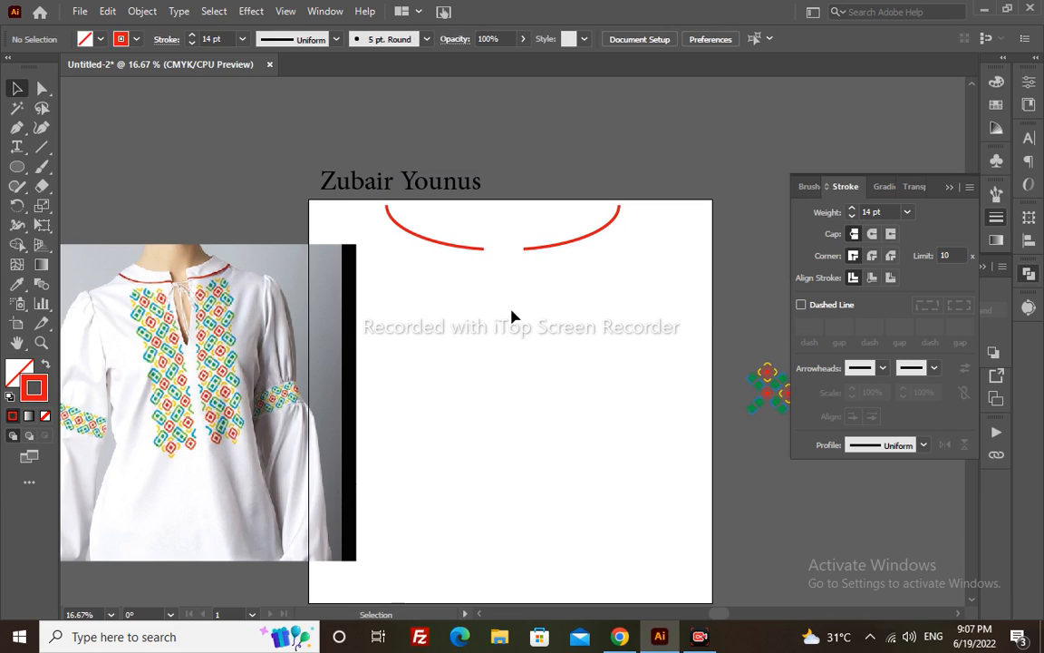
left_click_drag(579, 305, 452, 232)
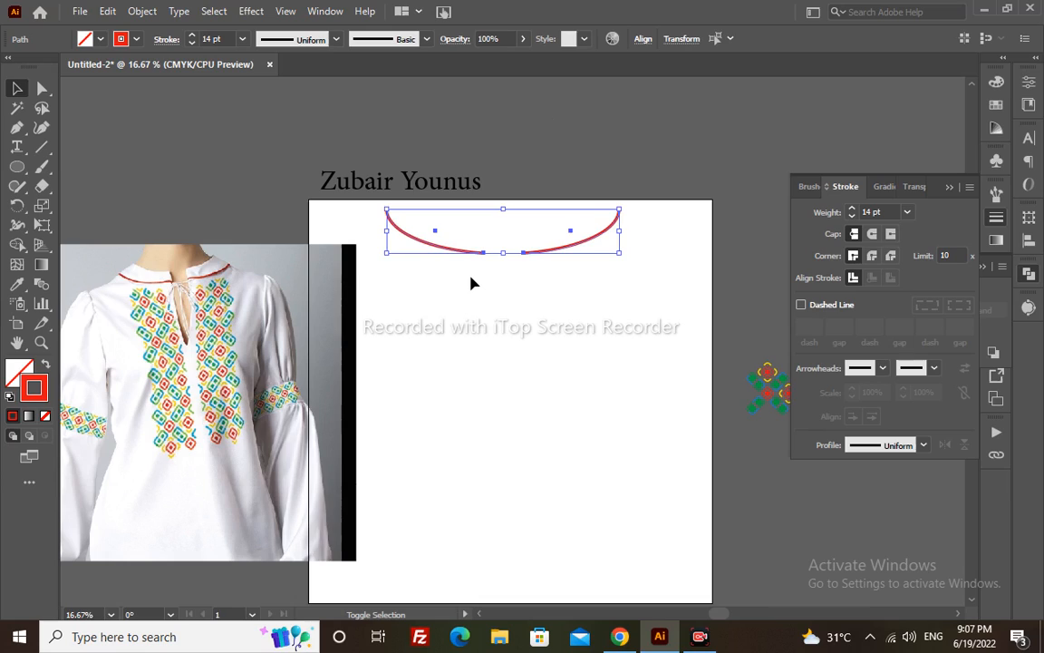
left_click(625, 467)
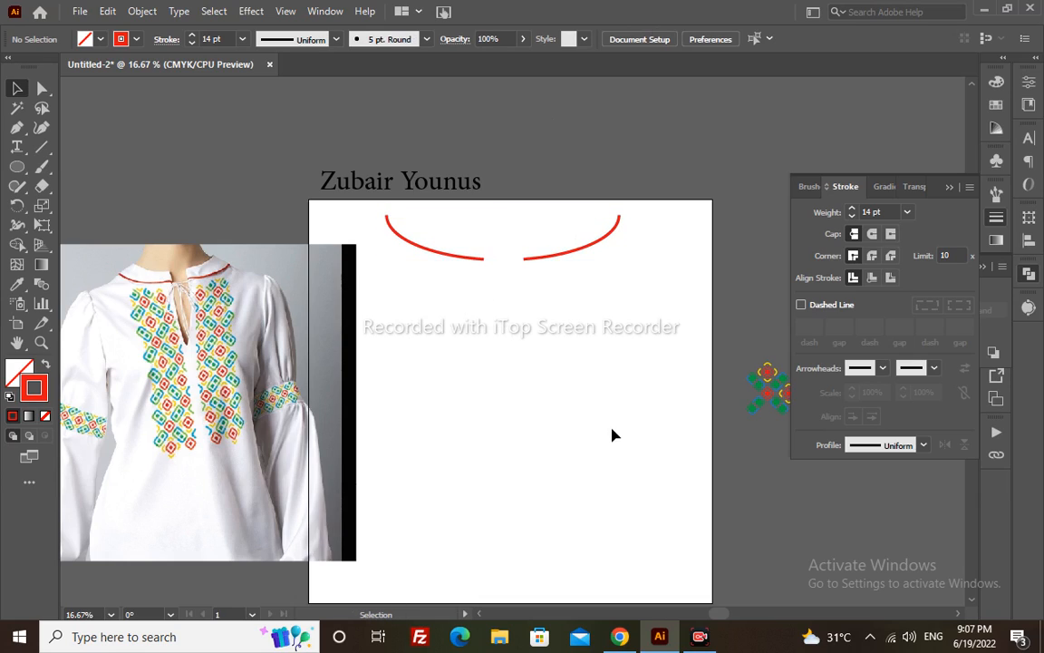
Step: Draw a tall rectangle below the right-hand arc, matching the arc's width, and delete the left-hand arc
key("m")
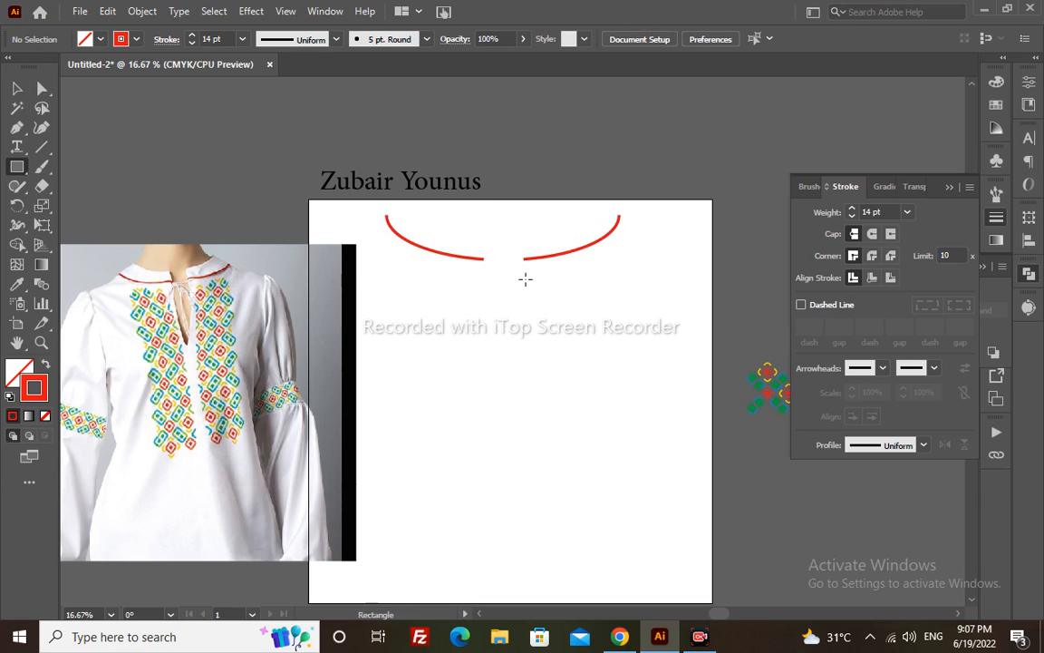
left_click_drag(524, 275, 619, 460)
key("v")
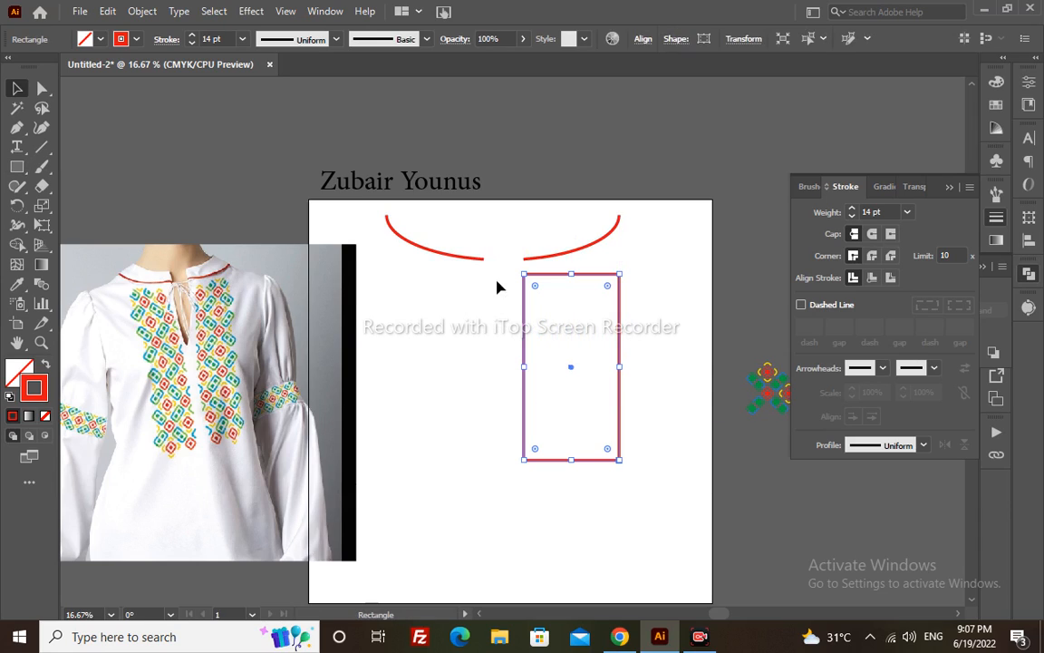
left_click(481, 255)
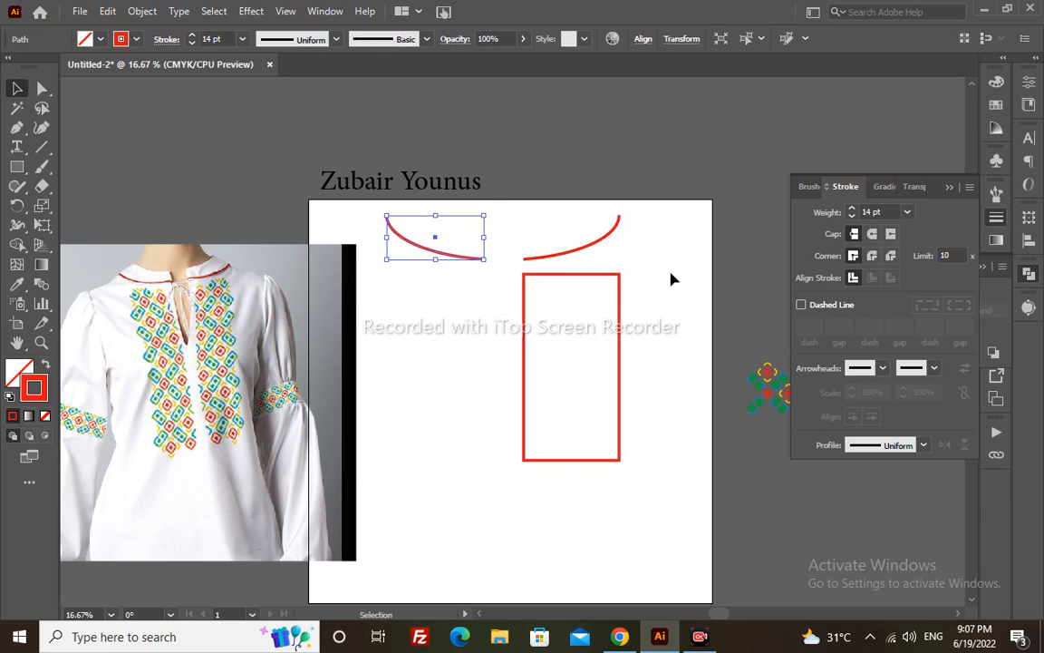
key("Delete")
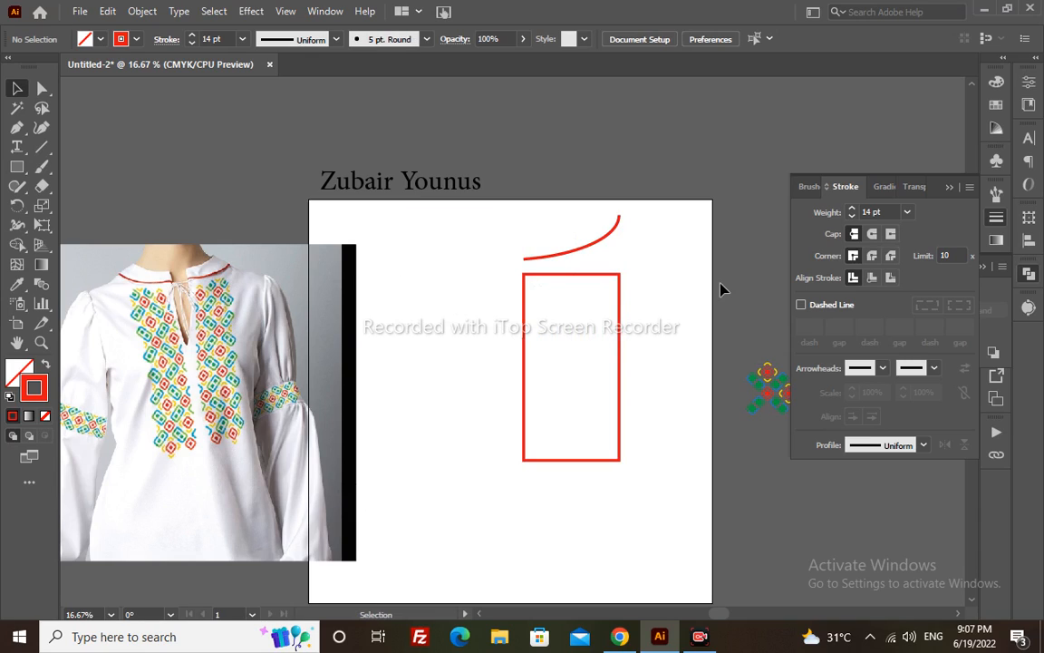
Step: Swap the rectangle's stroke and fill, and fill it with the New Pattern 2 swatch
left_click(614, 345)
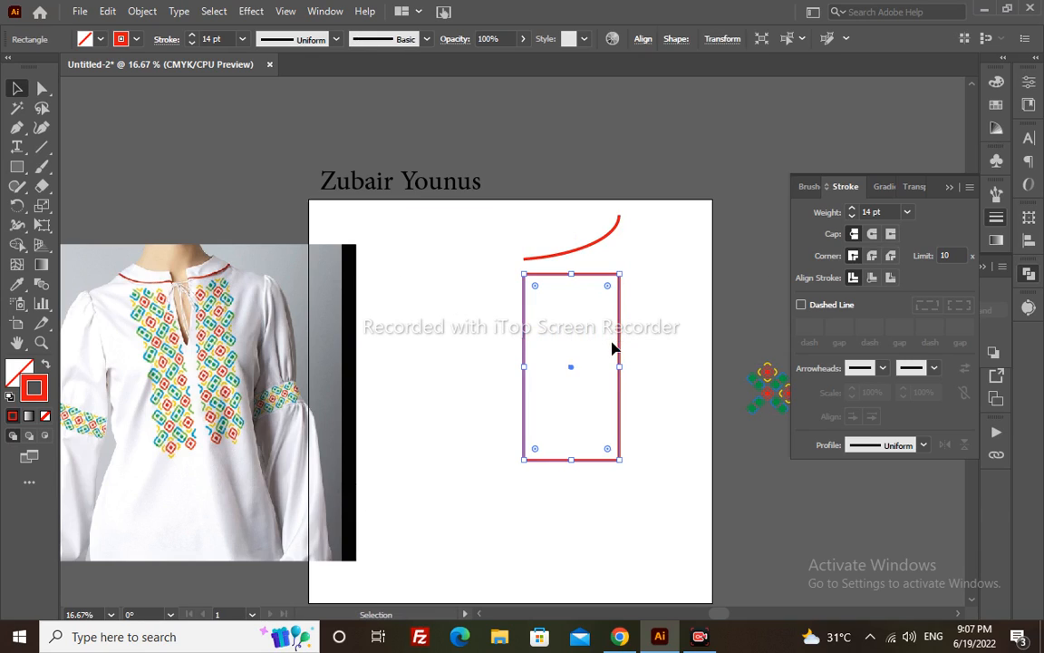
left_click(998, 105)
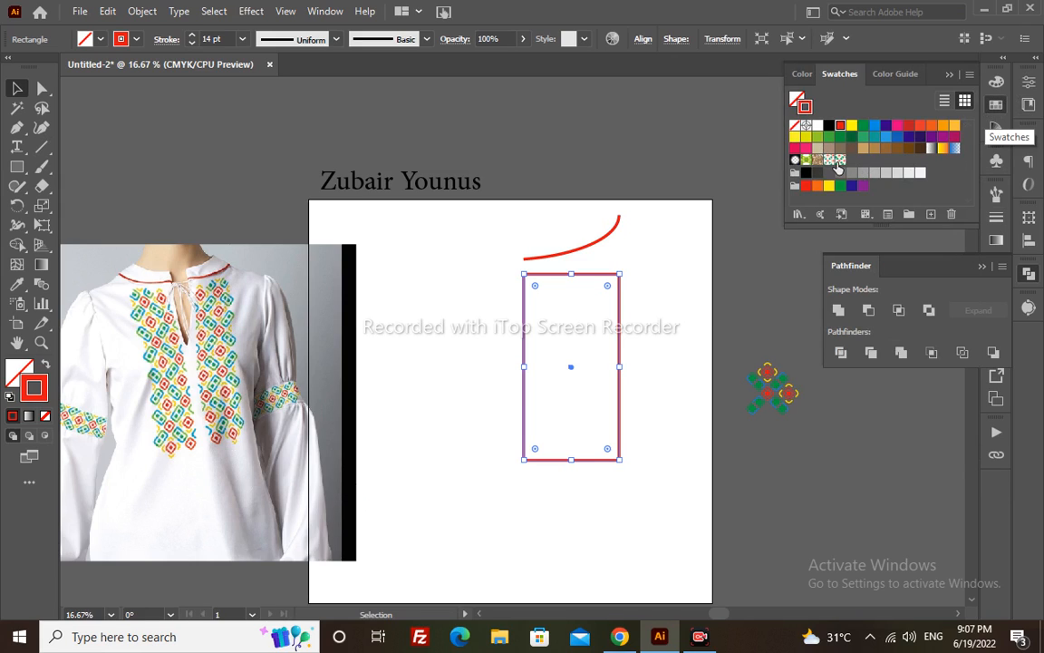
key("shift+x")
left_click(839, 164)
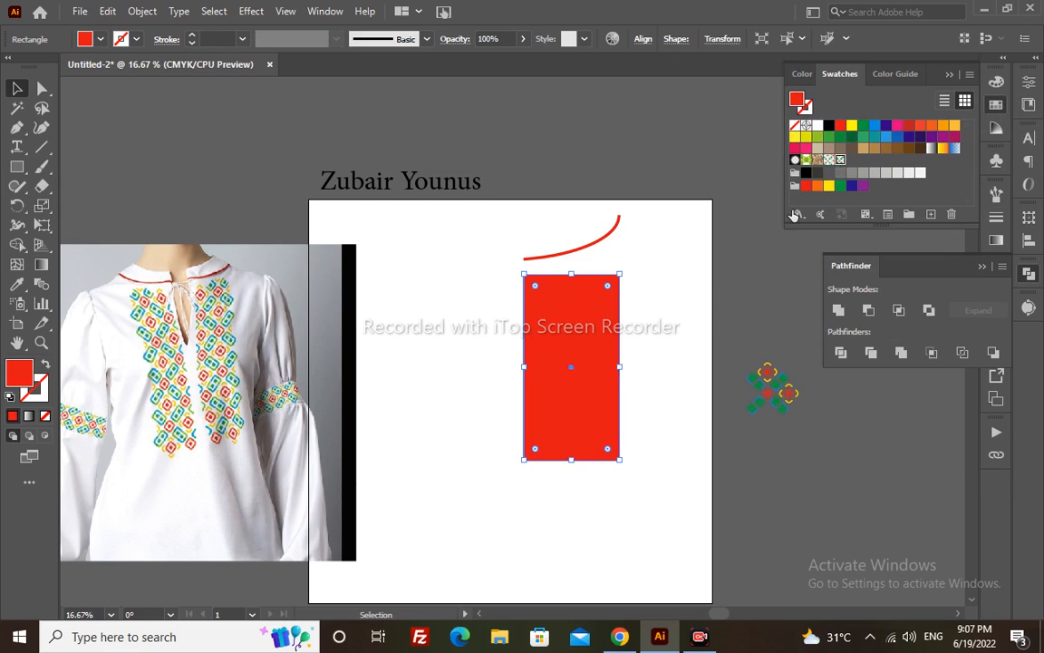
left_click(659, 381)
Step: Open New Pattern 2 for editing and set its horizontal and vertical tile spacing to -27 px each
key("z")
left_click_drag(464, 215, 731, 524)
key("v")
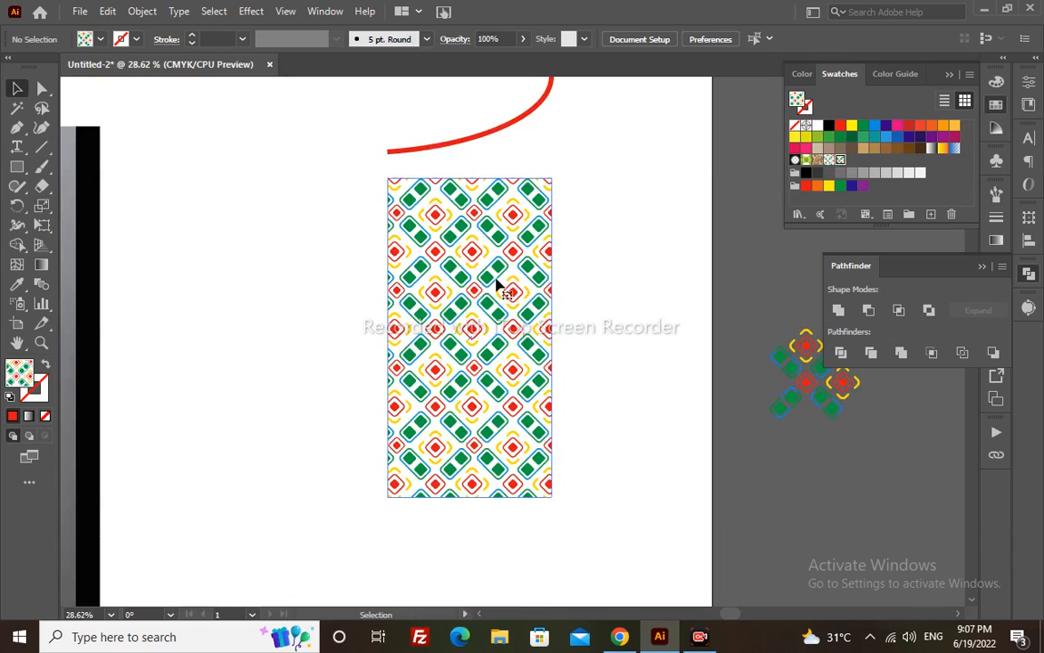
left_click(494, 282)
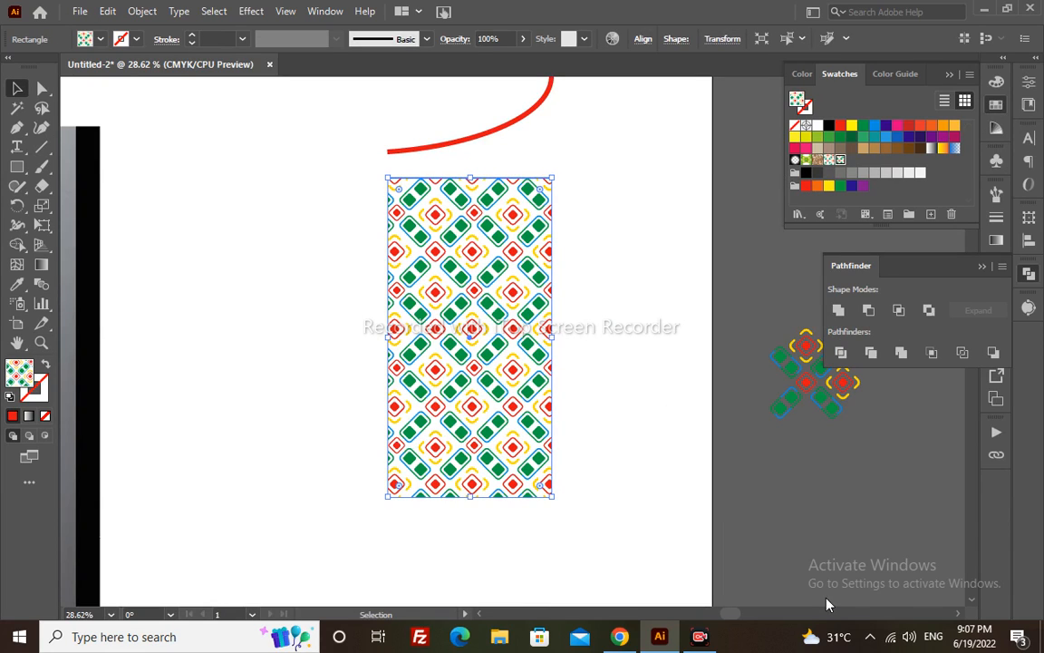
double_click(840, 160)
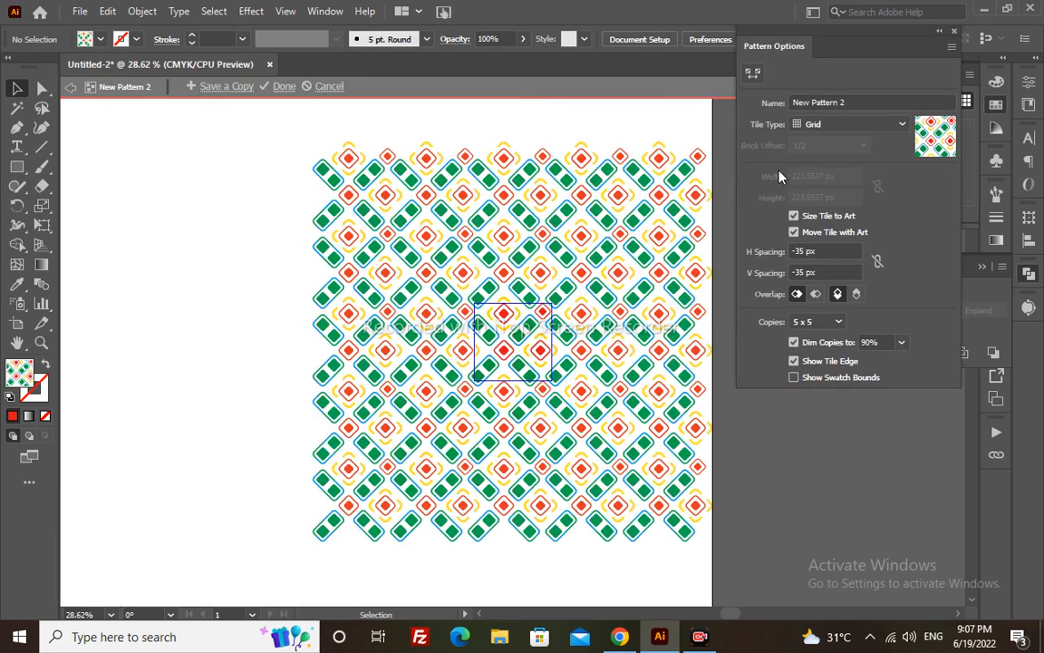
left_click(827, 255)
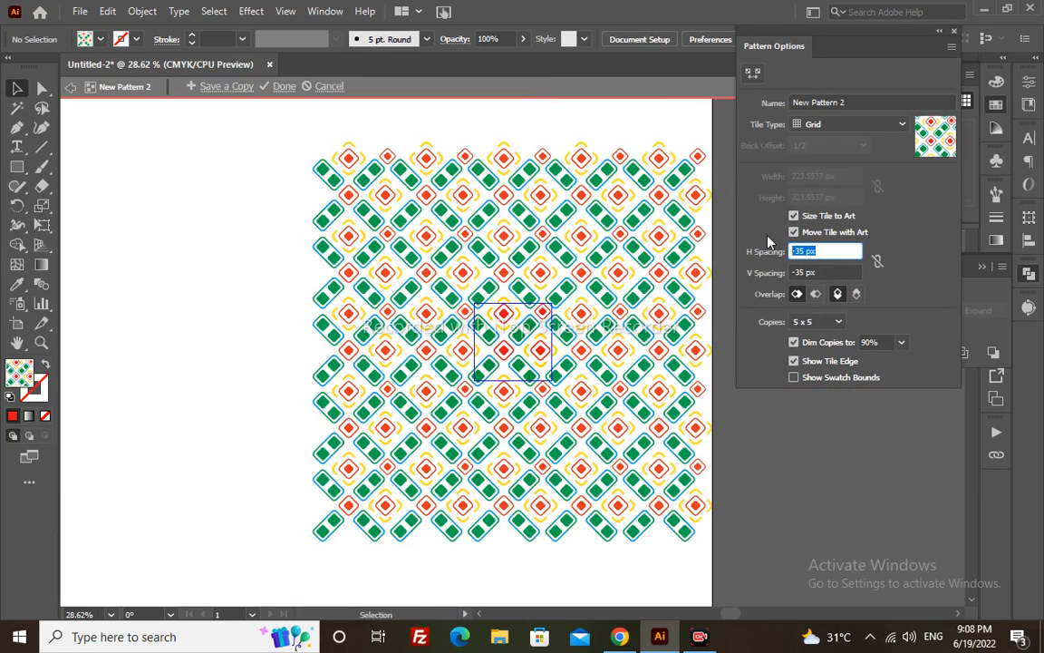
type("-")
key("Tab")
type("-27")
key("Tab")
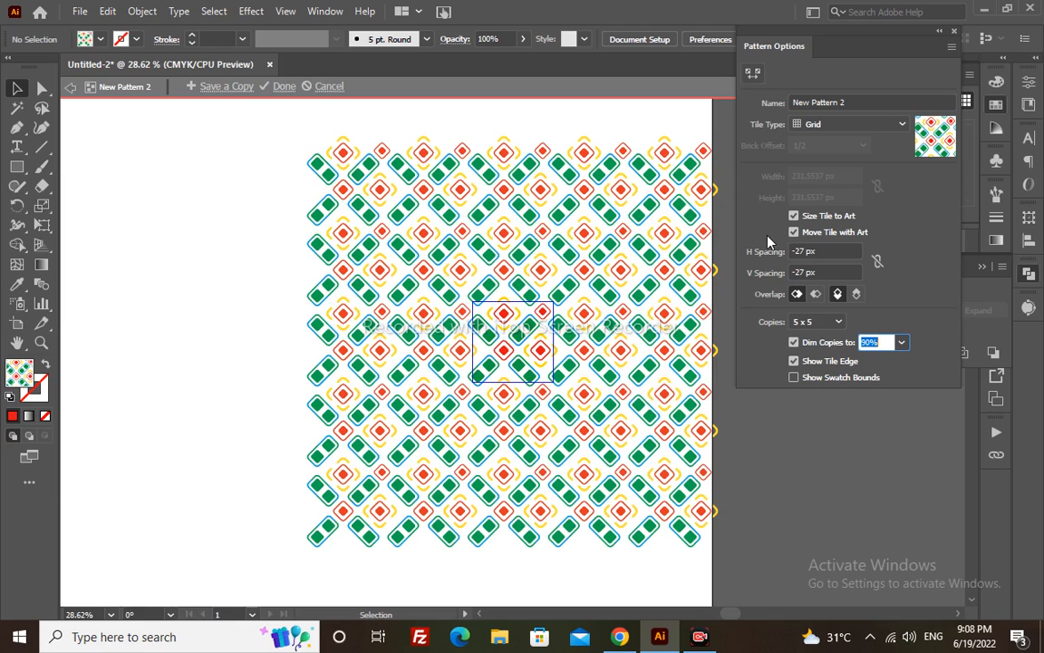
Step: Move the small red diamond slightly up and to the right within the pattern tile
key("z")
left_click_drag(514, 287, 586, 347)
key("v")
left_click(483, 348)
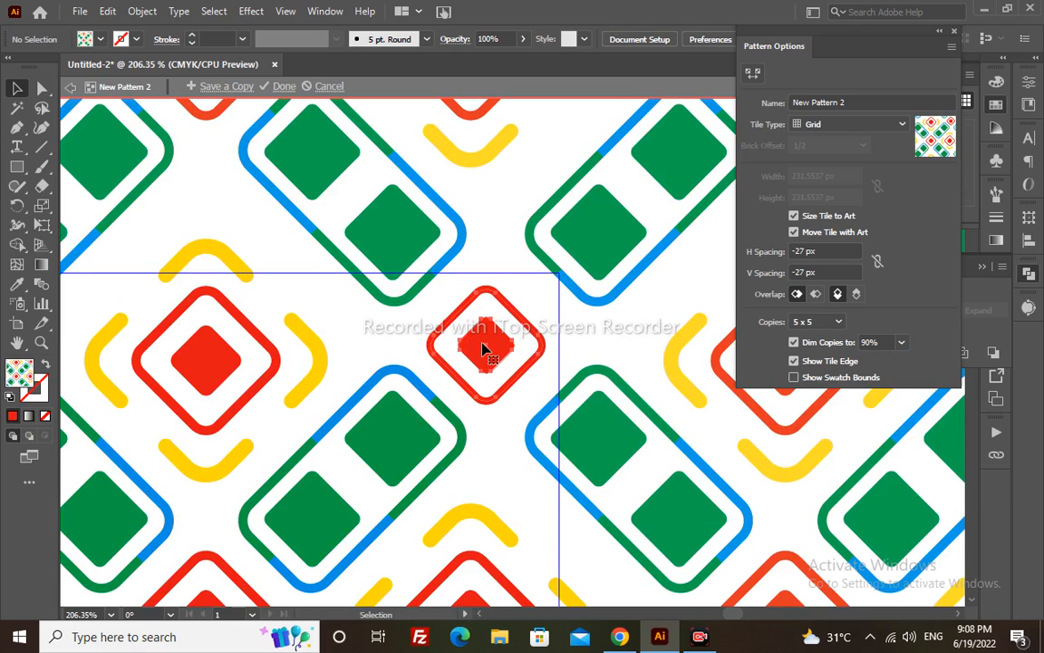
left_click_drag(485, 349, 489, 339)
Step: Show the rulers and try a horizontal guide through the centre of the larger red diamond
key("a")
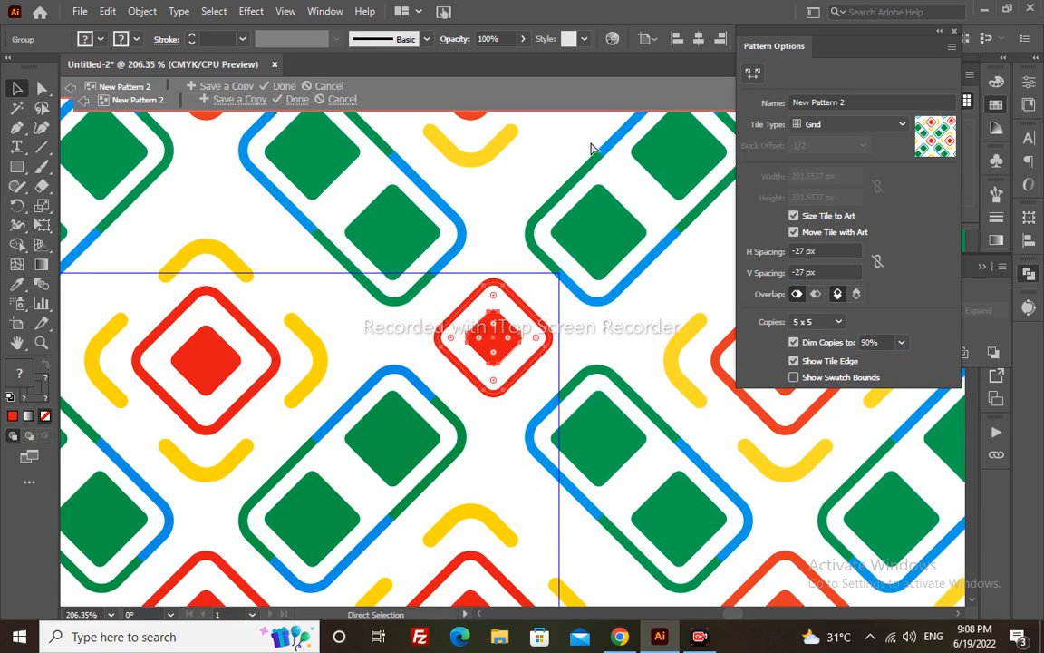
key("ctrl+r")
left_click_drag(405, 82, 208, 367)
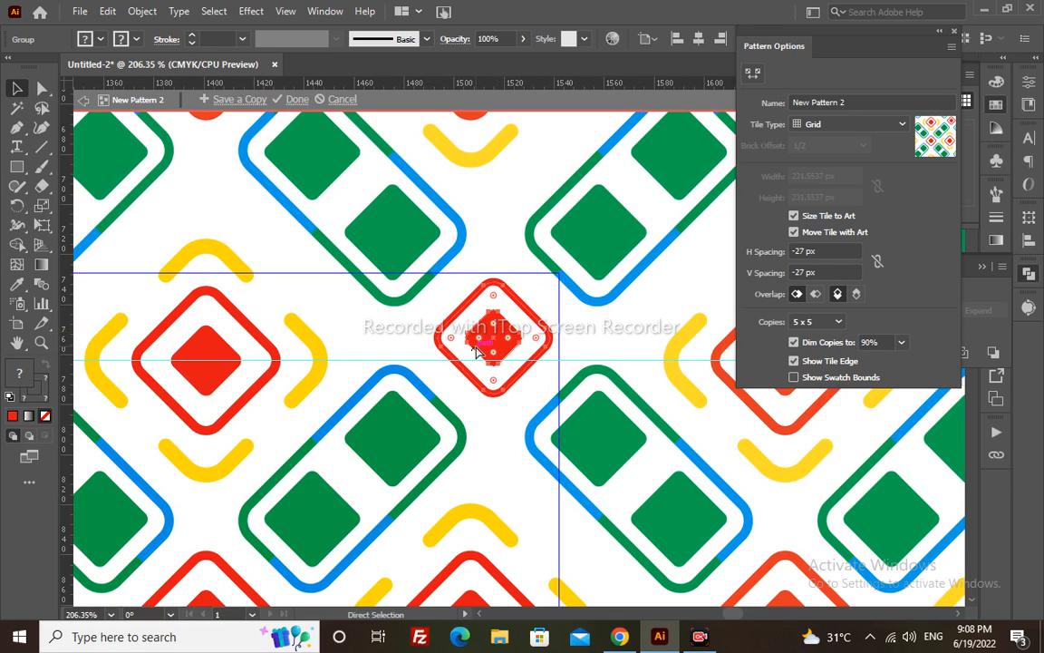
key("ctrl+z")
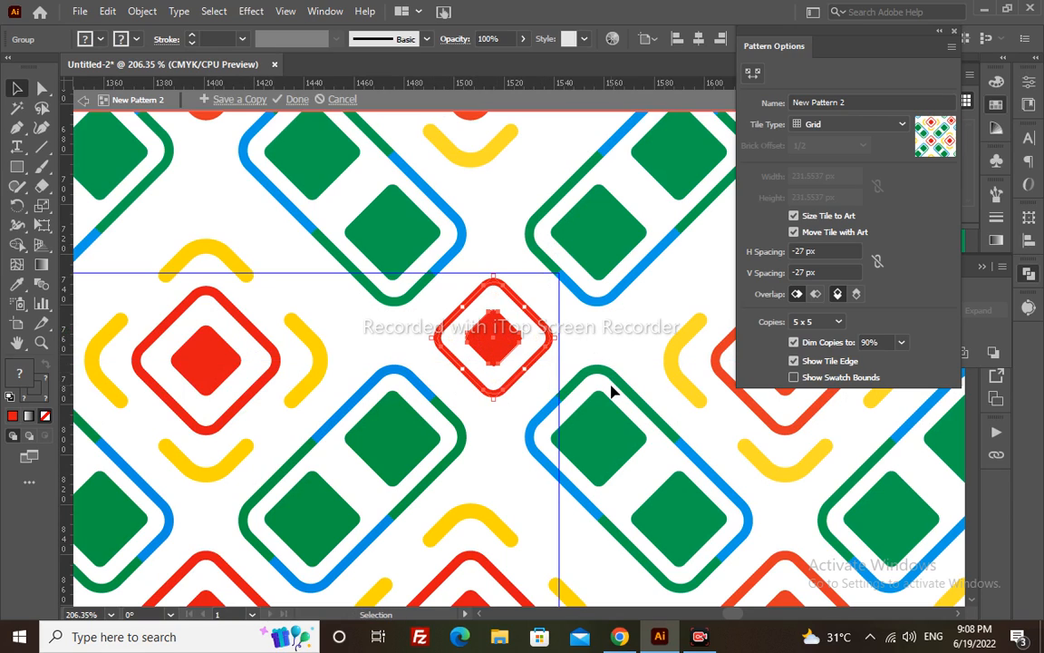
Step: Nudge the small red diamond slightly right and up to centre it in its gap, and finish editing the pattern
key("Right")
key("Right")
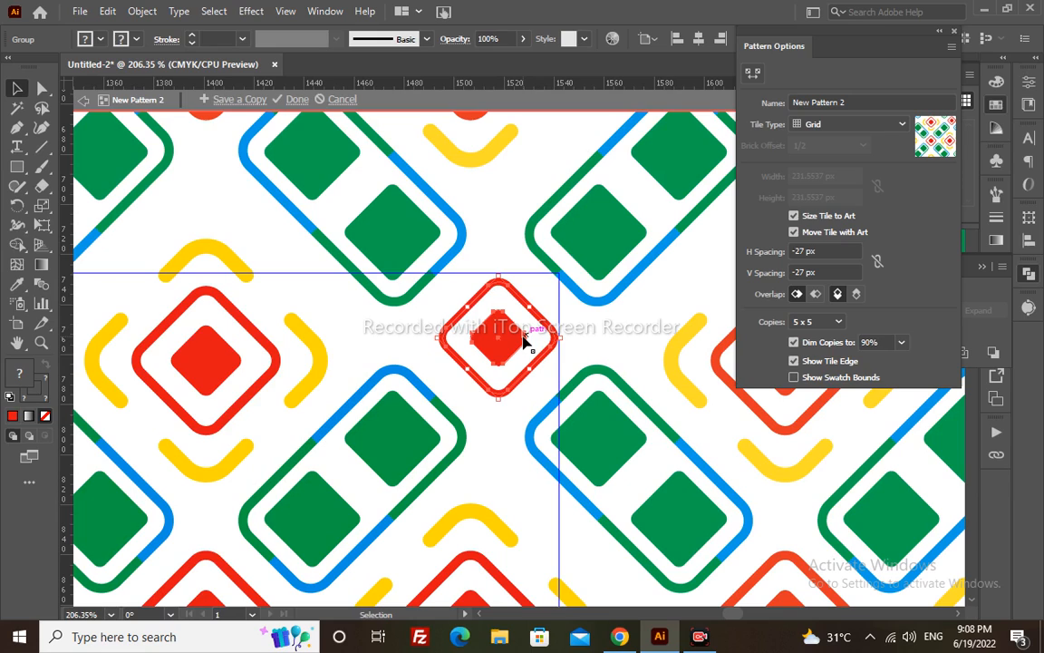
key("Up")
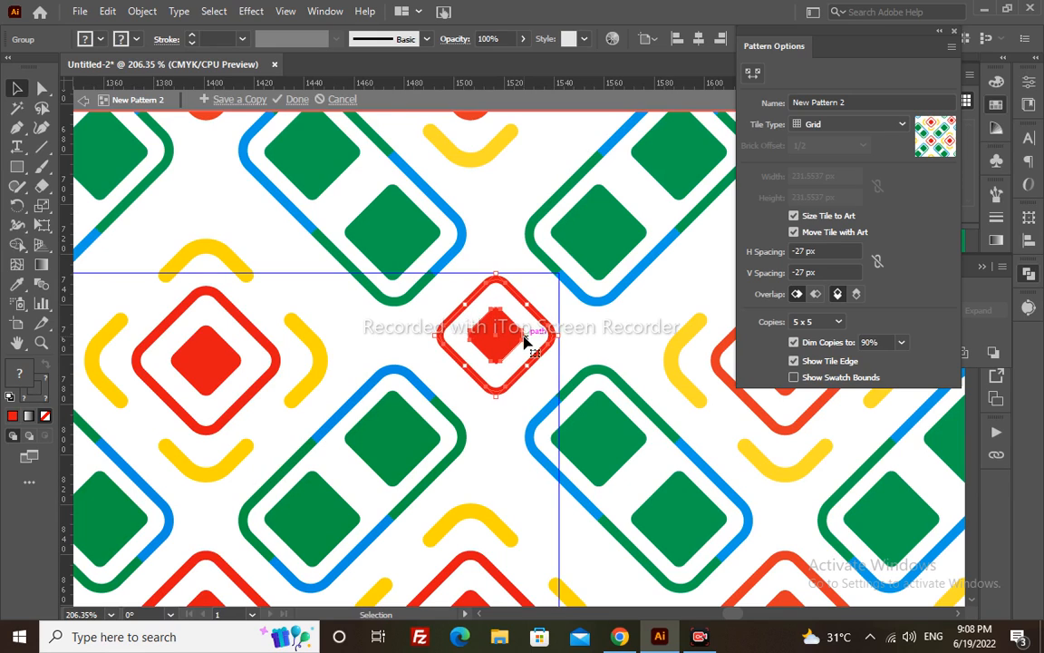
left_click(297, 99)
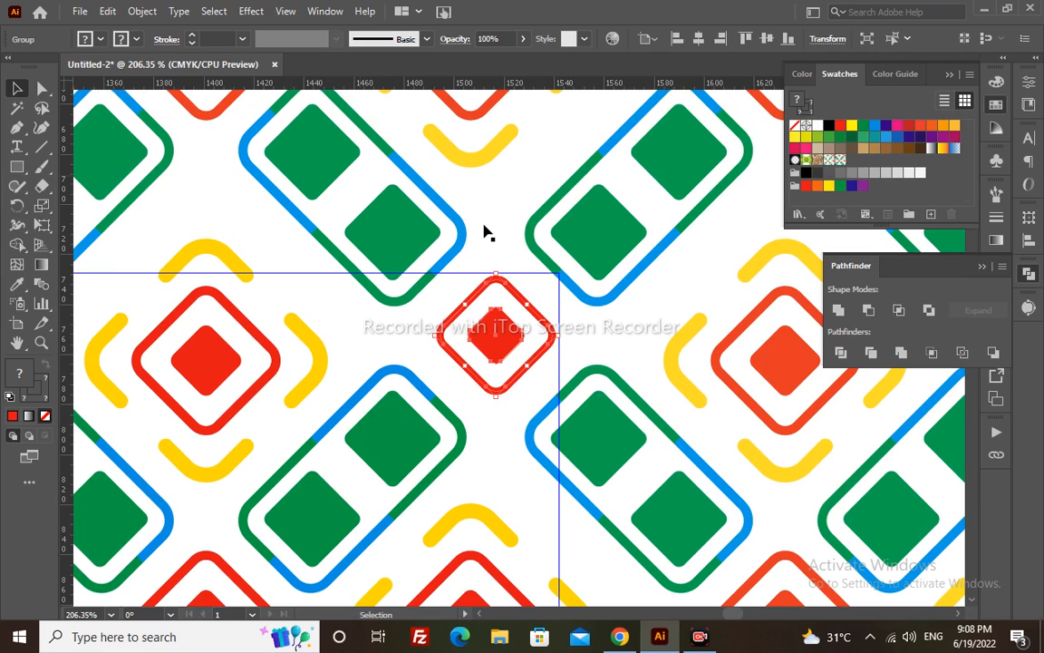
Step: Check the updated pattern fill across the whole rectangle and artboard
key("z")
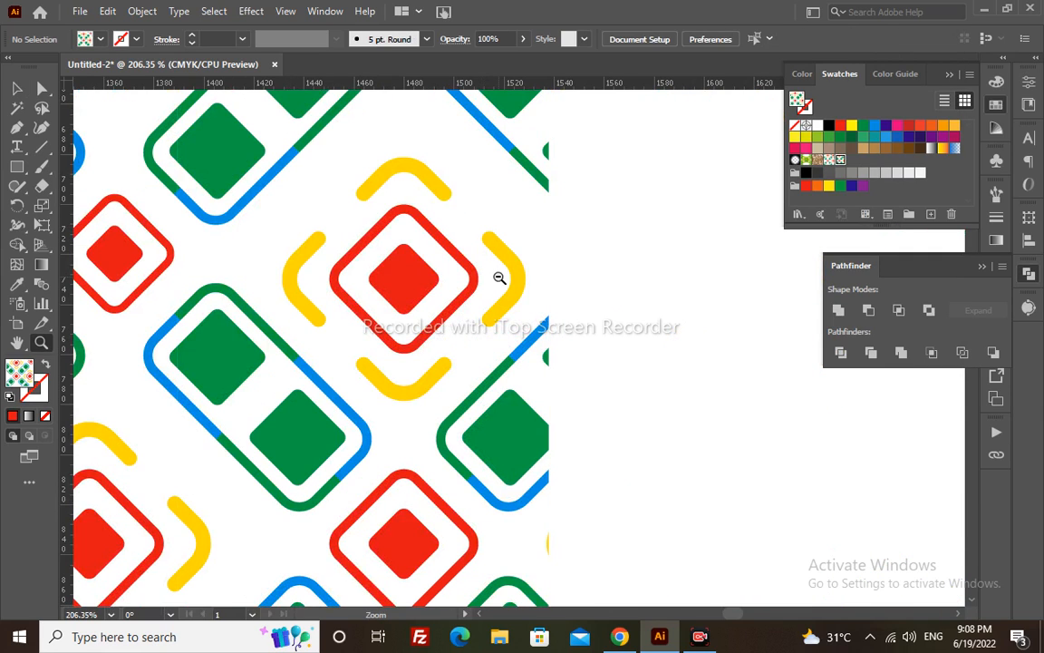
left_click(500, 279, "alt")
left_click(500, 279, "alt")
left_click(500, 278, "alt")
left_click(500, 278, "alt")
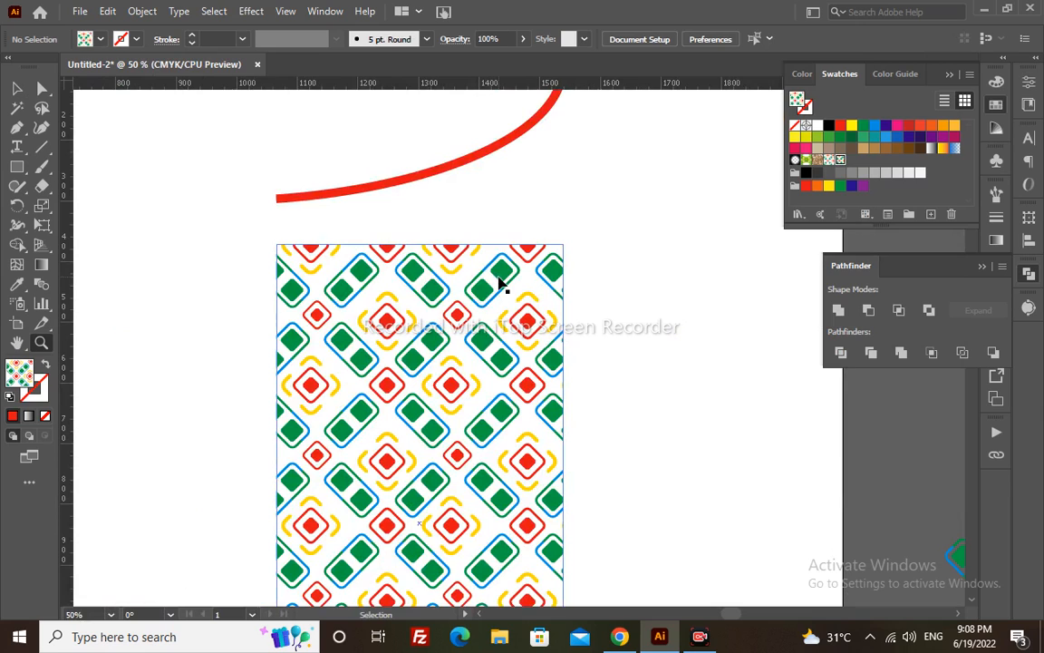
key("ctrl+0")
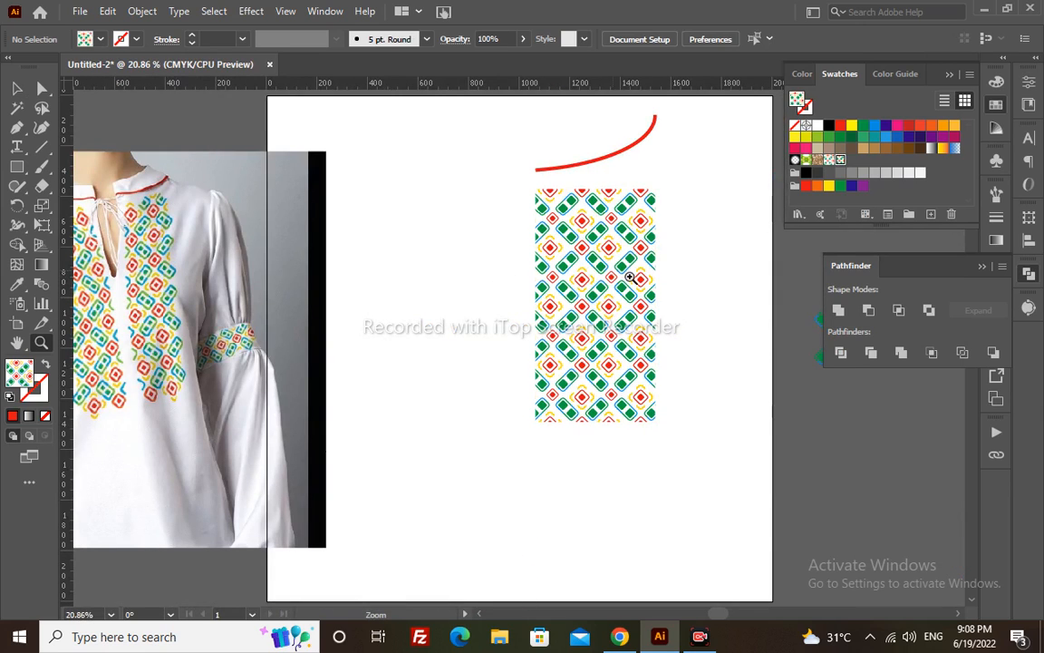
Step: Narrow the patterned rectangle by shifting its right edge inward about 117 px
key("v")
left_click(652, 287)
key("a")
left_click(656, 190)
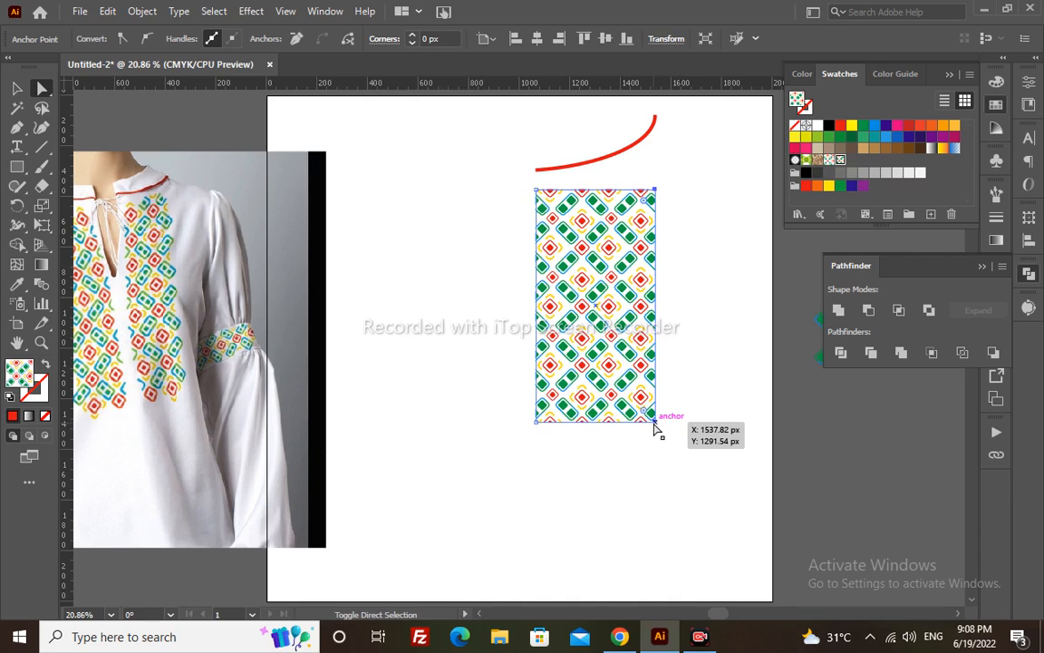
left_click_drag(655, 423, 624, 426)
key("v")
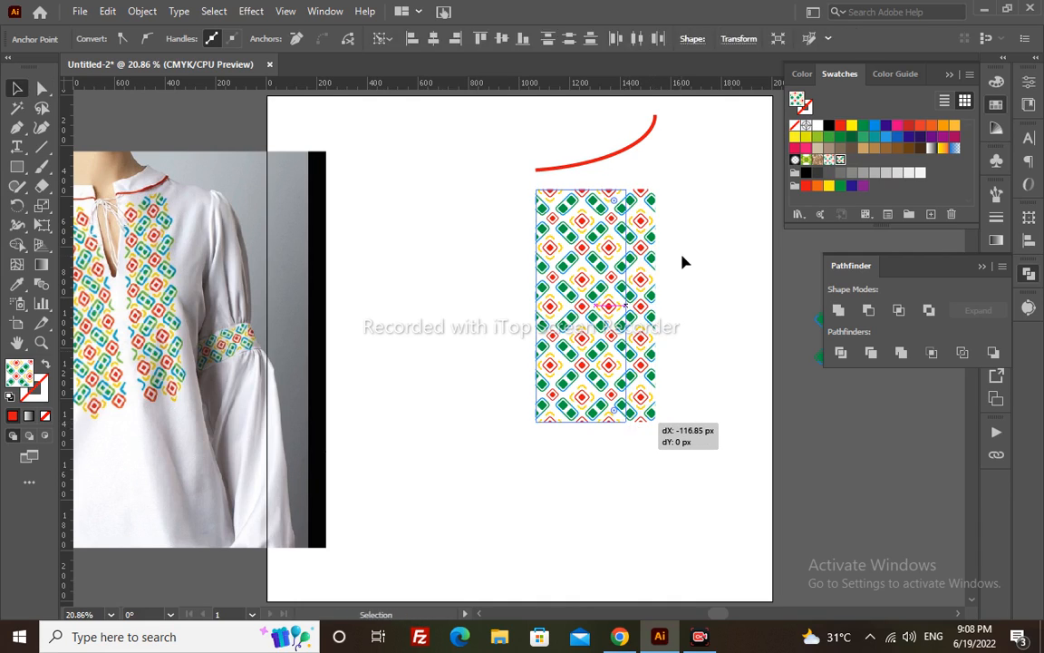
left_click(684, 262)
key("a")
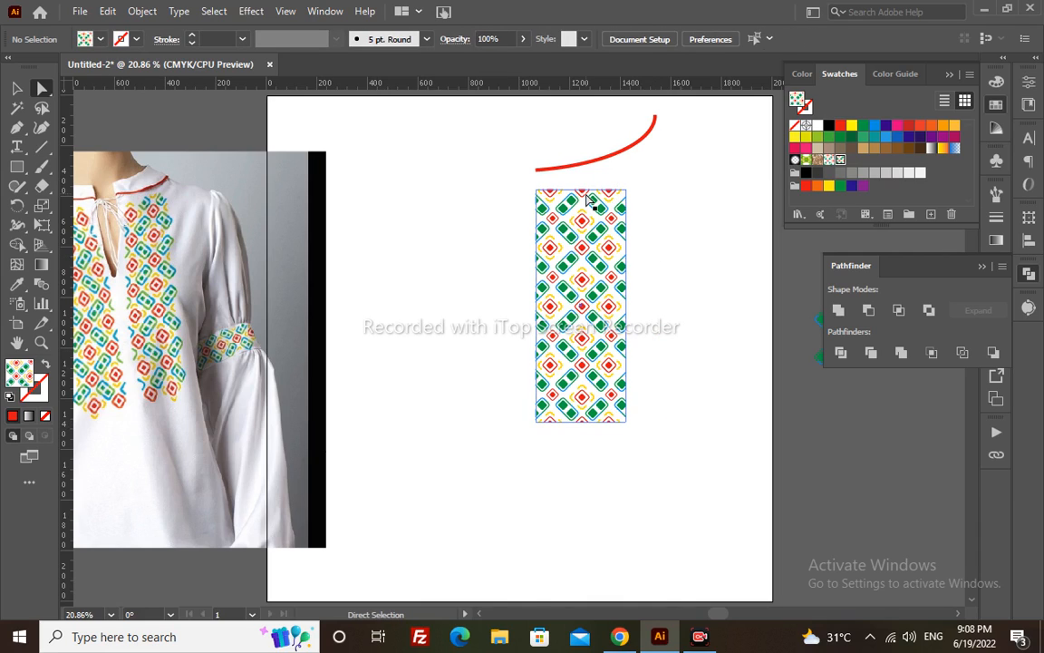
Step: Round the corners of the narrowed patterned rectangle slightly
left_click(621, 201)
left_click_drag(617, 198, 613, 207)
key("v")
left_click(639, 154)
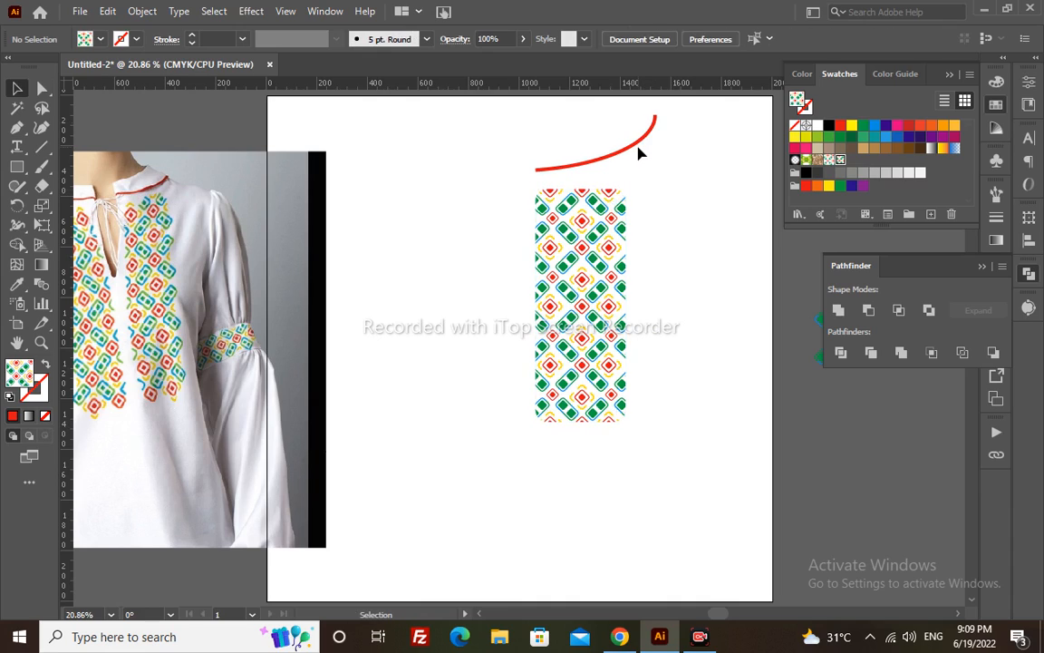
Step: Move the red neckline curve straight down, closer to the top of the patterned rectangle
left_click(640, 148)
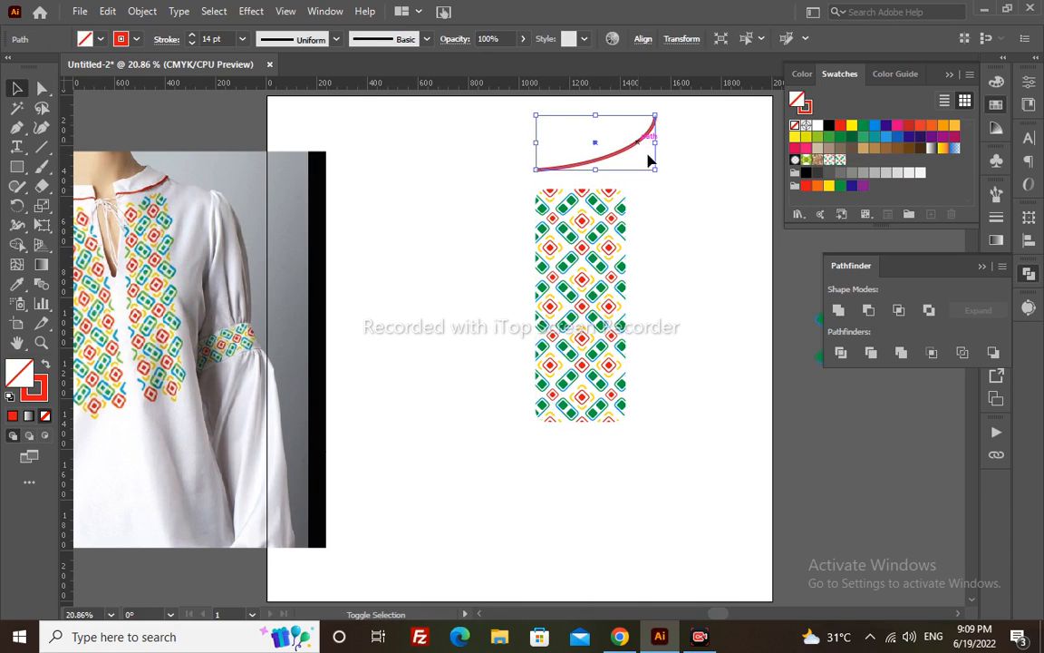
left_click_drag(647, 159, 649, 165)
key("shift+Down")
key("shift+Down")
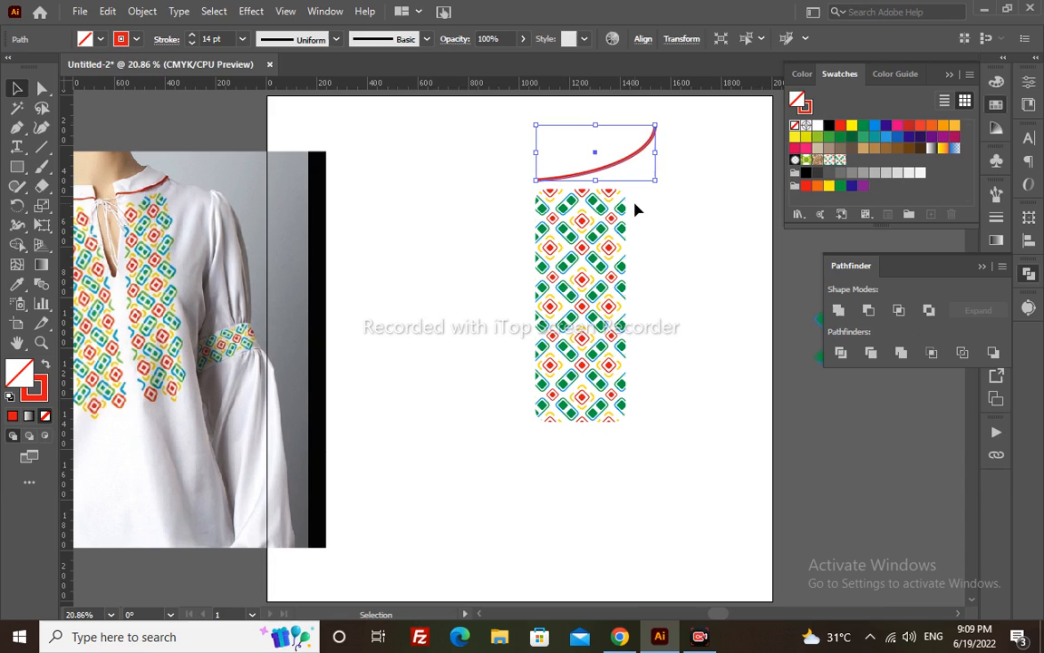
left_click(634, 210)
key("z")
key("v")
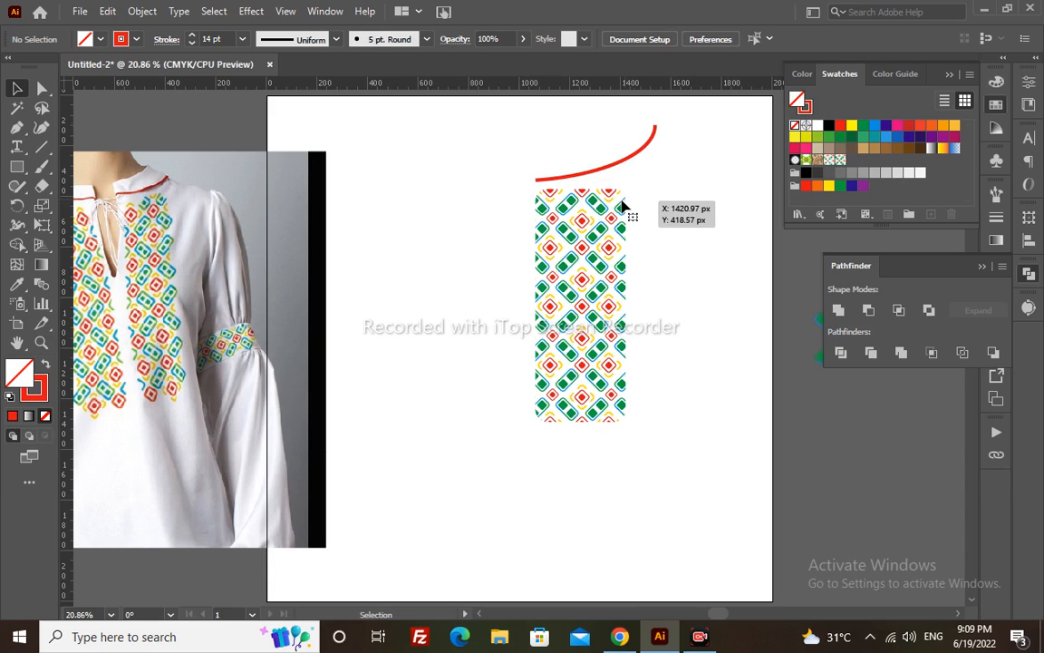
Step: Reset the patterned rectangle's corner radius to 0 px
left_click(623, 204)
key("z")
left_click(468, 165)
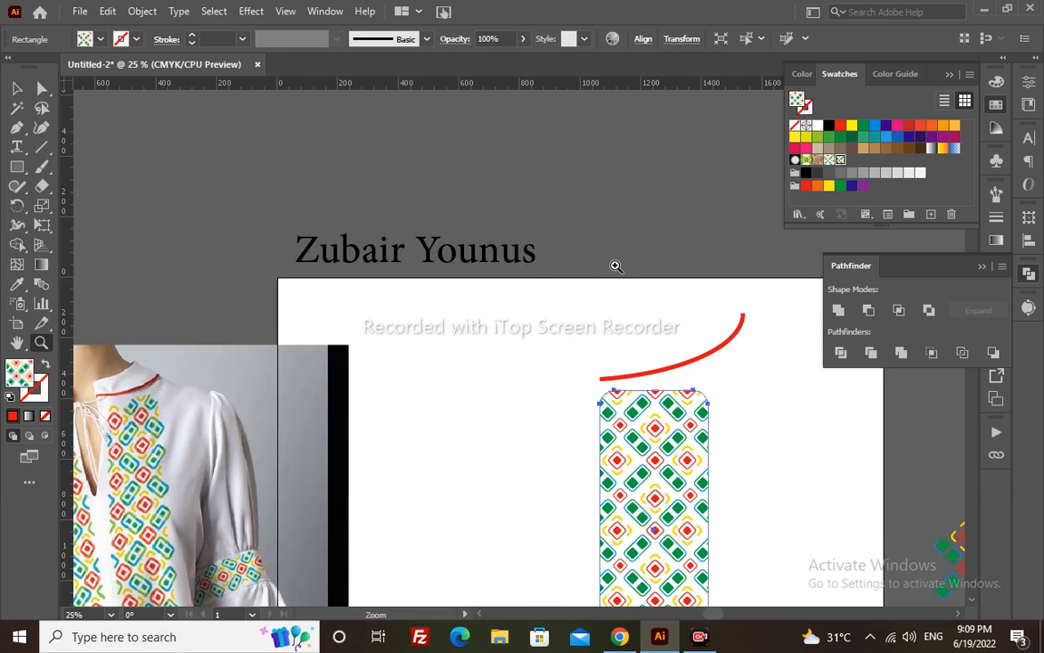
key("a")
left_click_drag(712, 397, 737, 368)
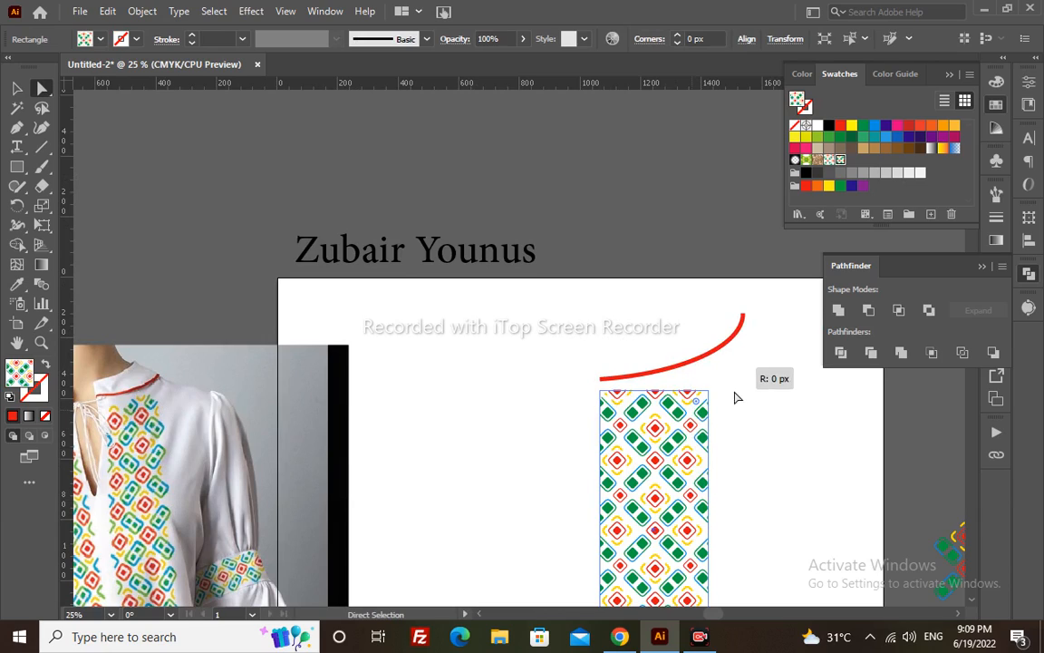
left_click(737, 411)
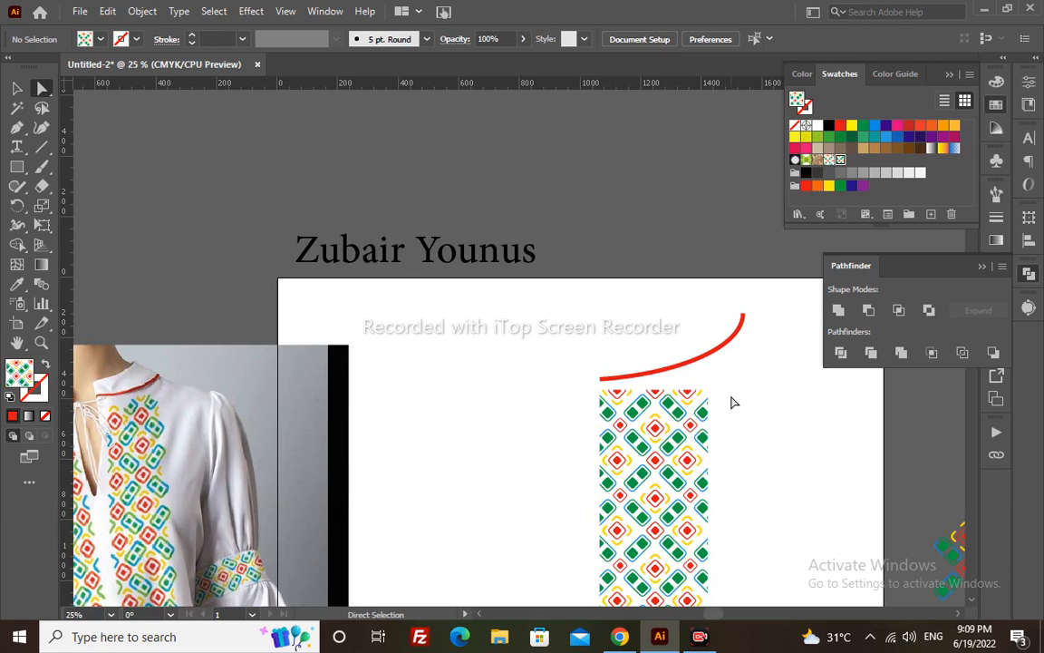
Step: Raise the patterned rectangle's top-right corner and bend its top edge to follow the red neckline curve
left_click(703, 408)
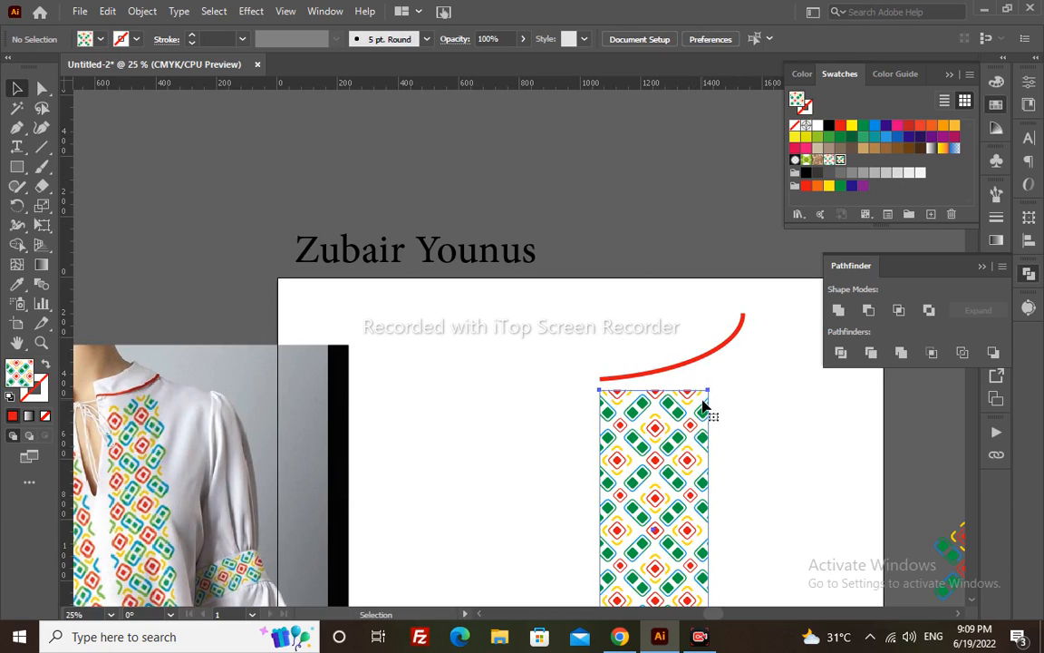
key("v")
key("a")
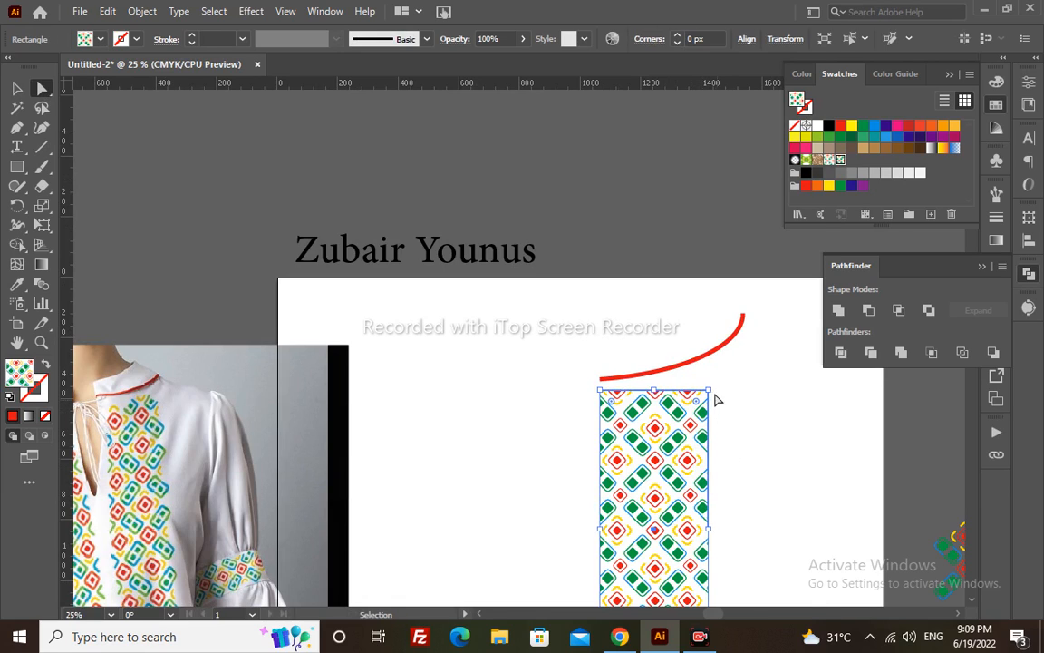
left_click(708, 391)
left_click_drag(710, 395, 708, 363)
key("p")
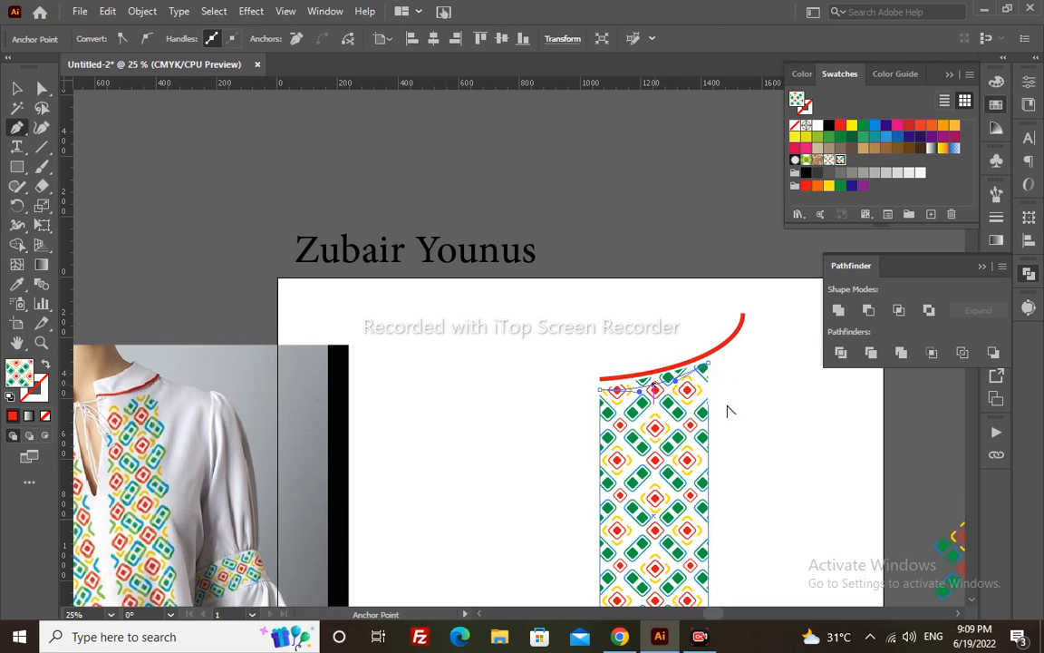
left_click_drag(729, 409, 677, 242)
key("v")
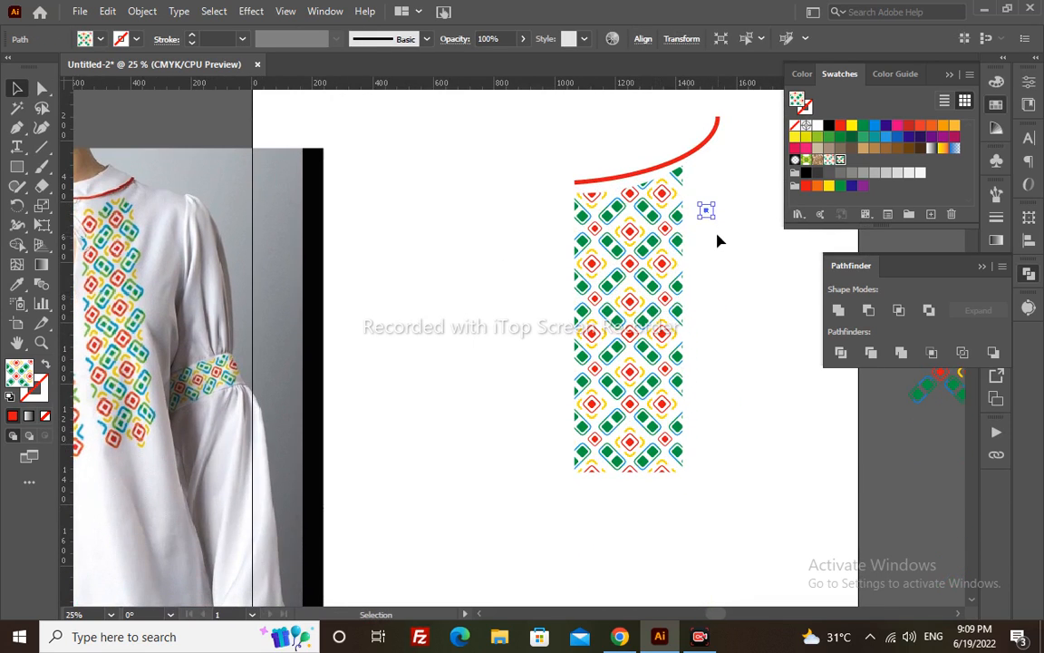
left_click(717, 241)
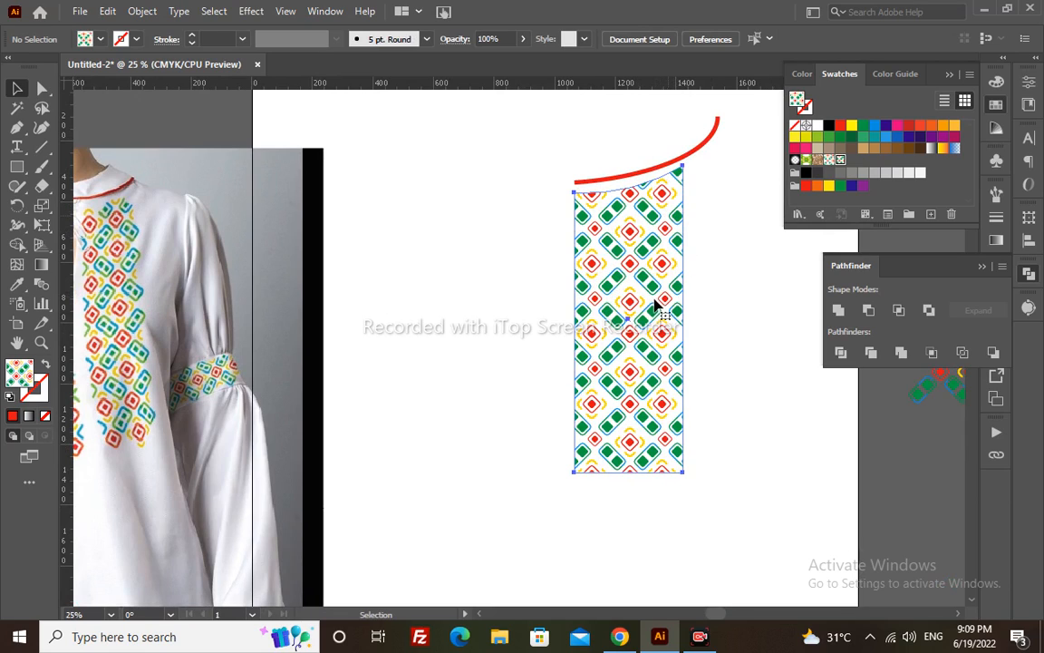
Step: Round all corners of the patterned panel to a radius of about 23 px
key("a")
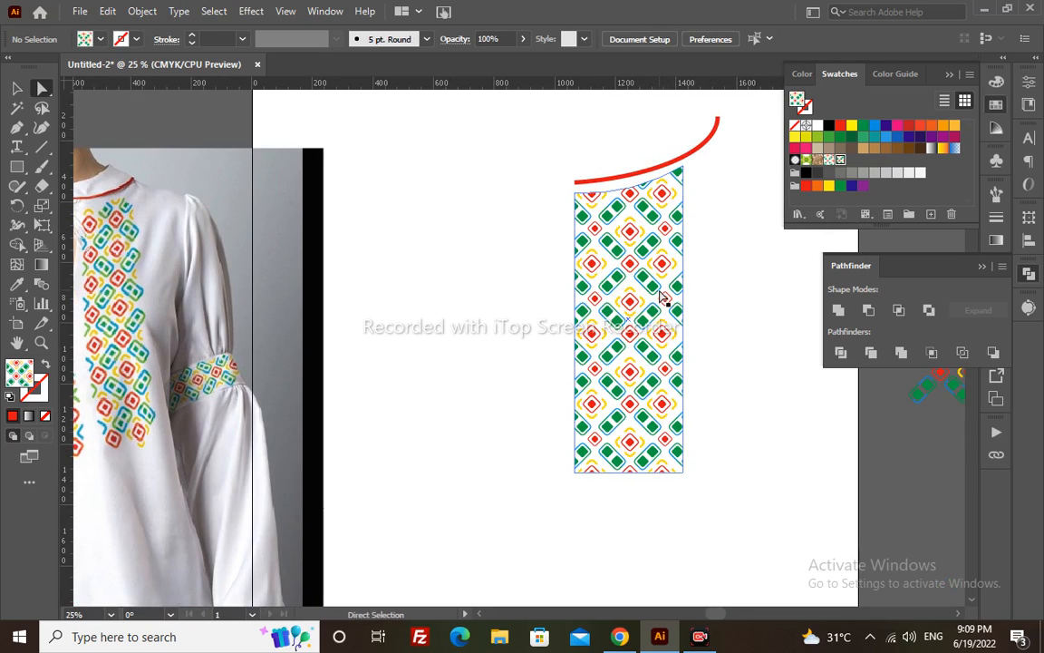
key("v")
left_click(685, 181)
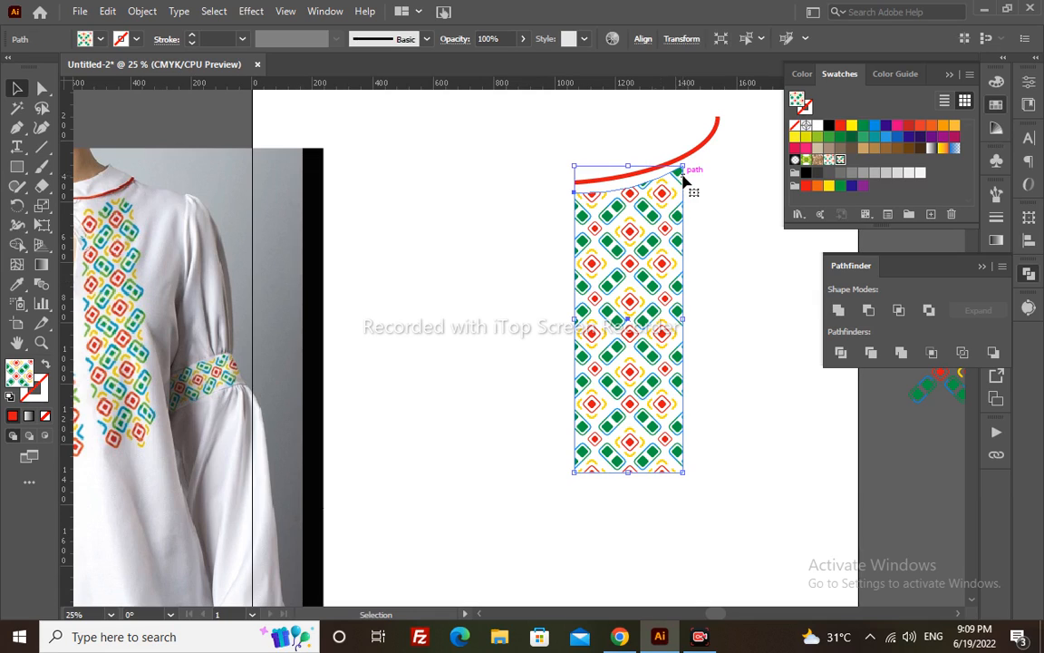
key("a")
left_click_drag(677, 179, 678, 184)
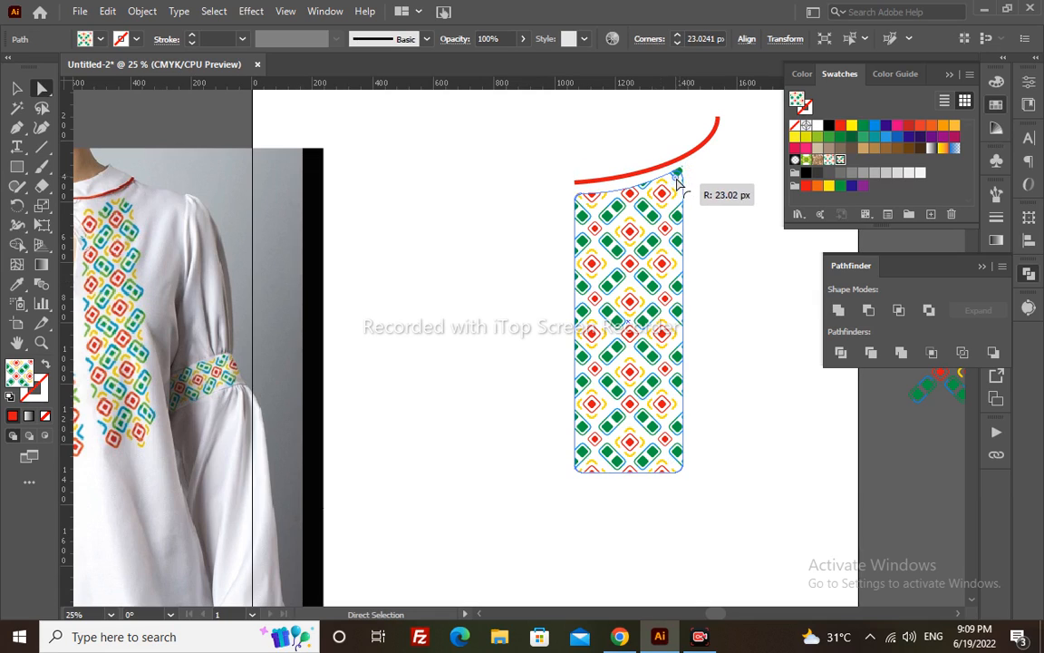
key("v")
left_click(722, 205)
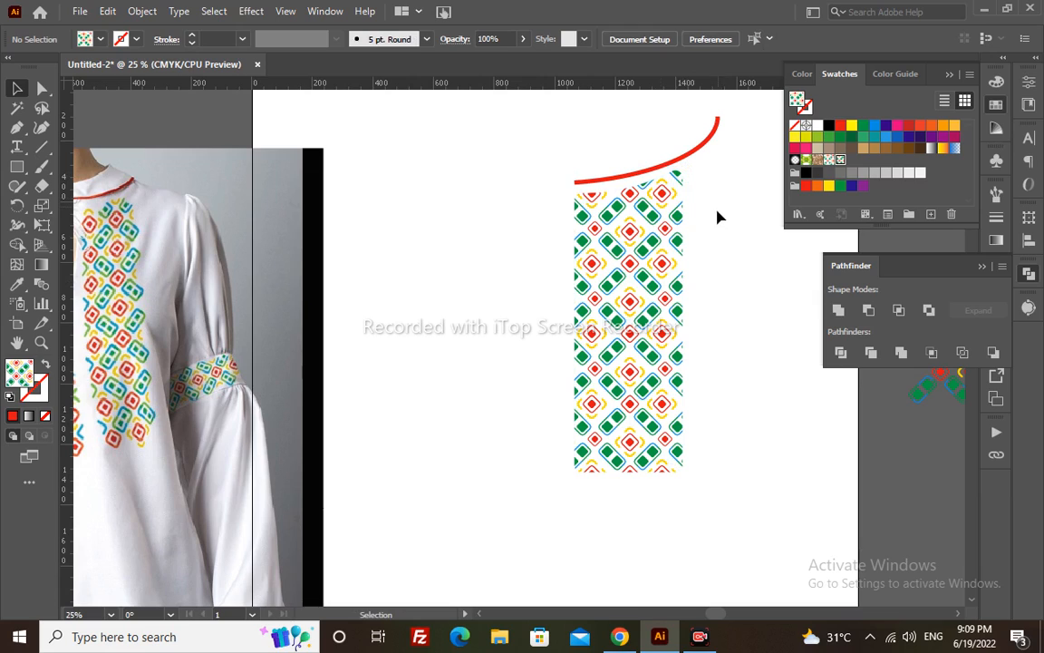
Step: Duplicate the neckline curve and patterned panel to the left, and reflect the copy horizontally for the opposite side
left_click_drag(741, 110, 629, 366)
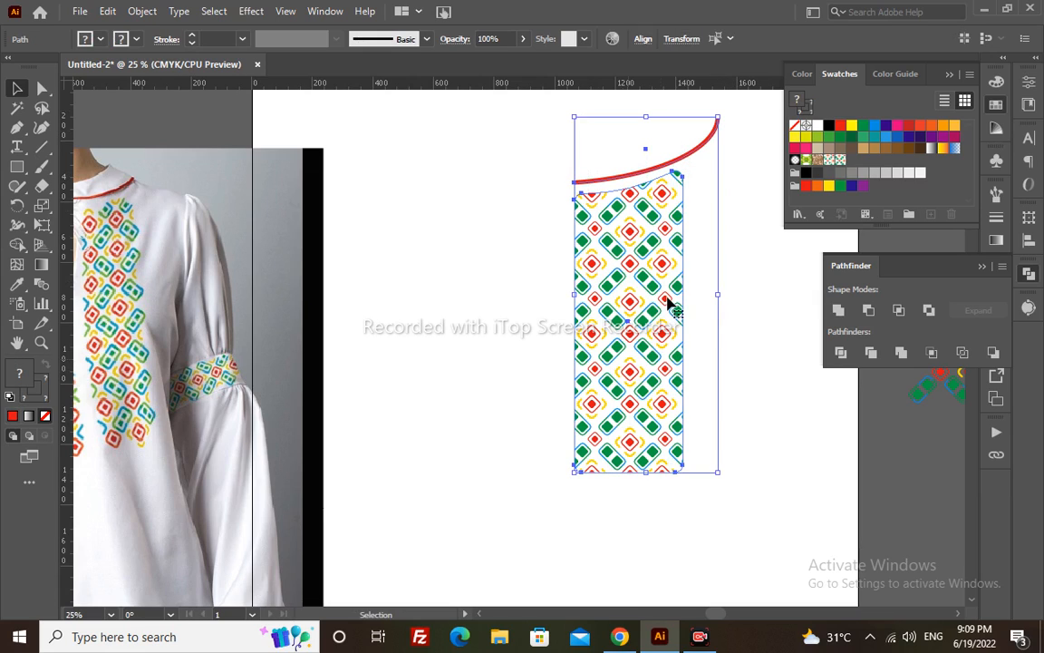
key("alt+space")
left_click(666, 18)
left_click_drag(659, 264, 467, 280)
key("o")
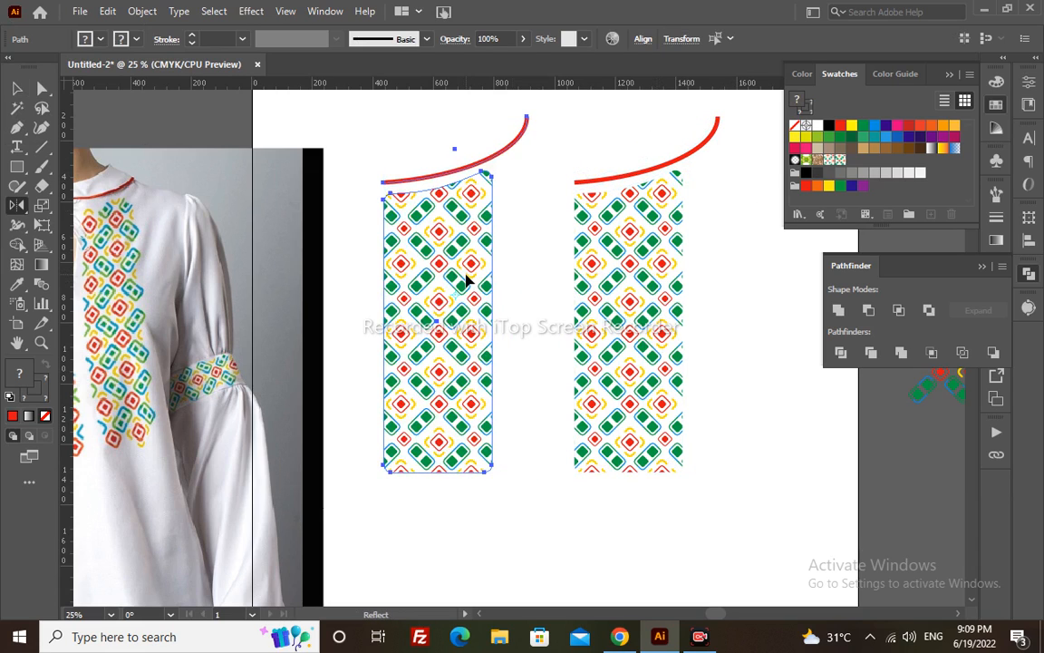
key("Return")
key("Return")
key("v")
Step: Shift the mirrored neckline and panel right to leave a narrow gap beside the original half
left_click_drag(493, 218, 498, 222)
left_click_drag(384, 272, 492, 264)
key("ctrl+z")
key("shift+Right")
key("shift+Right")
key("shift+Right")
key("shift+Right")
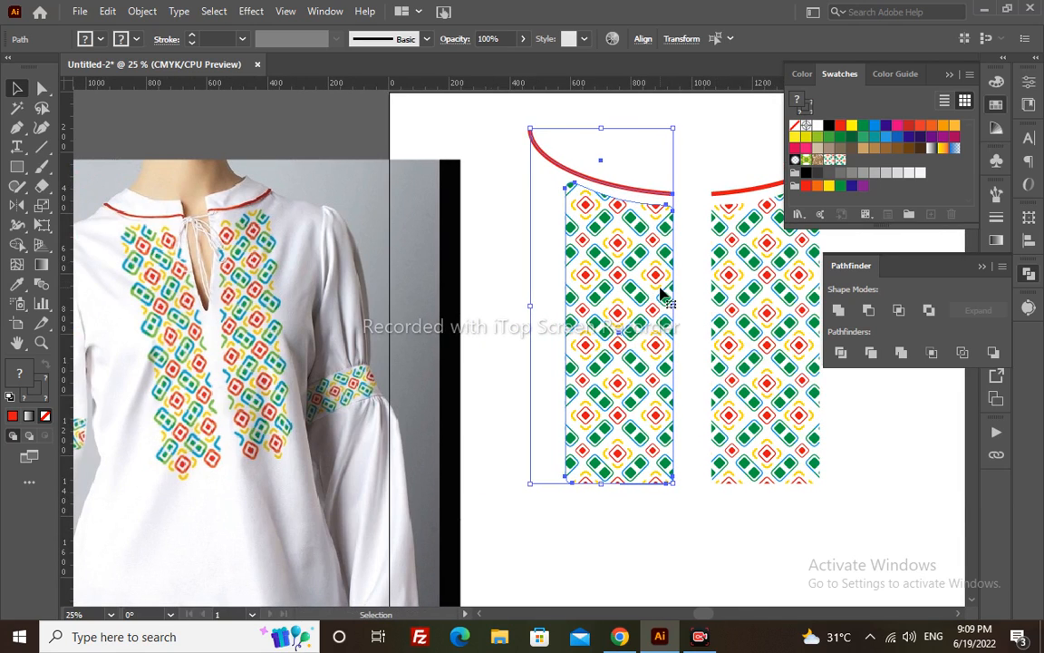
left_click(687, 273)
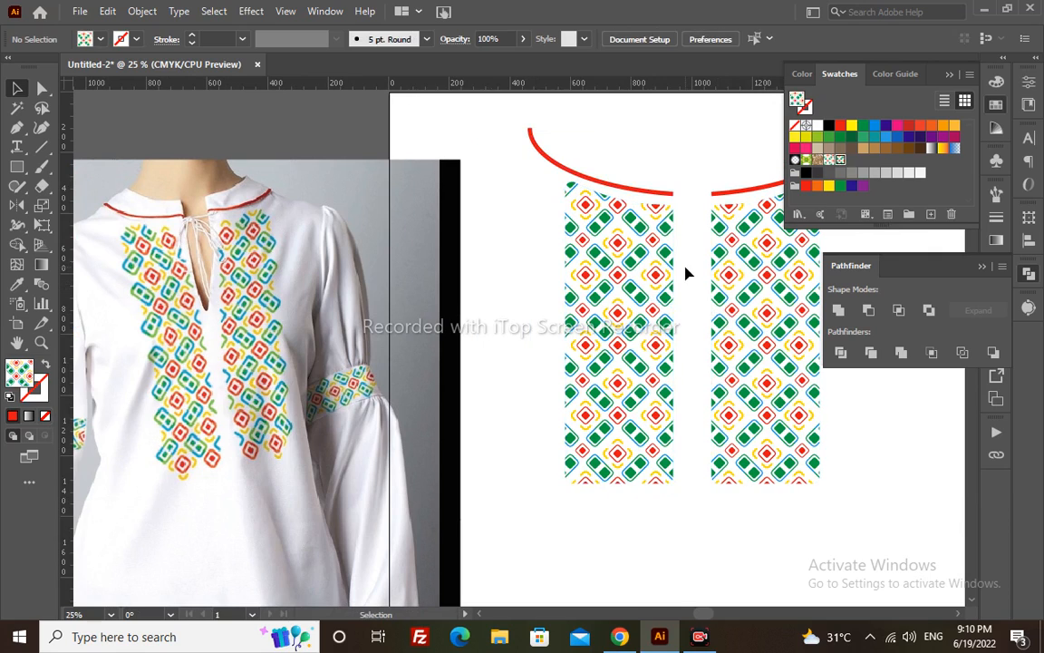
left_click_drag(687, 273, 395, 238)
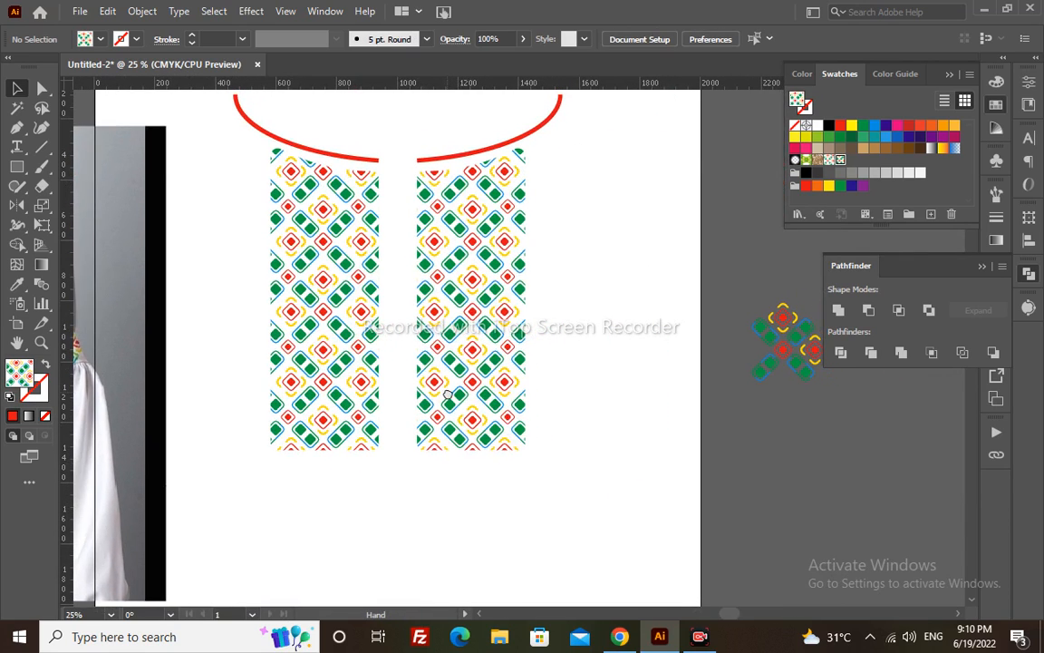
Step: Copy the red diamond with yellow brackets from the source motif group into the gap between the two panels
left_click(800, 328)
double_click(801, 324)
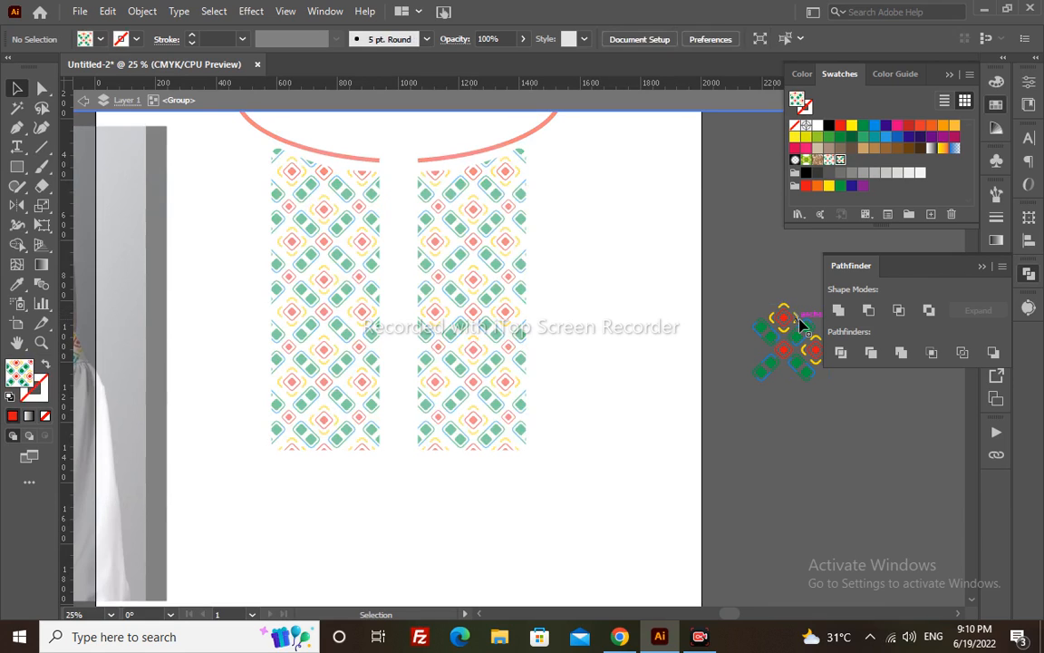
left_click_drag(801, 324, 778, 314)
left_click_drag(378, 289, 396, 249)
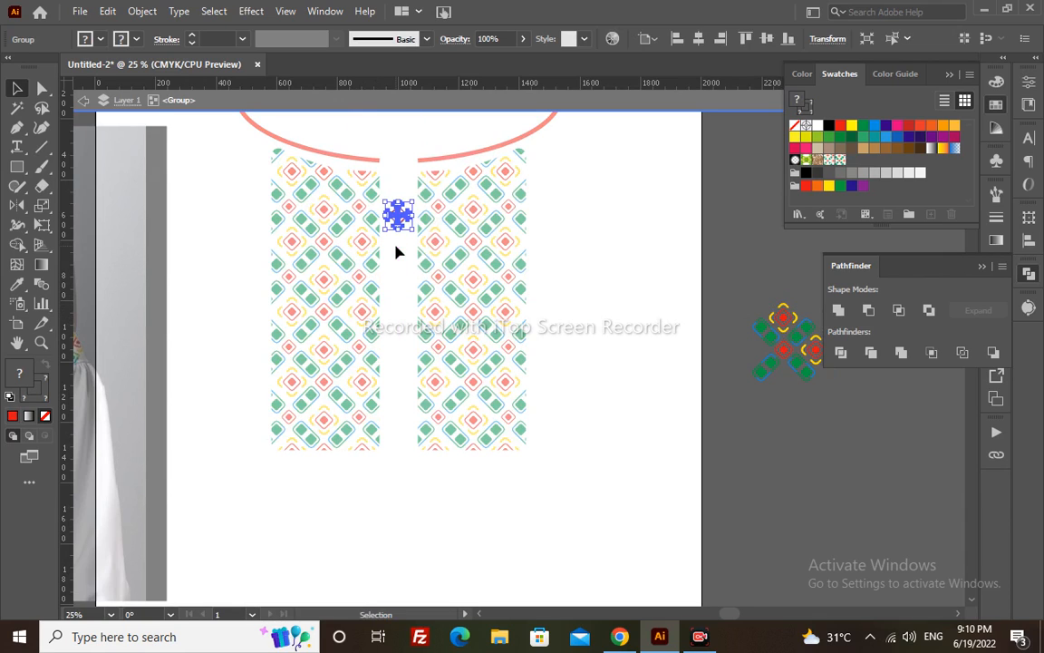
key("z")
left_click_drag(362, 142, 482, 257)
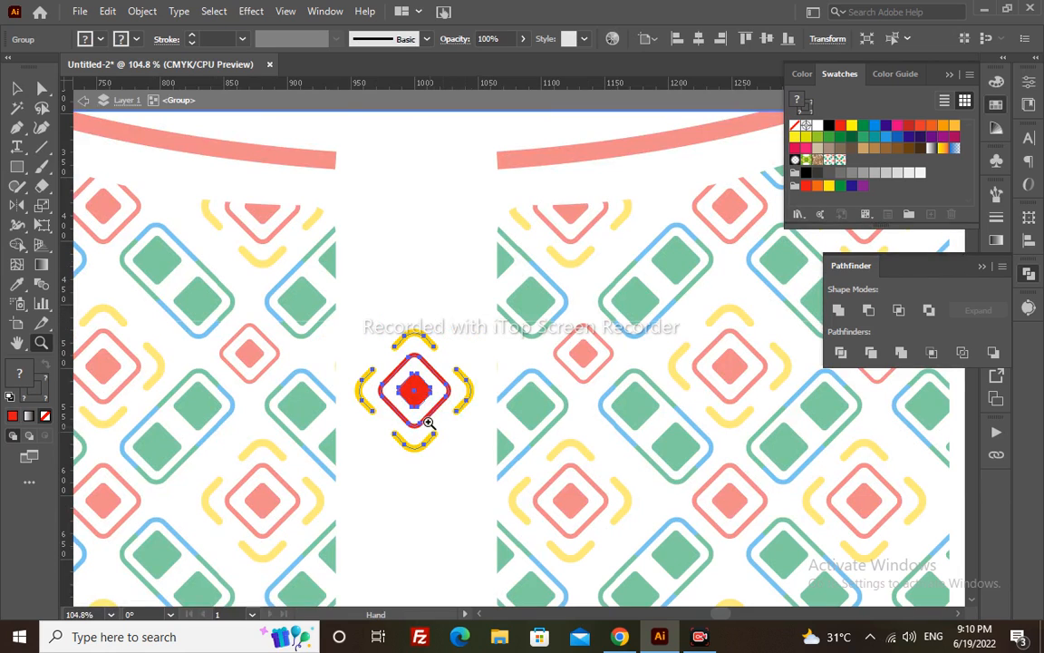
key("v")
left_click_drag(412, 388, 413, 454)
Step: Scale down the red diamond motif placed between the panels
key("z")
left_click(430, 459, "alt")
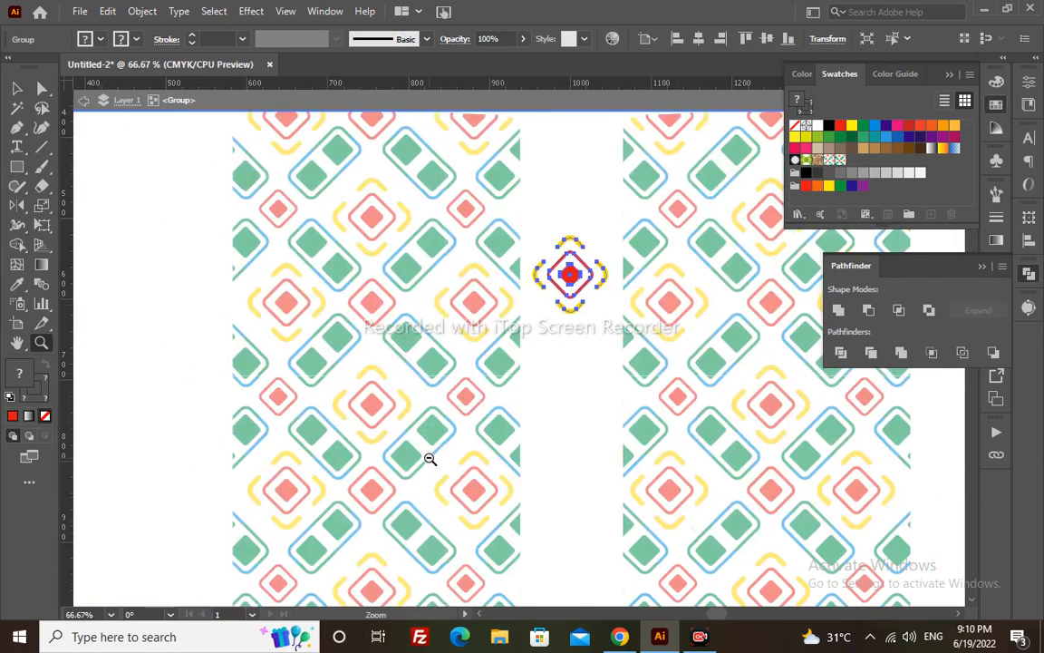
left_click(428, 457, "alt")
left_click(581, 408, "alt")
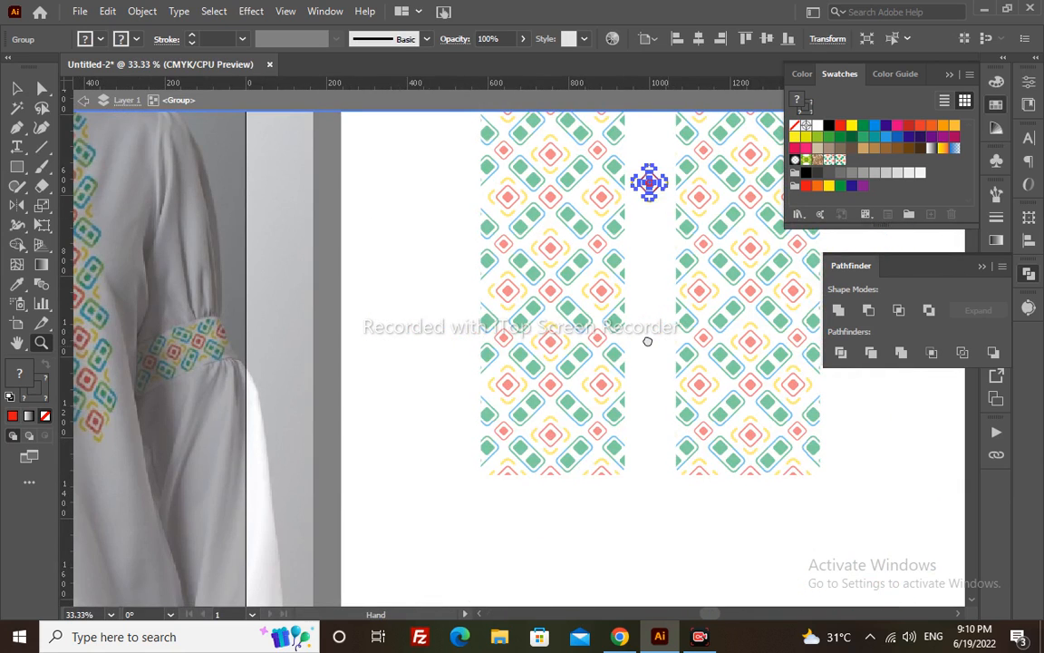
key("s")
key("Return")
key("Return")
key("v")
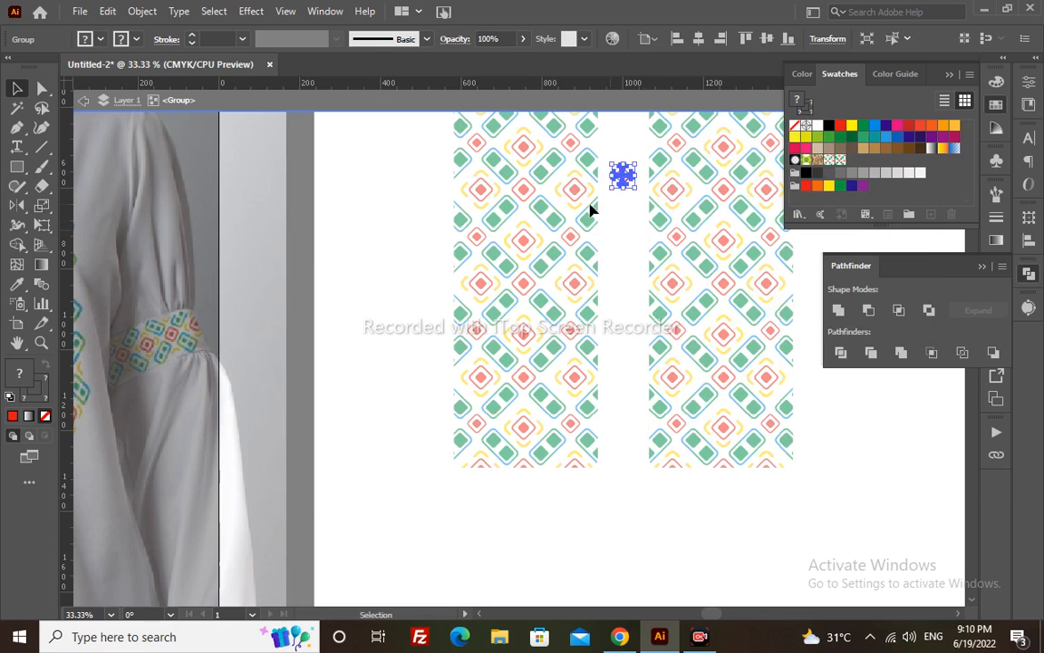
Step: Duplicate the small diamond motif straight down the gap, repeating it into an evenly spaced column of eight
left_click_drag(603, 182, 585, 264)
key("ctrl+d")
key("ctrl+d")
key("ctrl+d")
key("ctrl+d")
key("ctrl+d")
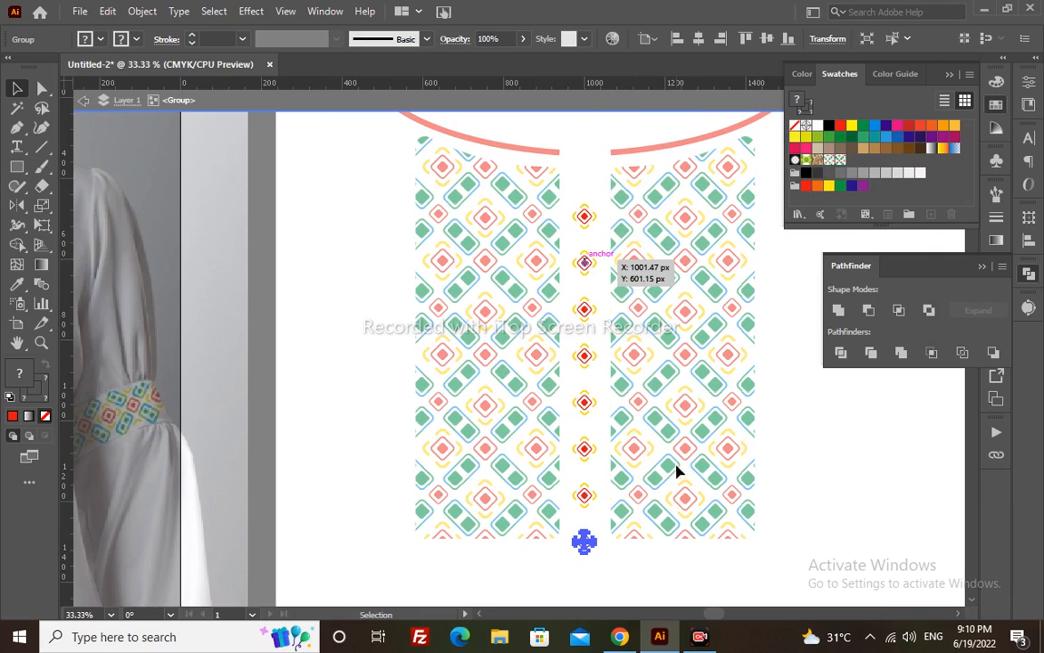
Step: Open the topmost small motif's nested groups, select its right yellow bracket, and exit group isolation
key("ctrl+shift+a")
key("ctrl+space")
left_click_drag(534, 177, 555, 190)
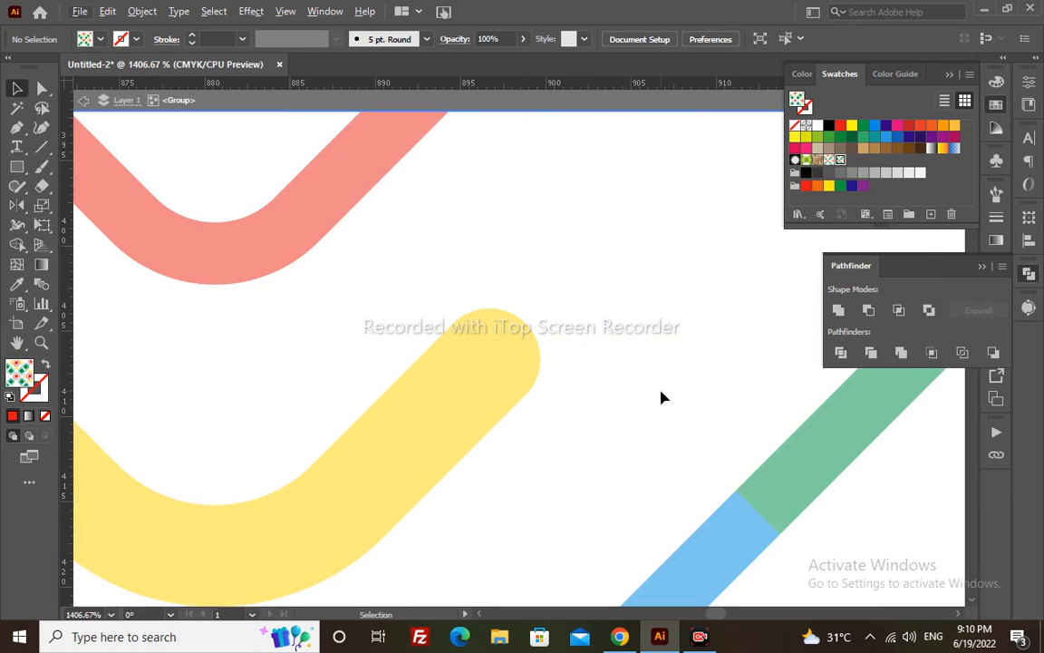
key("ctrl+0")
key("z")
left_click_drag(487, 208, 558, 283)
key("v")
left_click(550, 220)
double_click(550, 220)
left_click(550, 221)
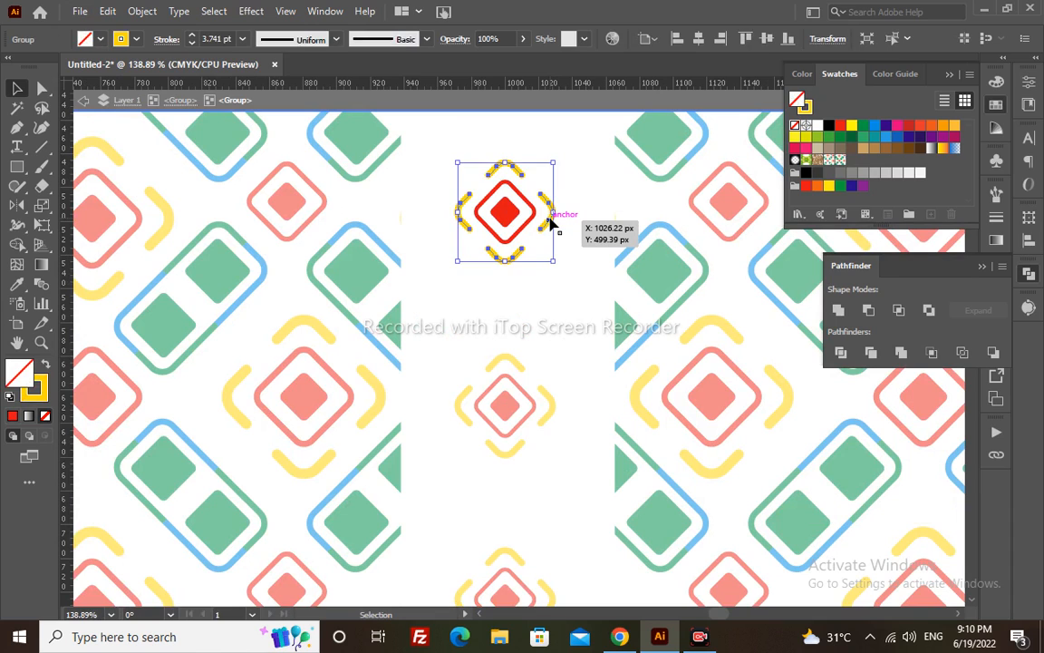
double_click(551, 221)
left_click(548, 211)
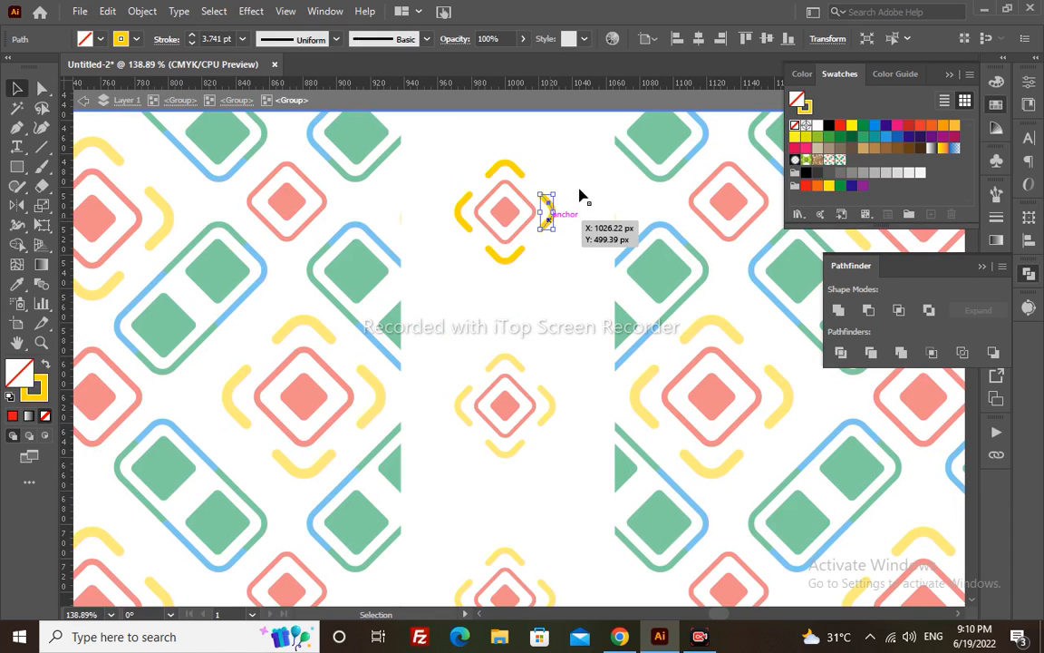
double_click(581, 192)
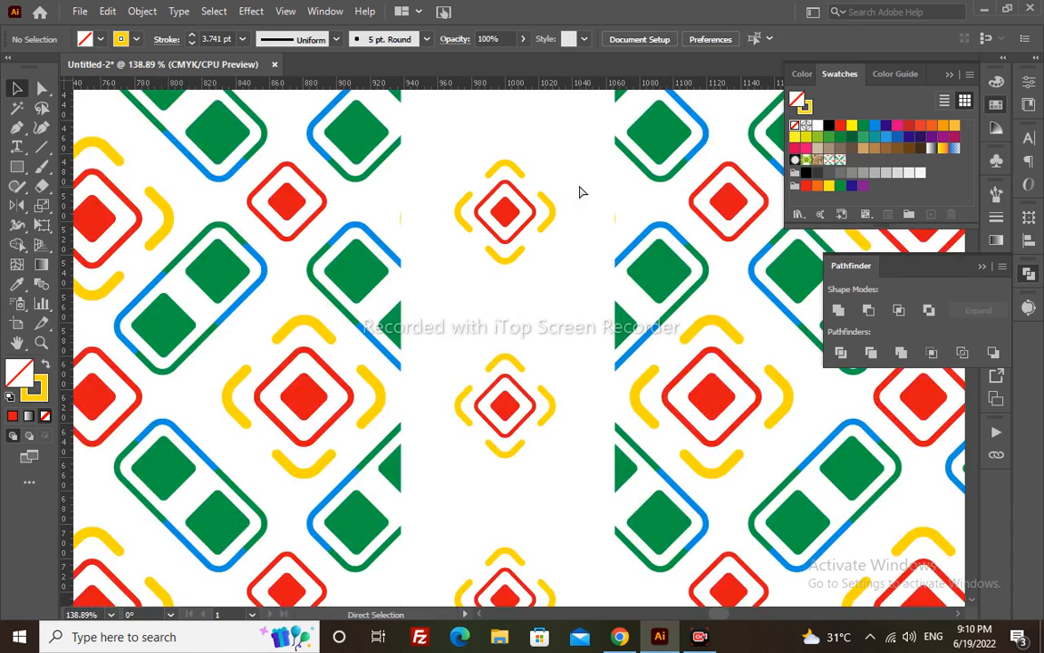
Step: Paste the copied bracket, enlarge it at the right panel's inner edge beside the topmost small motif, and recolour its stroke blue
key("ctrl+v")
mouse_move(528, 327)
left_mouse_down()
mouse_move(555, 305)
mouse_move(541, 364)
mouse_move(626, 216)
left_mouse_up()
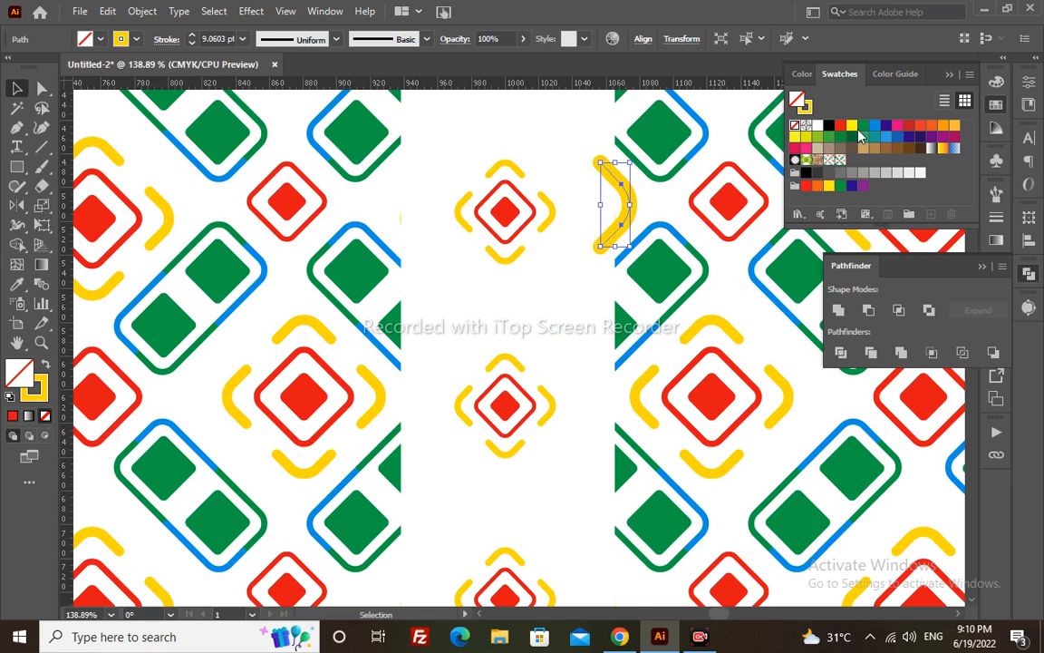
left_click(876, 128)
Step: Set the blue bracket's stroke weight to 7 pt
key("z")
left_click(486, 325, "alt")
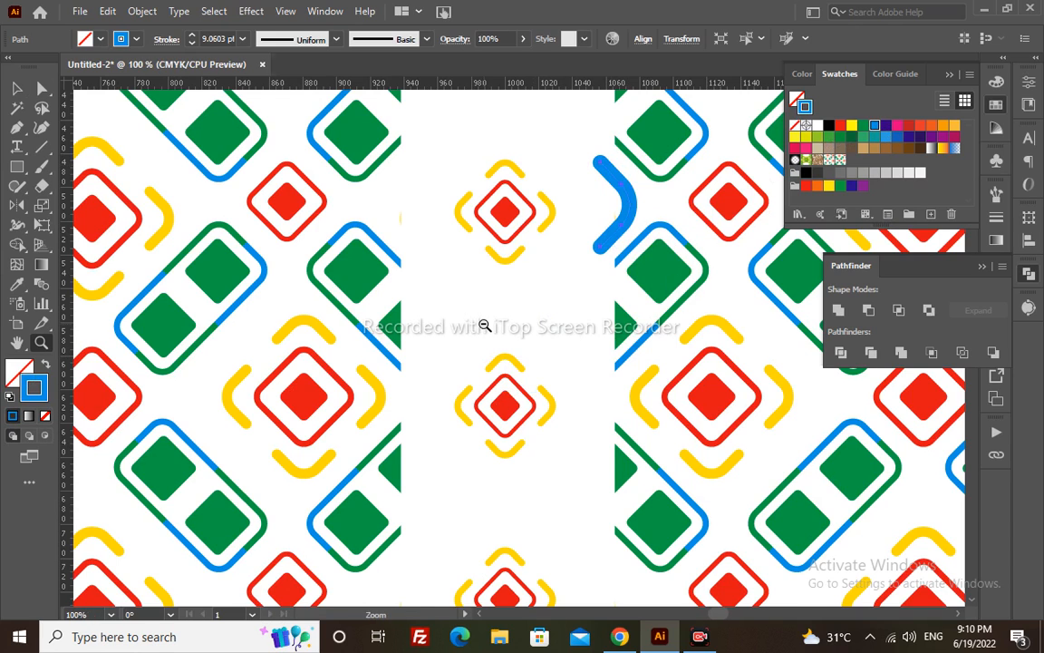
left_click(485, 325, "alt")
key("v")
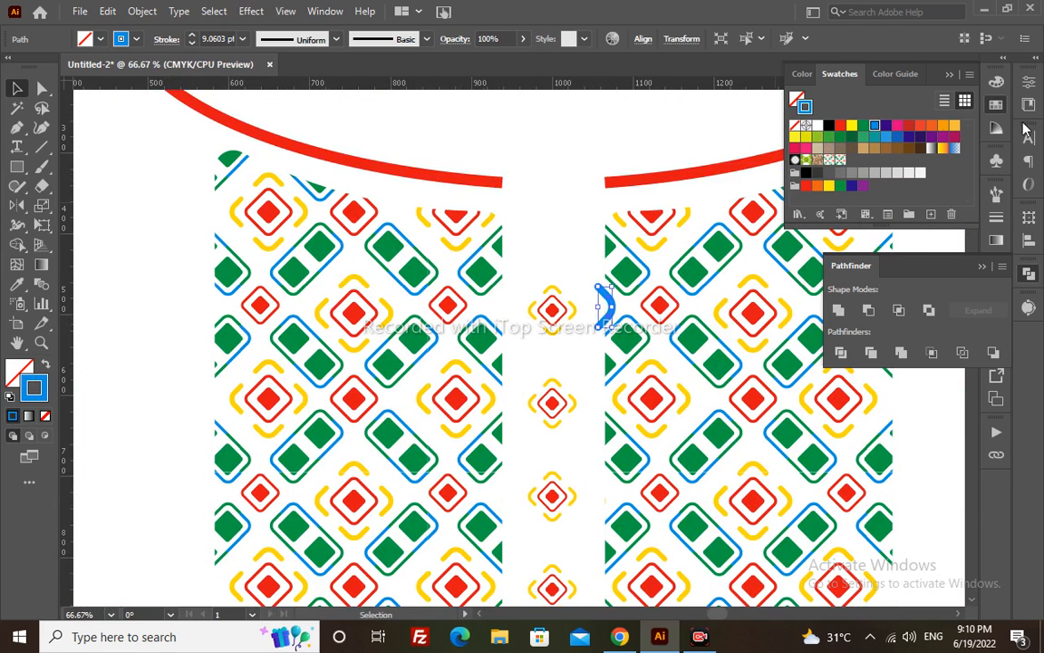
left_click(996, 223)
left_click(995, 220)
left_click(852, 216)
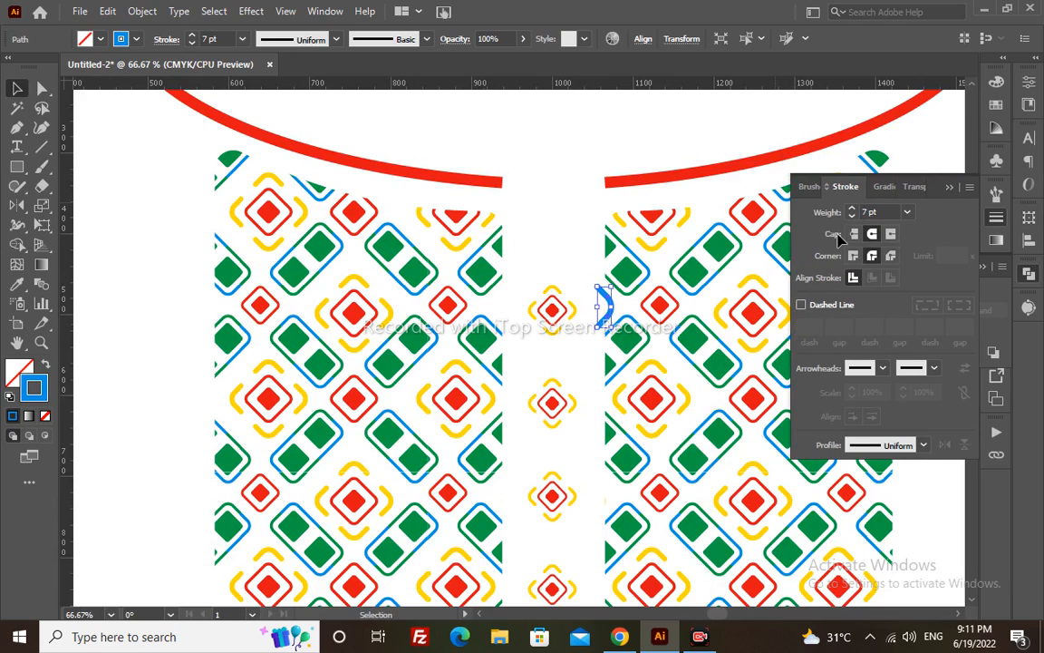
Step: Create a mirrored copy of the blue bracket at the left panel's inner edge, level with the original
left_click(612, 316)
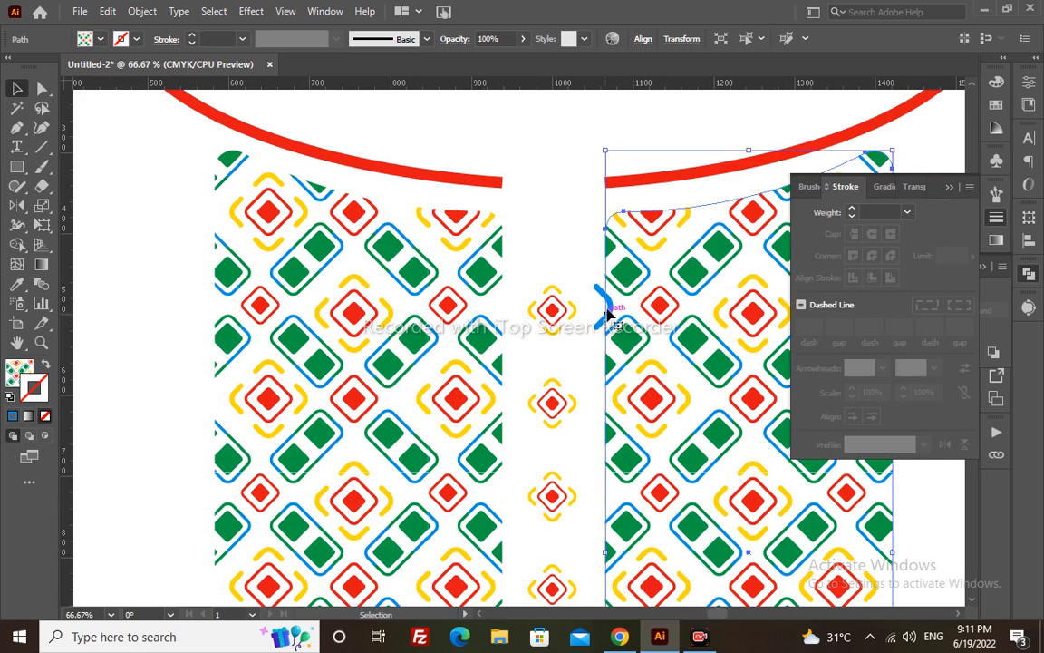
left_click(610, 310)
left_click_drag(607, 302, 533, 319)
key("o")
key("Return")
key("Return")
key("v")
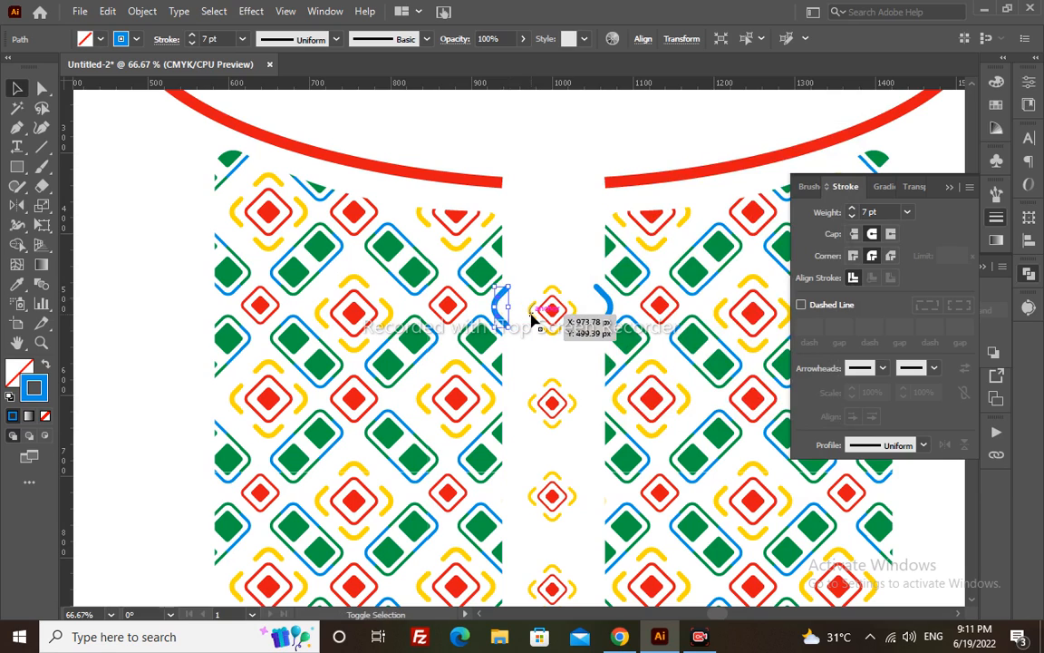
Step: Group the two blue brackets flanking the topmost small motif
left_click(606, 297, "shift")
key("ctrl+g")
left_click(606, 301)
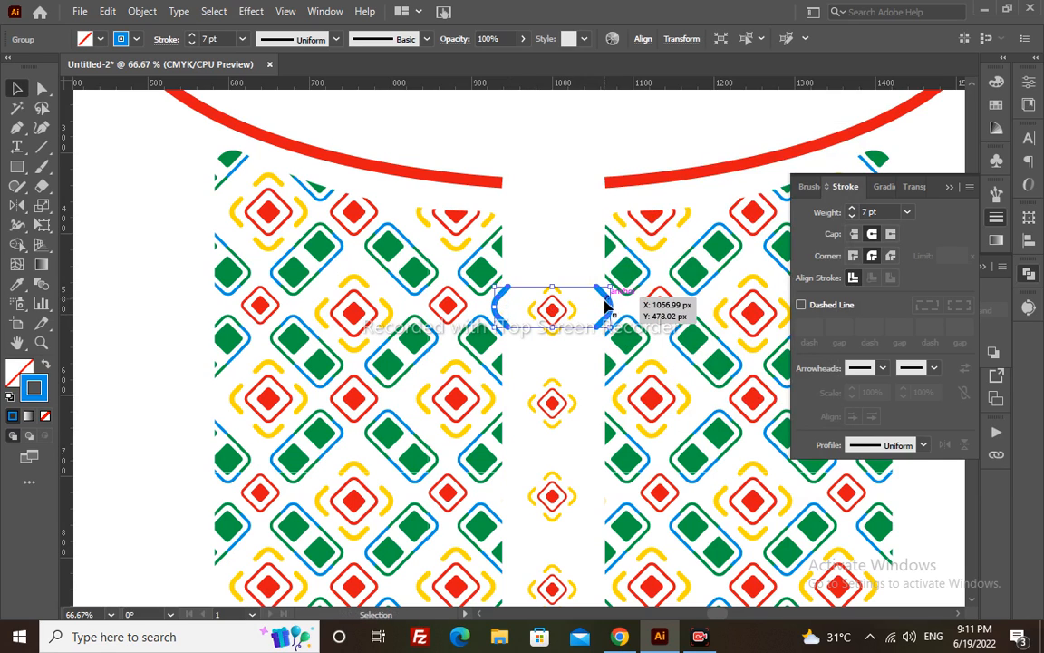
Step: Duplicate the blue bracket pair straight down the gap, repeating it beside every second small motif
left_click(550, 308)
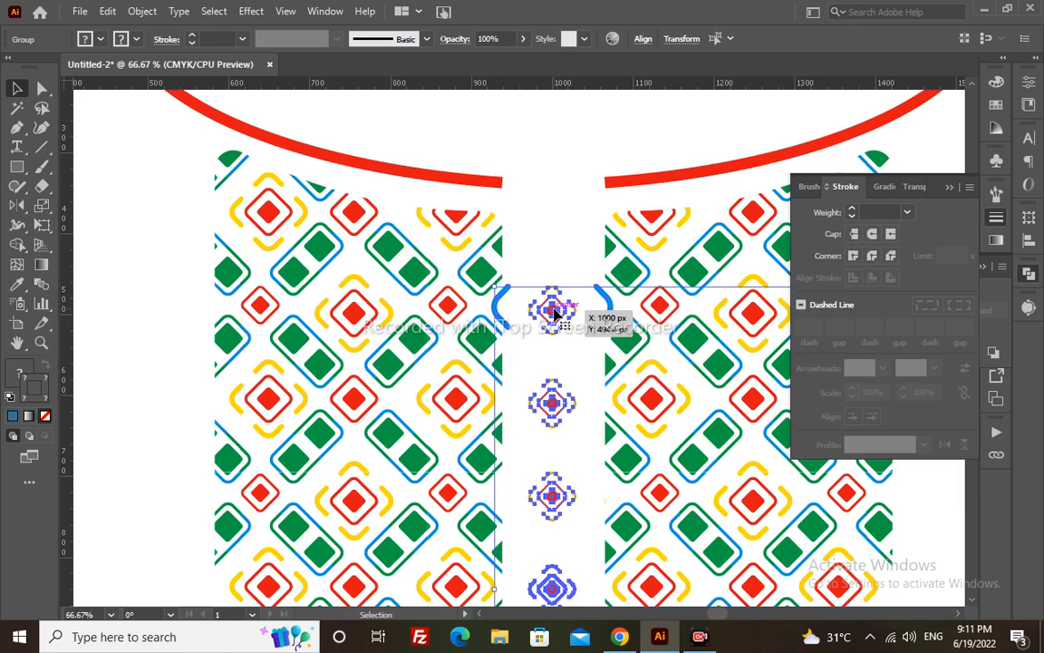
left_click_drag(552, 308, 438, 299)
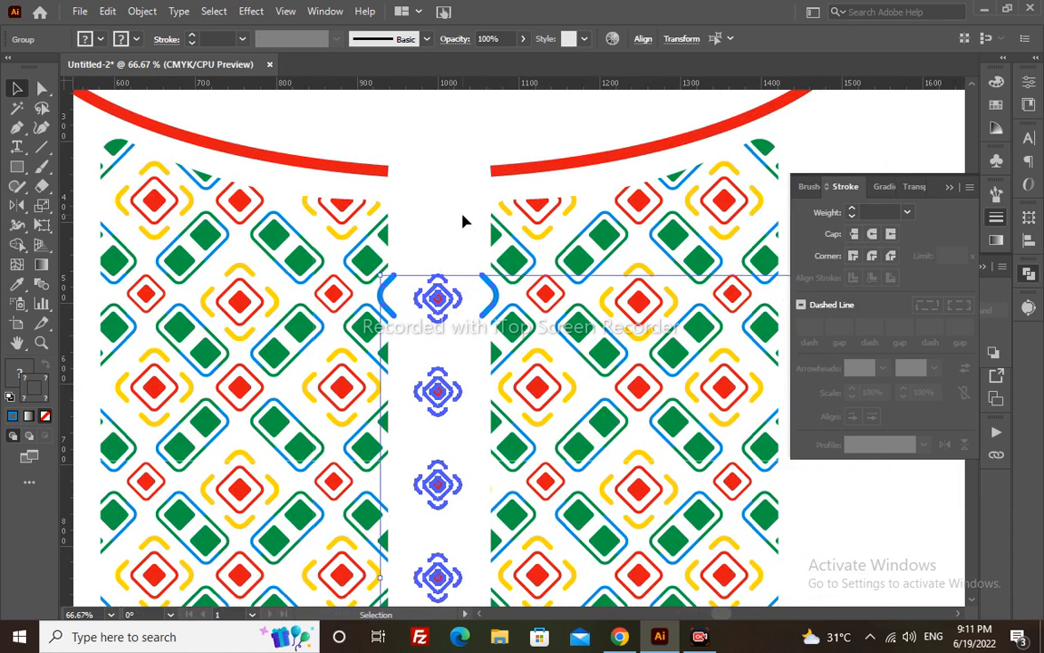
left_click(462, 221)
left_click(493, 303)
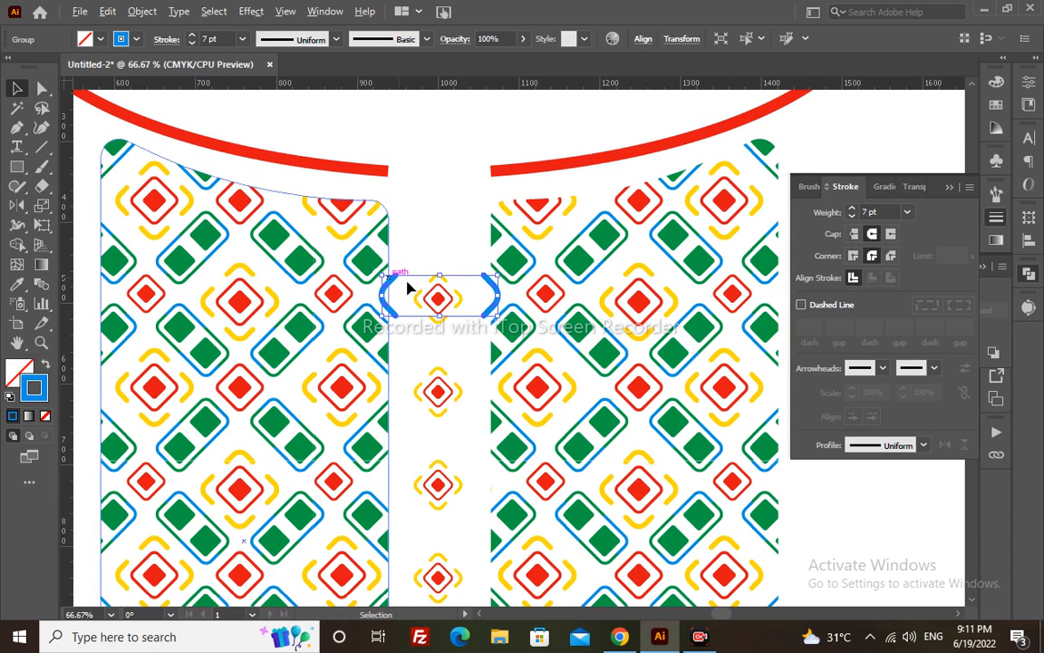
left_click_drag(399, 295, 433, 475)
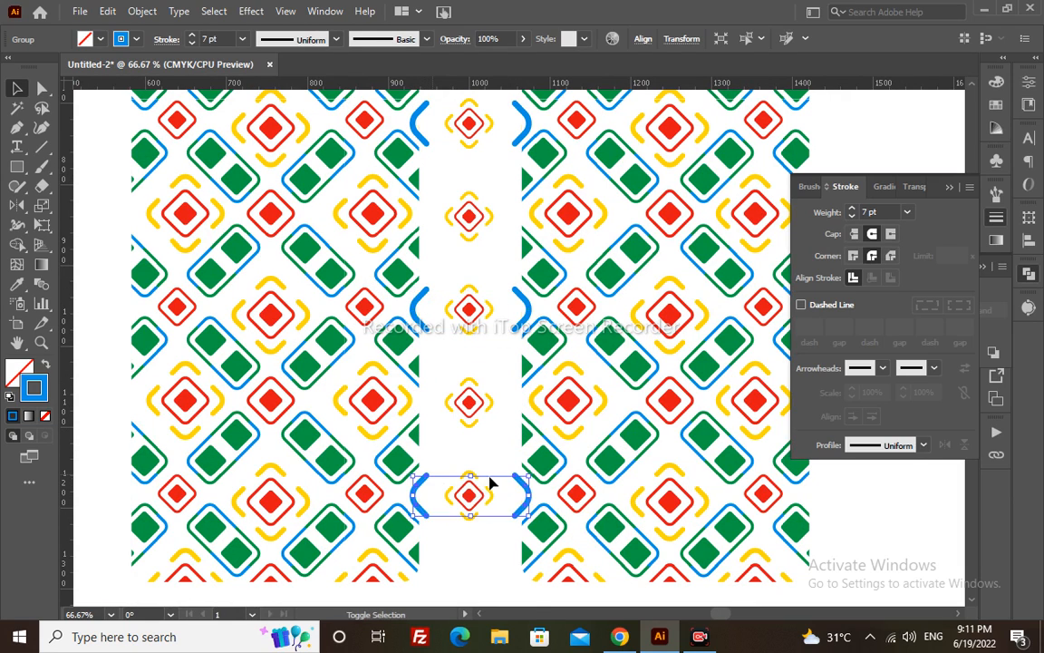
key("z")
left_click(530, 409, "alt")
left_click(531, 408, "alt")
left_click(532, 405, "alt")
left_click_drag(595, 319, 646, 431)
key("v")
left_click(671, 298)
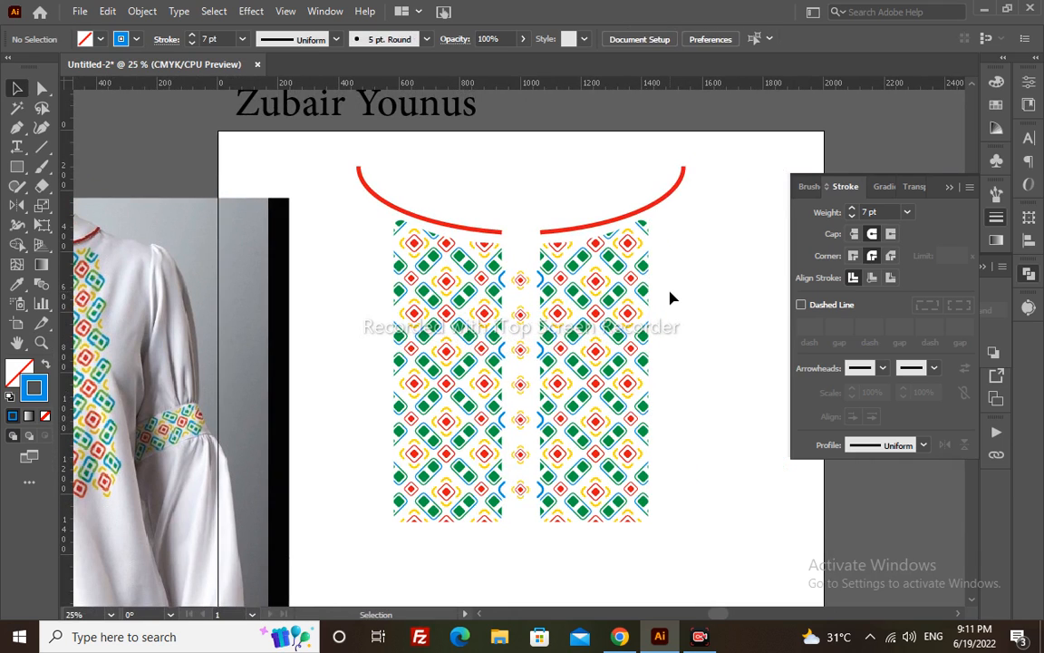
Step: Paste another yellow bracket at the right panel's upper outer edge, enlarge it and flip it to open outward
key("z")
left_click_drag(618, 209, 700, 341)
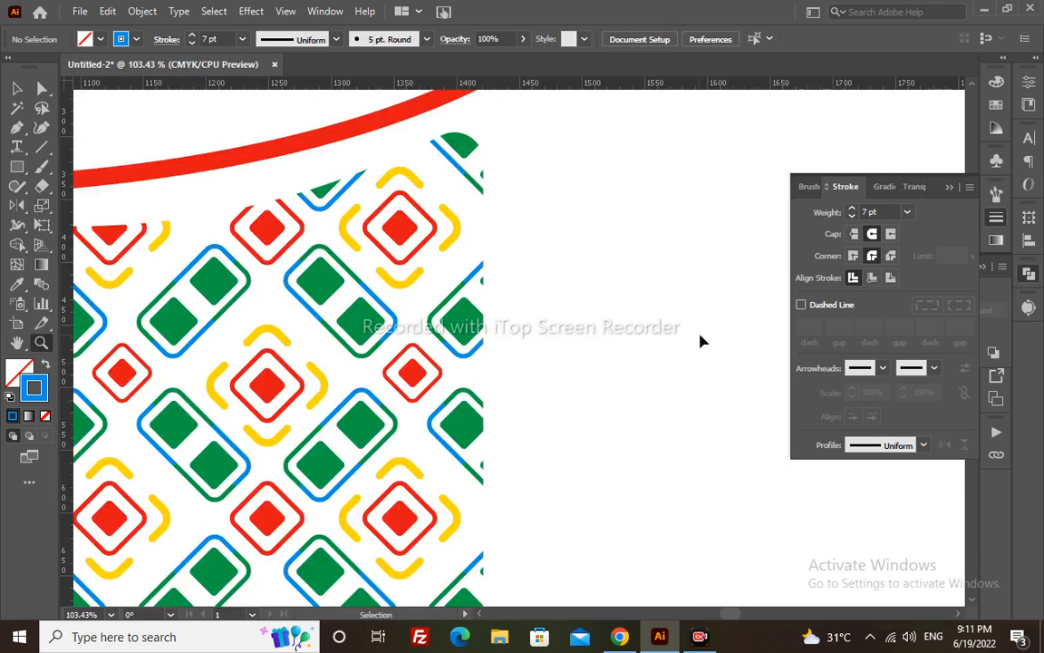
key("ctrl+v")
key("v")
left_click(518, 349)
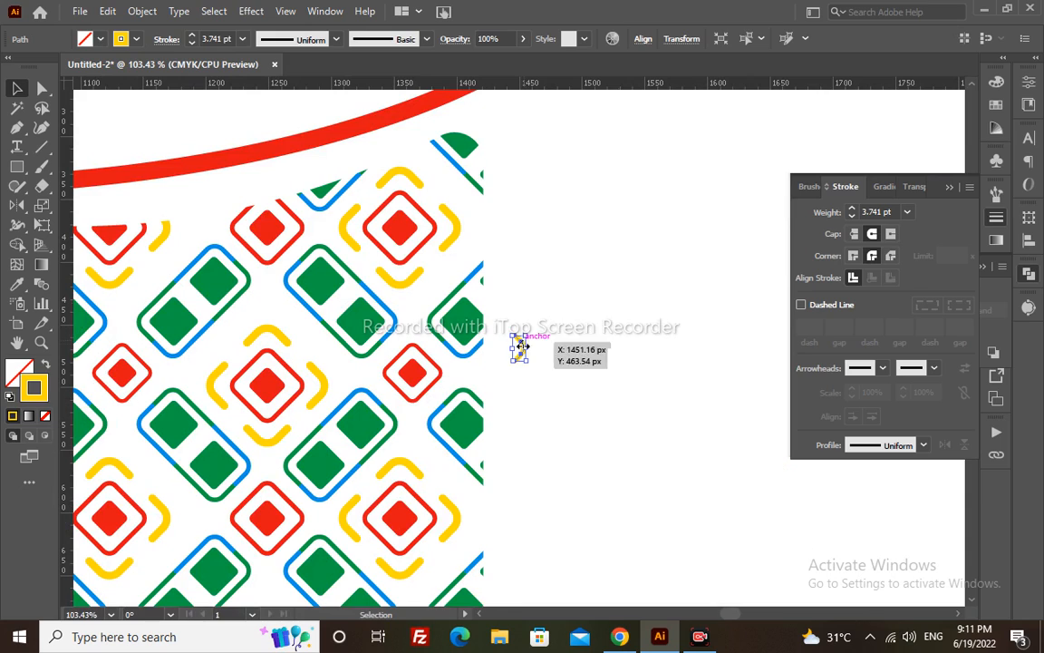
left_click_drag(520, 347, 500, 223)
key("e")
mouse_move(565, 203)
left_mouse_down()
mouse_move(536, 303)
mouse_move(497, 265)
mouse_move(458, 252)
mouse_move(521, 229)
mouse_move(497, 226)
mouse_move(504, 232)
left_mouse_up()
key("v")
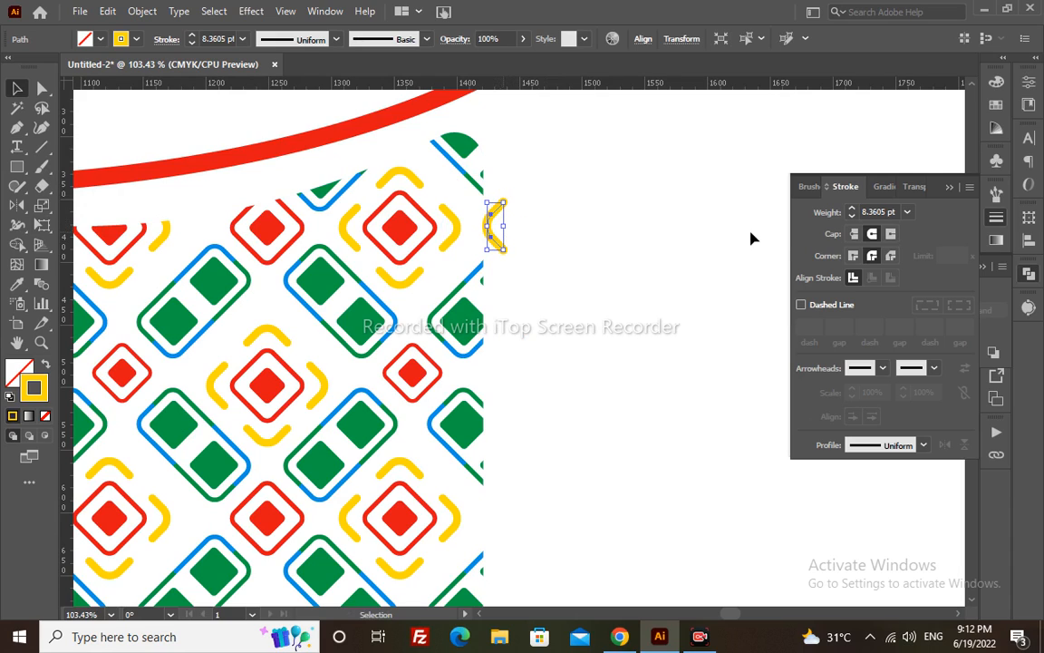
Step: Set the yellow bracket's stroke weight to 6 pt and align it on the outer edge beside the uppermost small red diamond
left_click(852, 216)
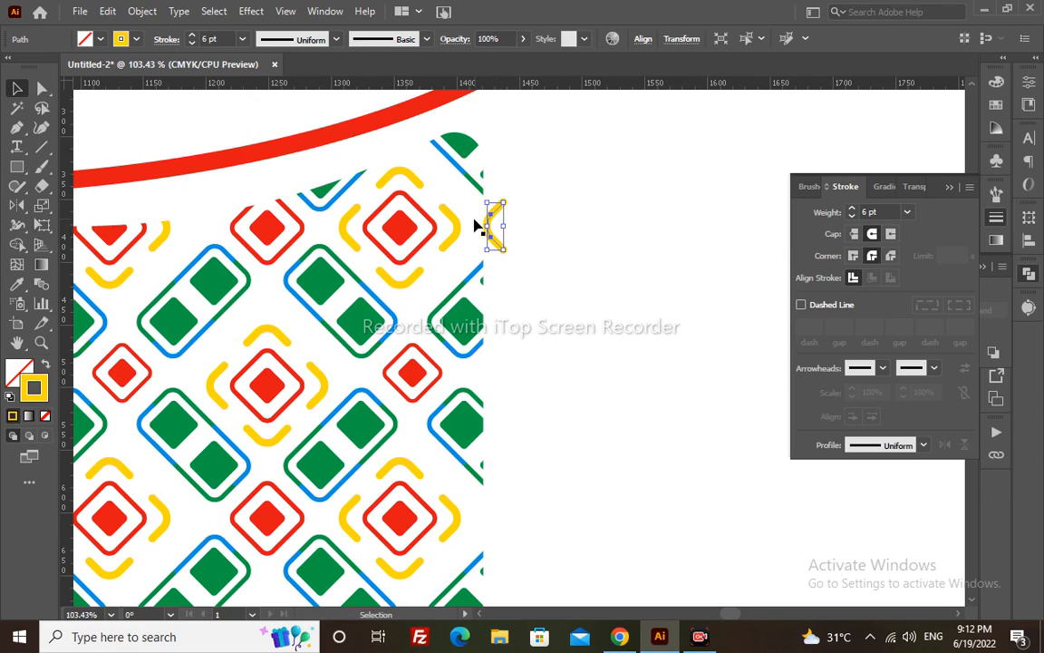
left_click_drag(478, 227, 494, 371)
key("Left")
key("Left")
key("Left")
key("Left")
key("Left")
key("Left")
key("Right")
key("Right")
key("Right")
left_click(515, 409)
Step: Duplicate the yellow bracket down the right panel's outer edge, placing one copy beside each lower small red diamond
key("space")
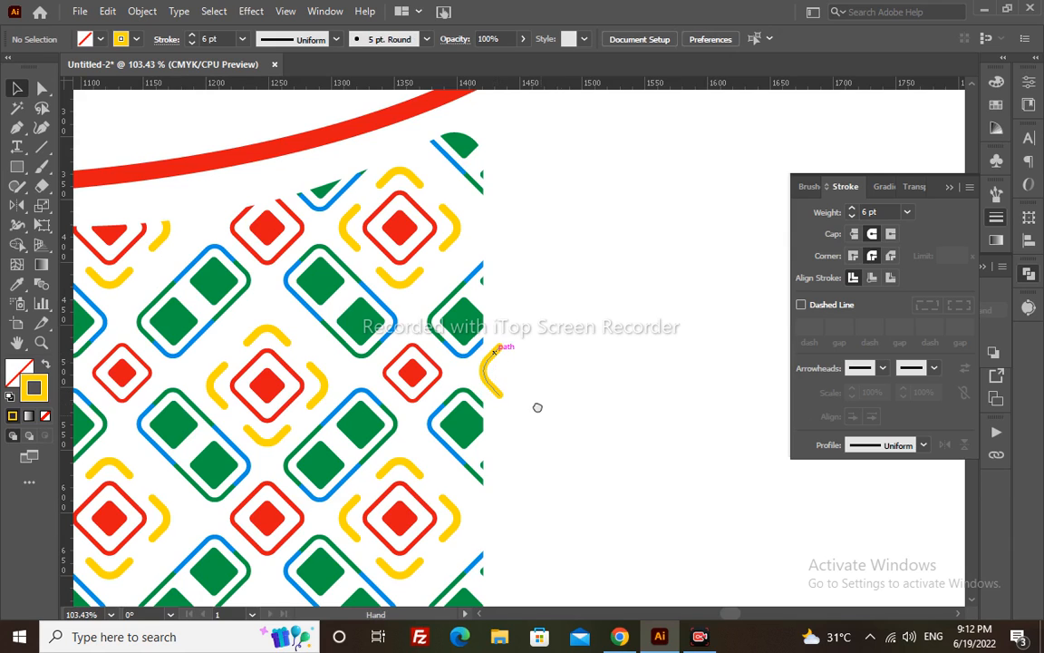
left_click_drag(540, 414, 516, 270)
left_click_drag(467, 224, 474, 505)
key("space")
left_click_drag(552, 517, 607, 233)
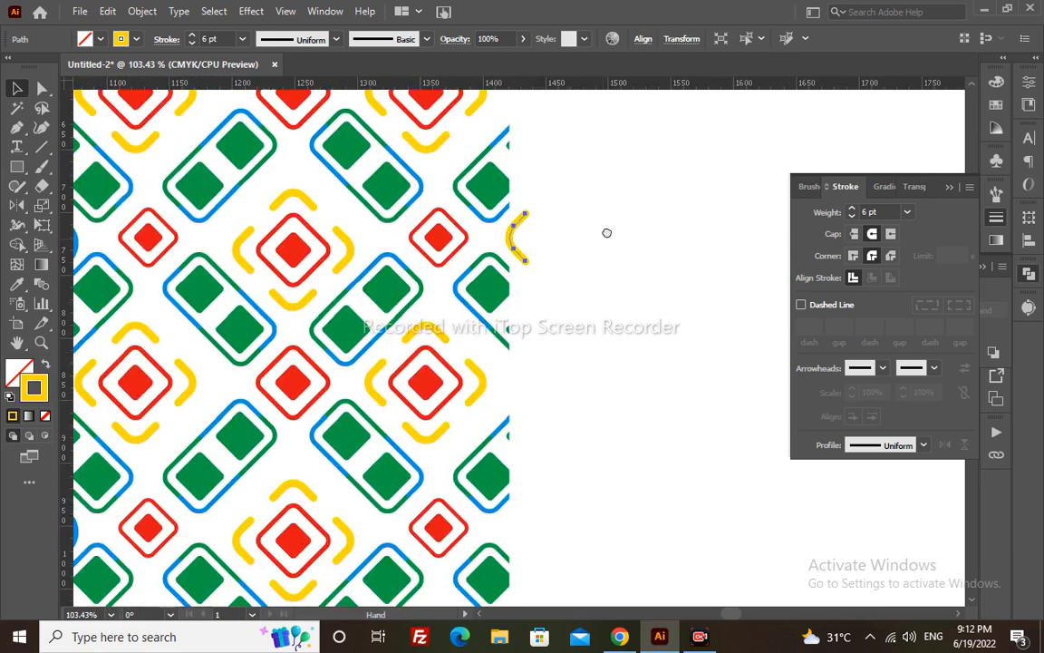
left_click_drag(523, 216, 541, 515)
left_click_drag(592, 553, 603, 319)
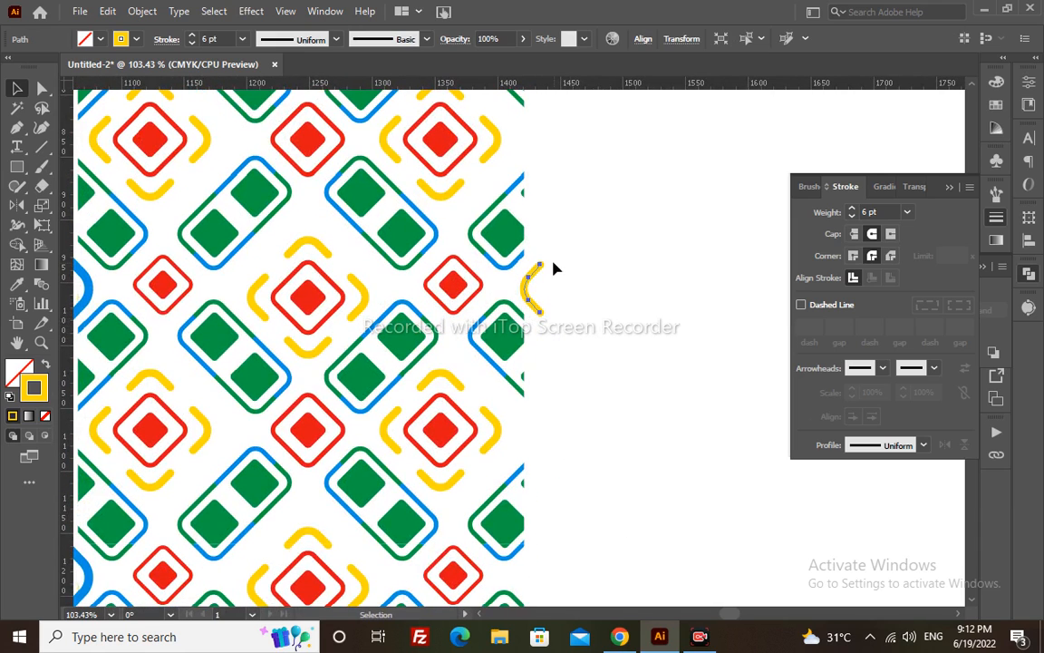
left_click_drag(534, 309, 580, 246)
left_click_drag(580, 197, 578, 562)
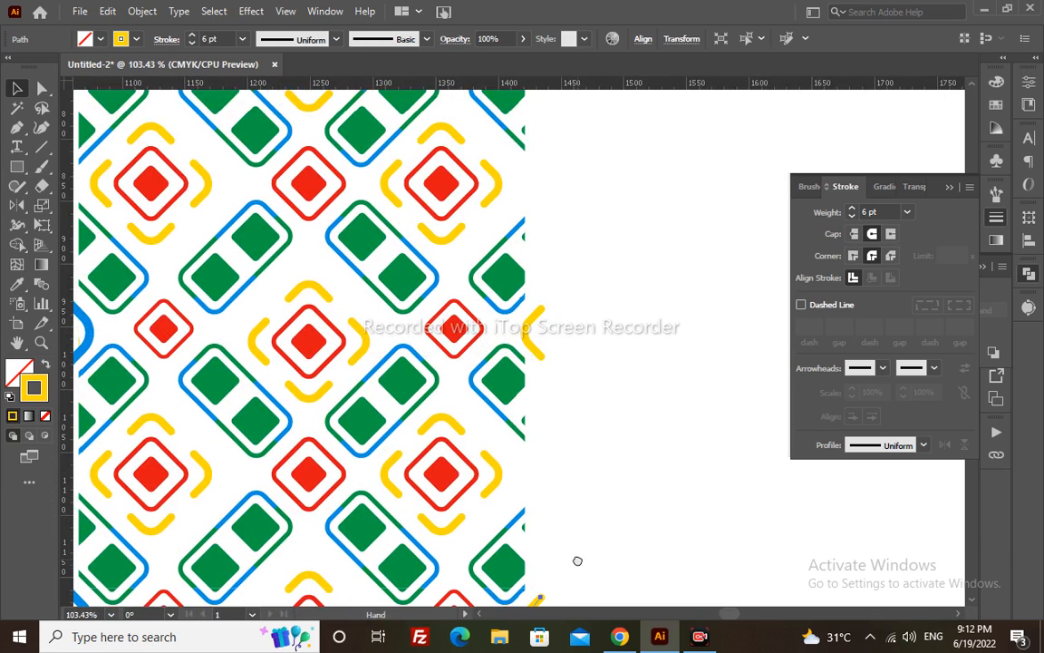
Step: Delete the left pattern-filled panel
key("z")
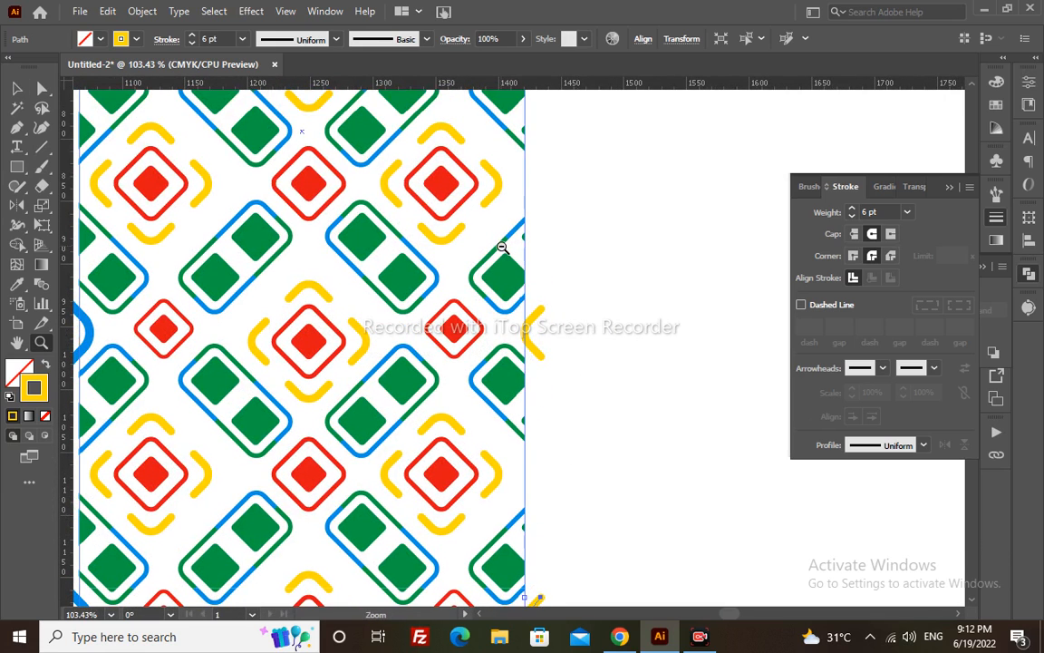
left_click(503, 248, "alt")
left_click(503, 247, "alt")
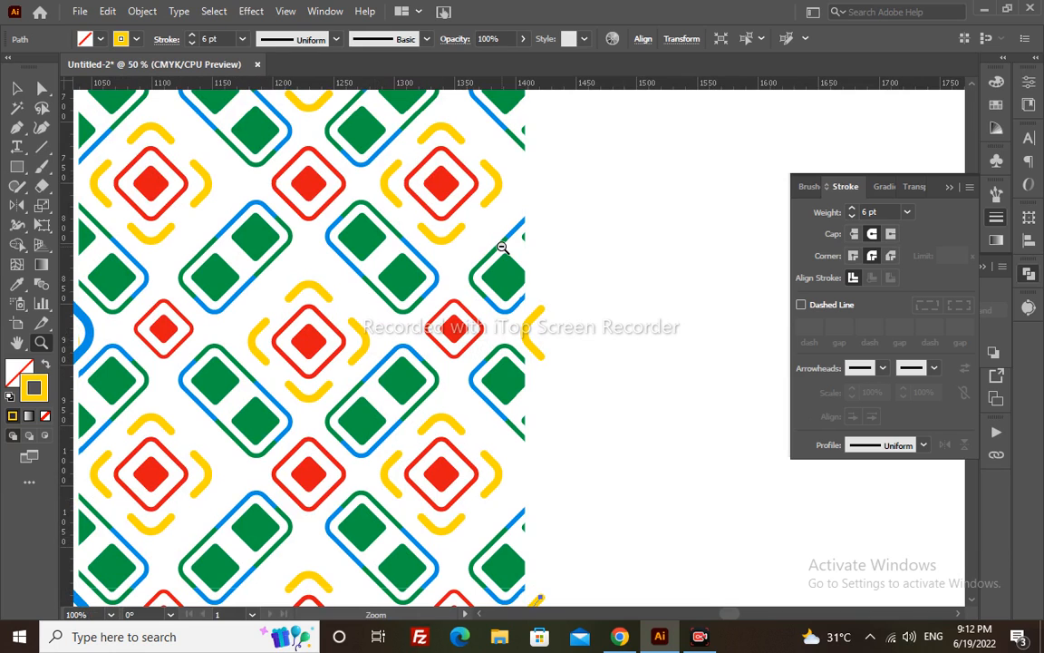
left_click(503, 247, "alt")
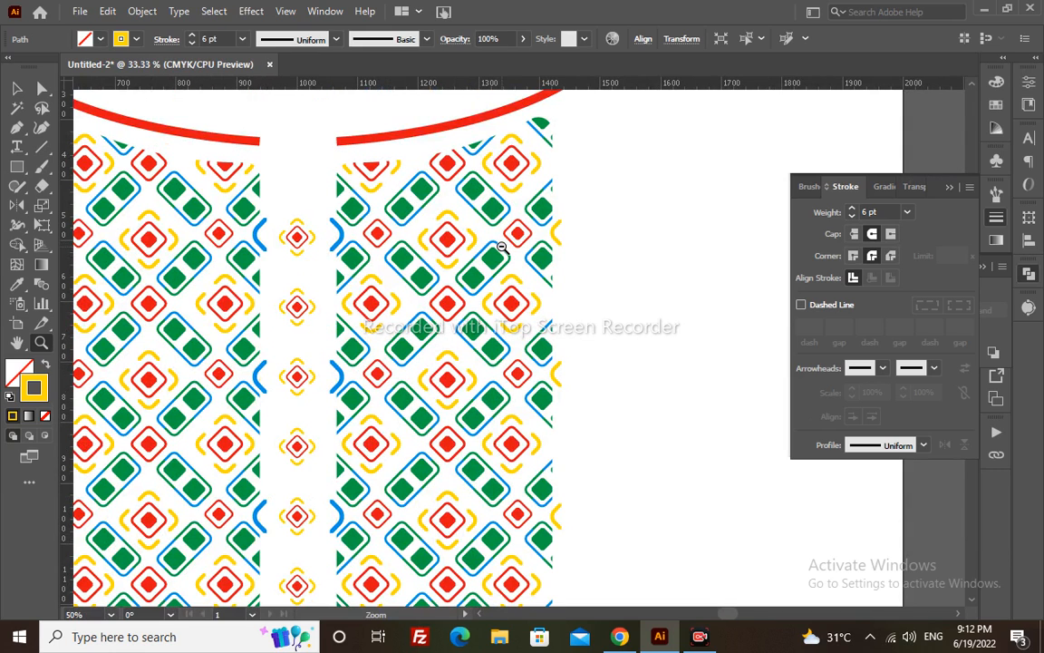
left_click(502, 248, "alt")
left_click(459, 436, "alt")
left_click_drag(459, 436, 546, 406)
key("v")
left_click(505, 253)
key("Delete")
Step: Delete the column of blue brackets left over from the removed left panel
key("a")
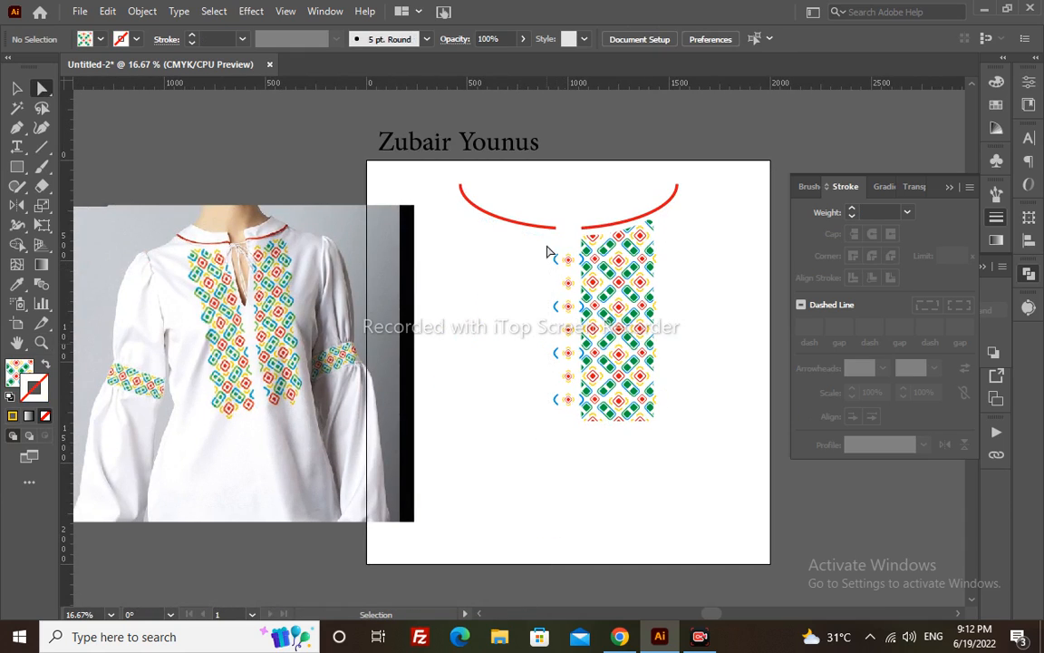
left_click_drag(544, 246, 562, 434)
key("Delete")
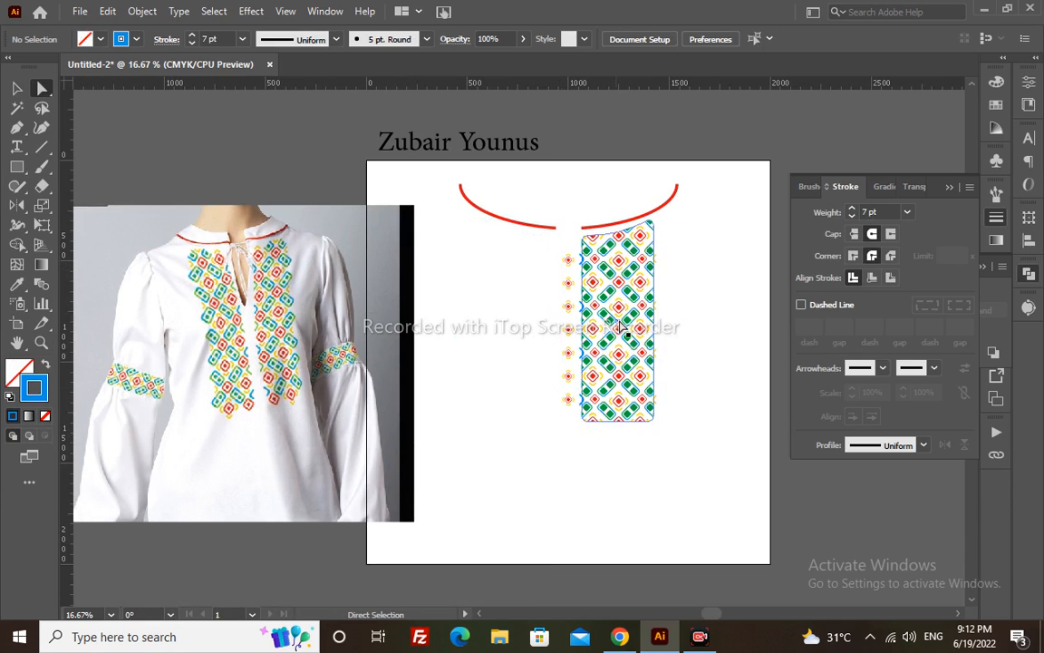
Step: Examine the right panel's upper part and its edge brackets up close, comparing them with the whole design
key("z")
left_click_drag(579, 180, 703, 450)
key("space")
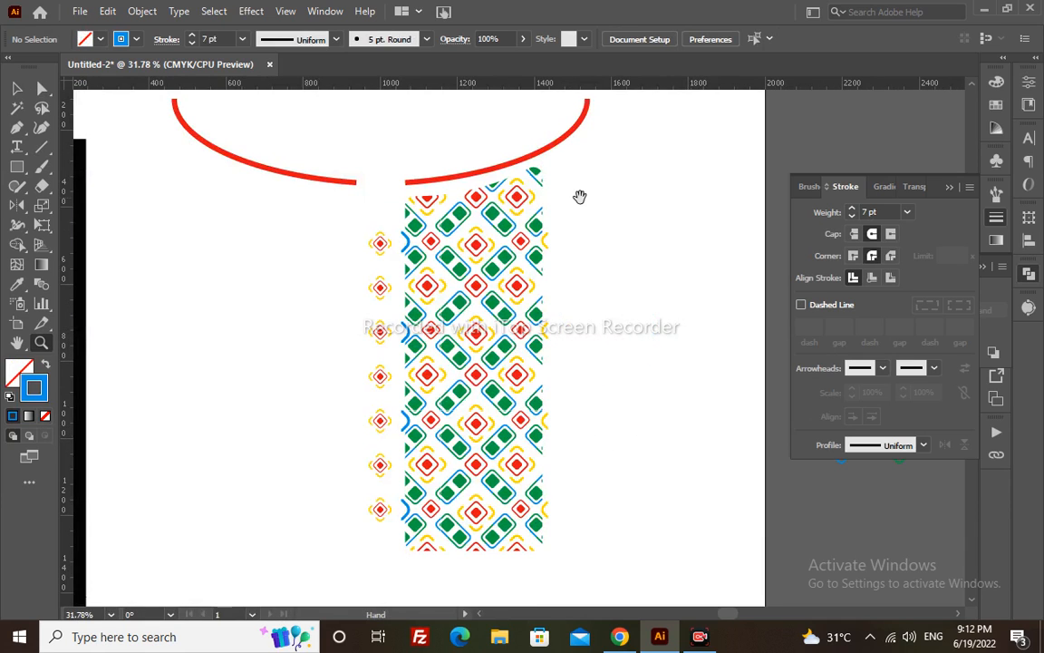
left_click_drag(506, 180, 613, 354)
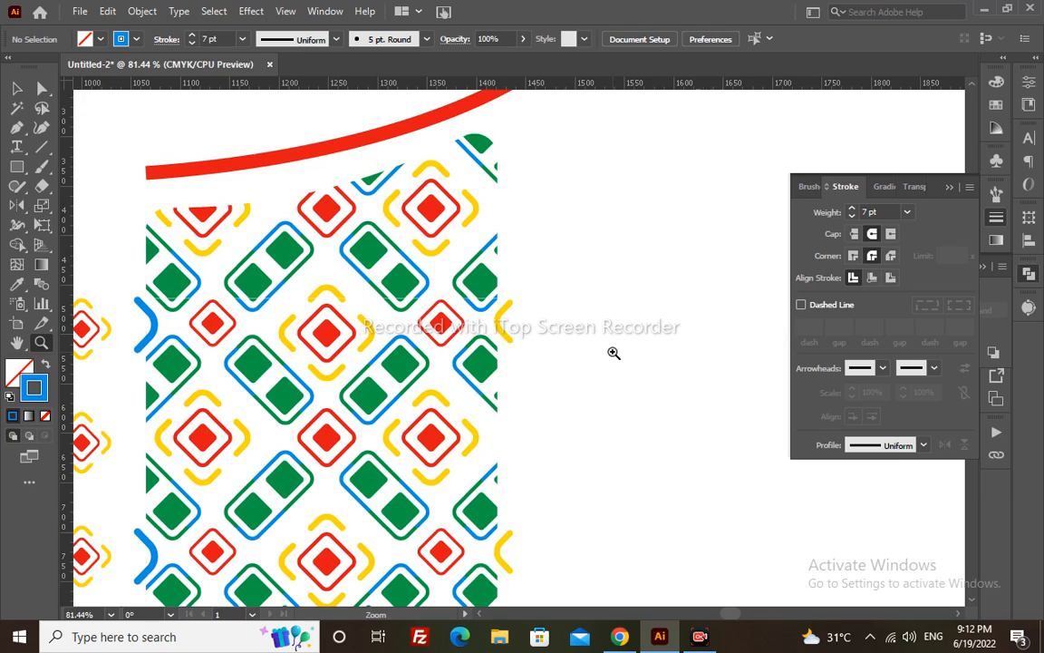
key("v")
key("z")
left_click(574, 318, "alt")
left_click(575, 319, "alt")
left_click(575, 319, "alt")
left_click(592, 389, "alt")
left_click(591, 392, "alt")
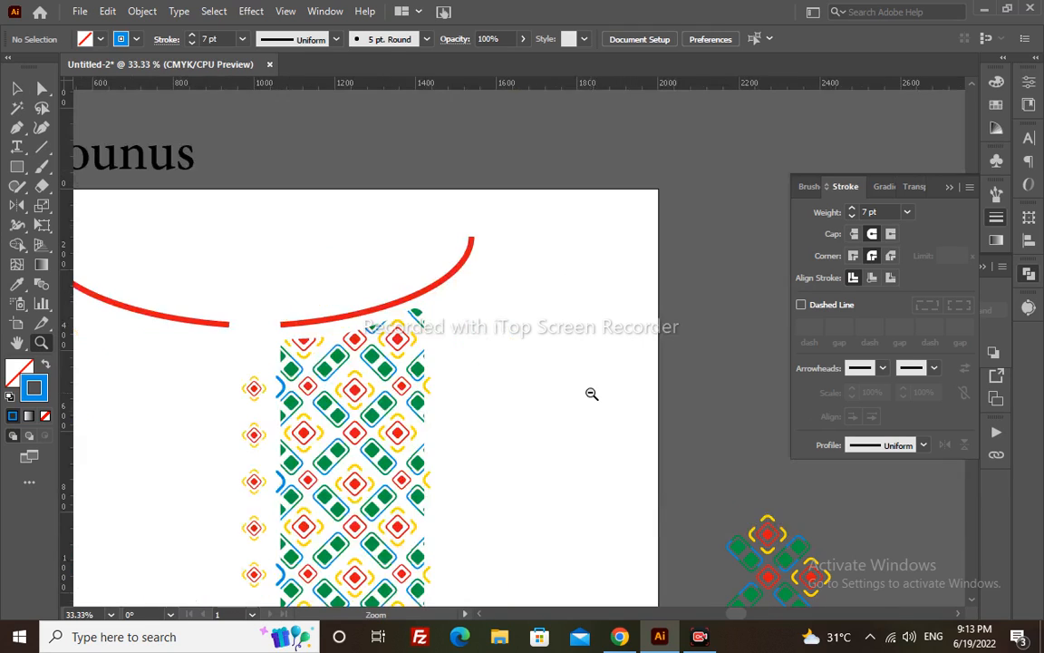
Step: Group the right panel with its edge brackets and neckline curve, and delete the left neckline curve
left_click_drag(523, 416, 552, 352)
key("v")
left_click_drag(506, 479, 395, 237)
key("ctrl+g")
left_click_drag(350, 207, 326, 263)
key("Delete")
Step: Copy the grouped right half to the left of the motif column and reflect it horizontally
left_click_drag(481, 303, 343, 285)
key("ctrl+g")
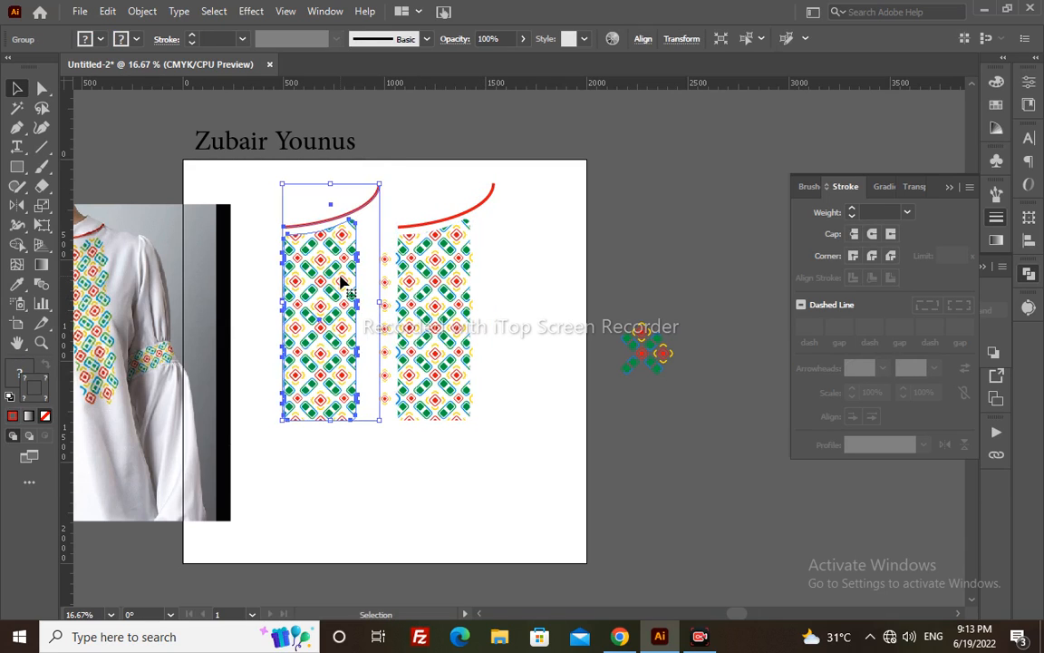
key("o")
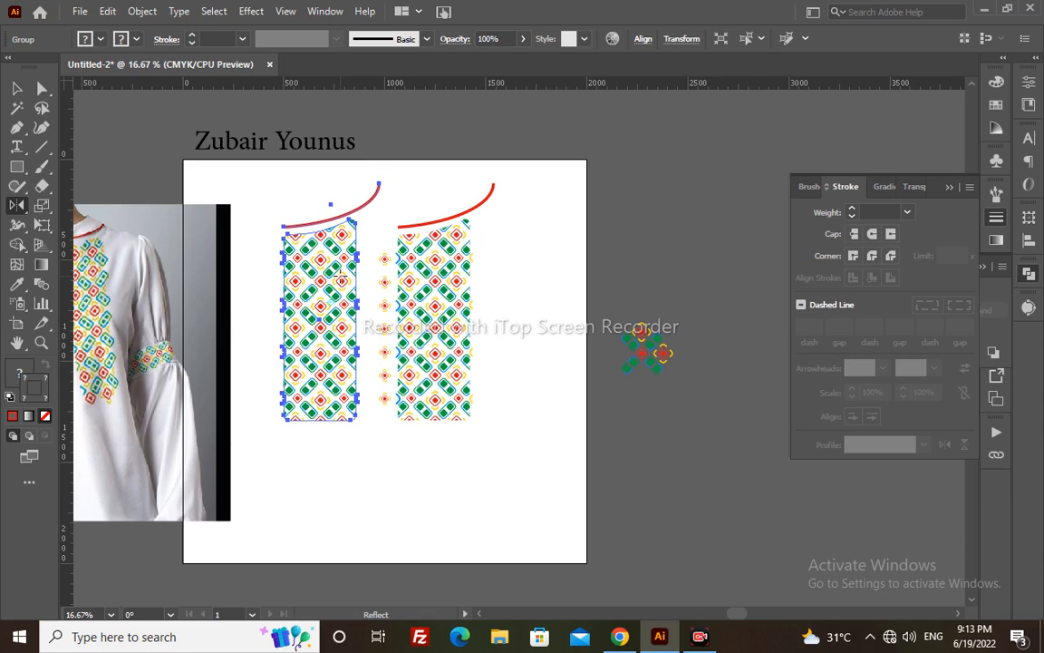
left_click(341, 275, "shift")
key("v")
Step: Nudge the mirrored left half sideways to even out the gap around the central motif column
key("shift+Left")
key("shift+Left")
key("shift+Left")
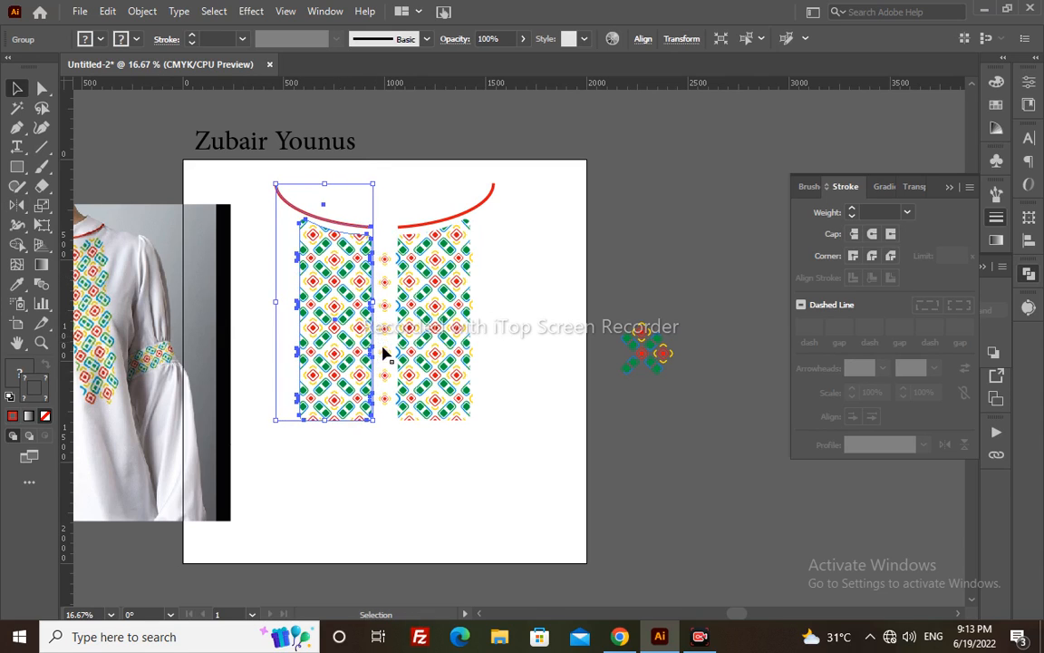
key("shift+Right")
key("shift+Right")
key("shift+Right")
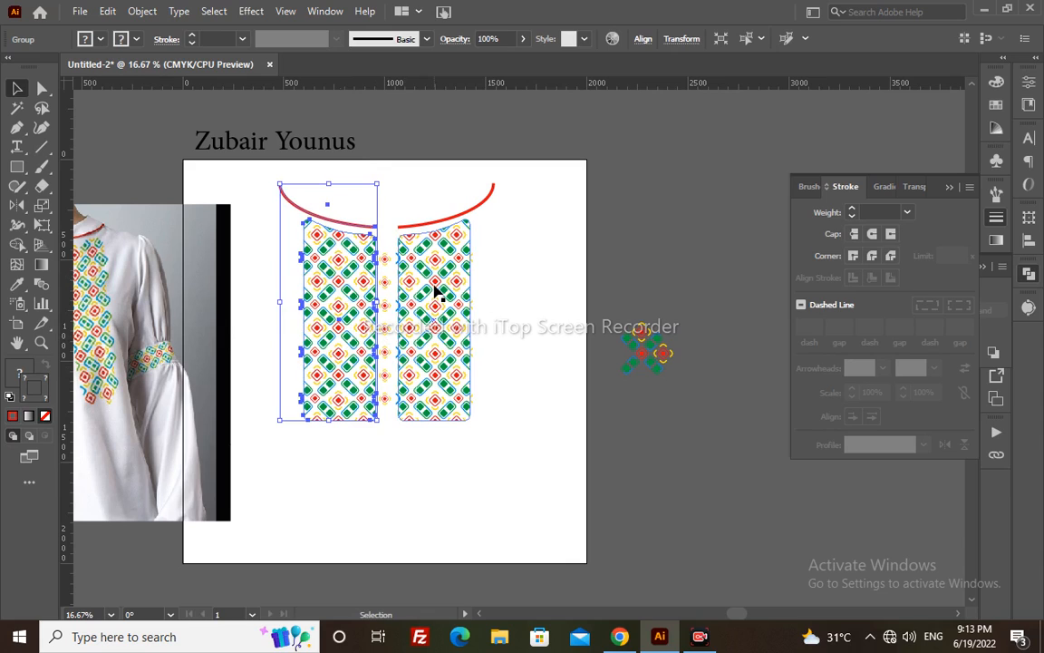
Step: Delete the source motif cluster outside the artboard, keeping the central motif column
left_click(436, 290, "shift")
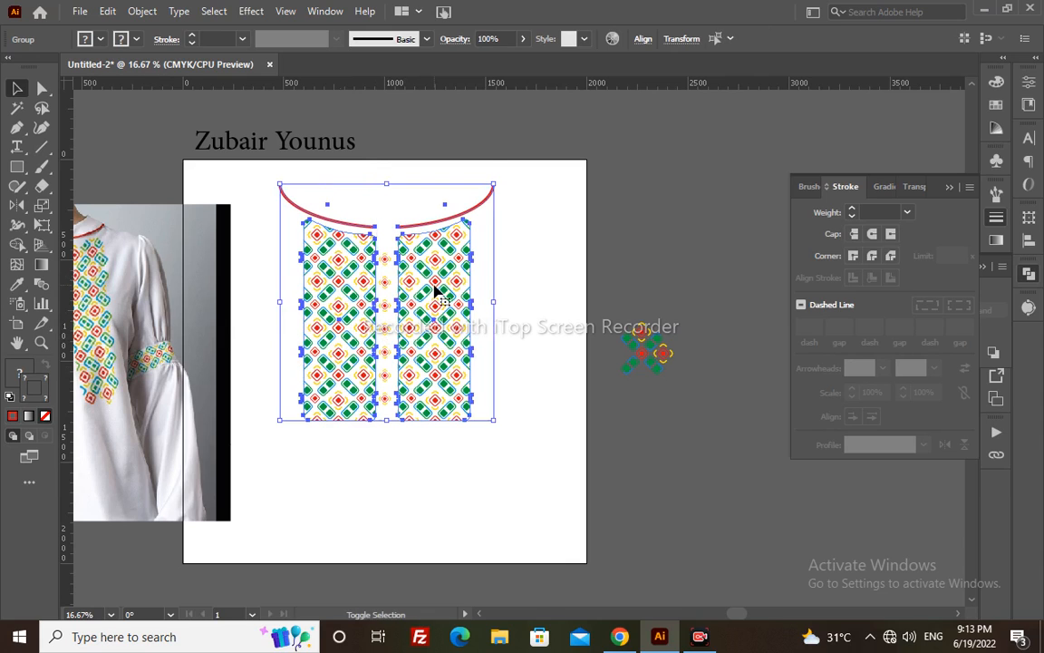
left_click(388, 264, "shift")
key("a")
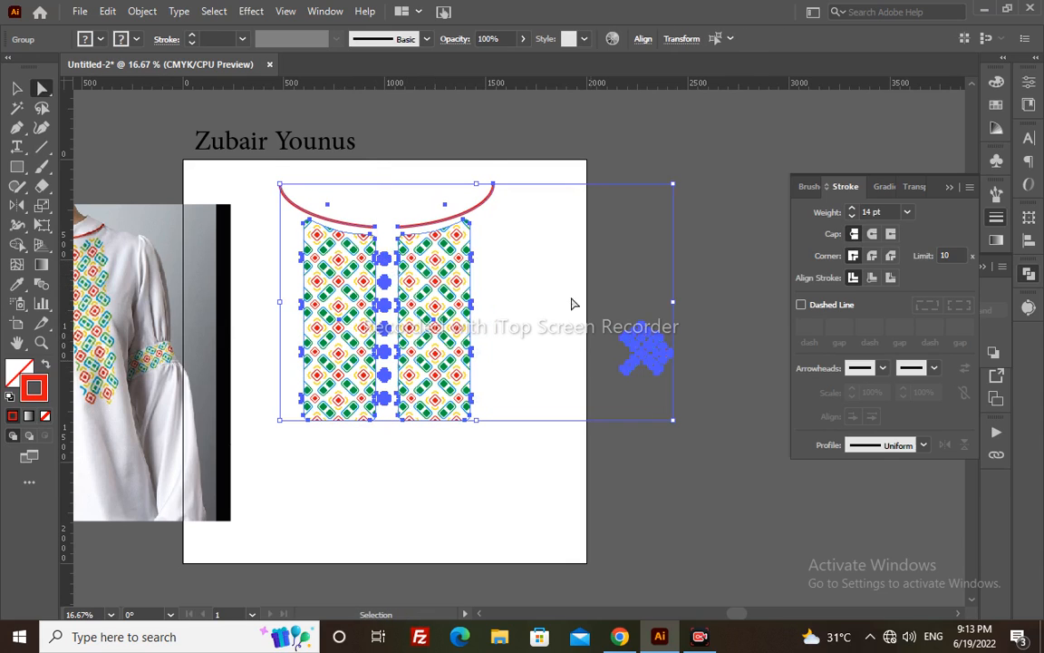
left_click(733, 479)
left_click_drag(618, 412, 602, 411)
key("Delete")
key("v")
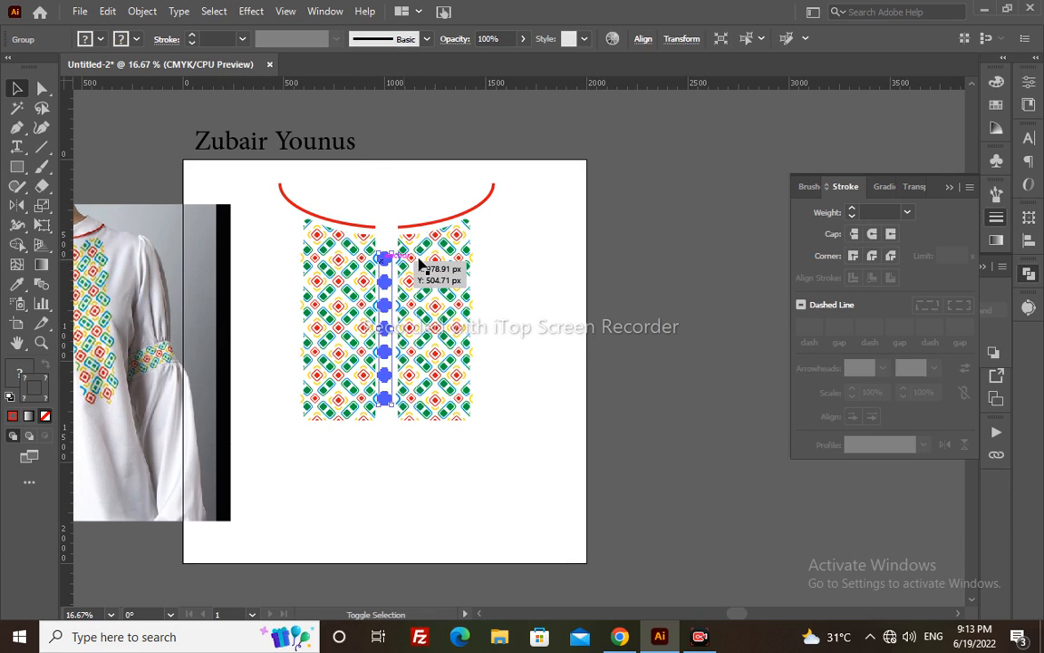
Step: Align the central motif column with the two mirrored panel halves on their horizontal centers
left_click(420, 264)
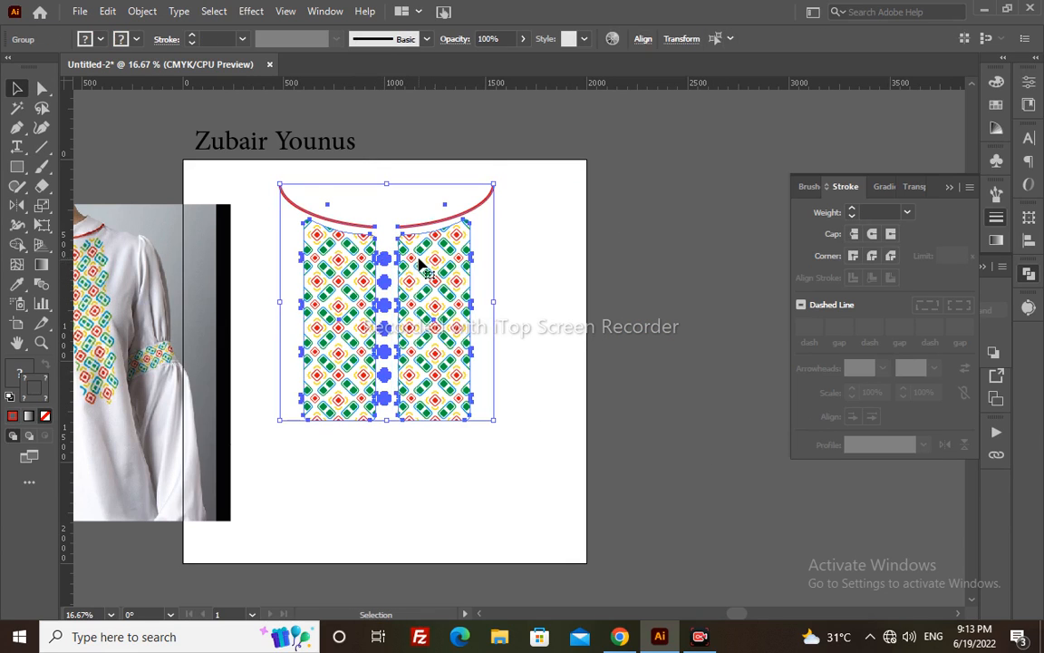
left_click(642, 39)
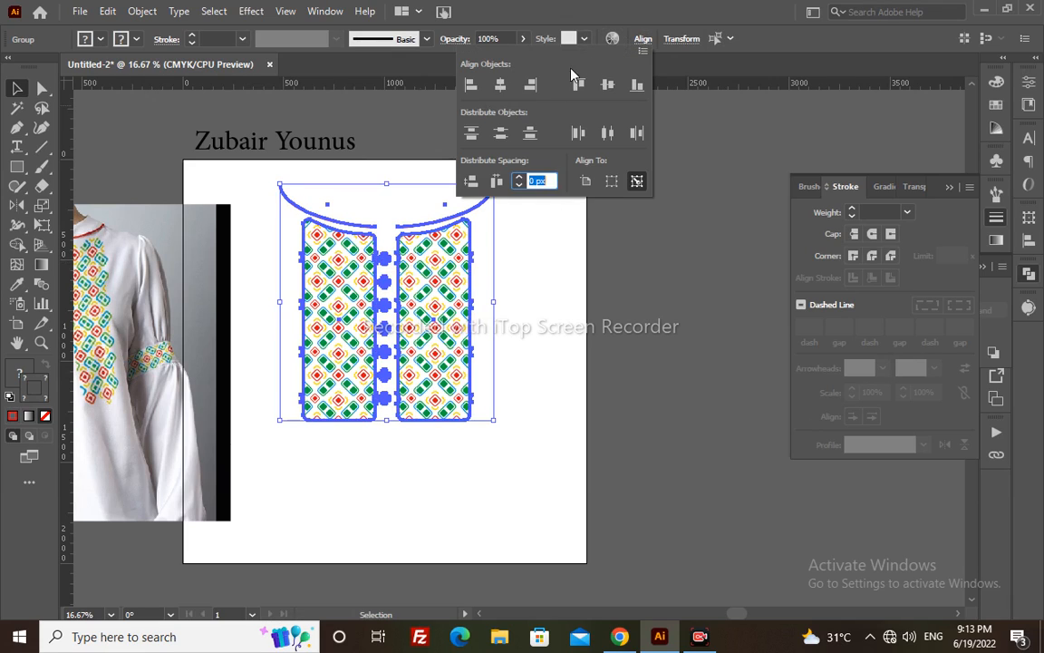
left_click(499, 85)
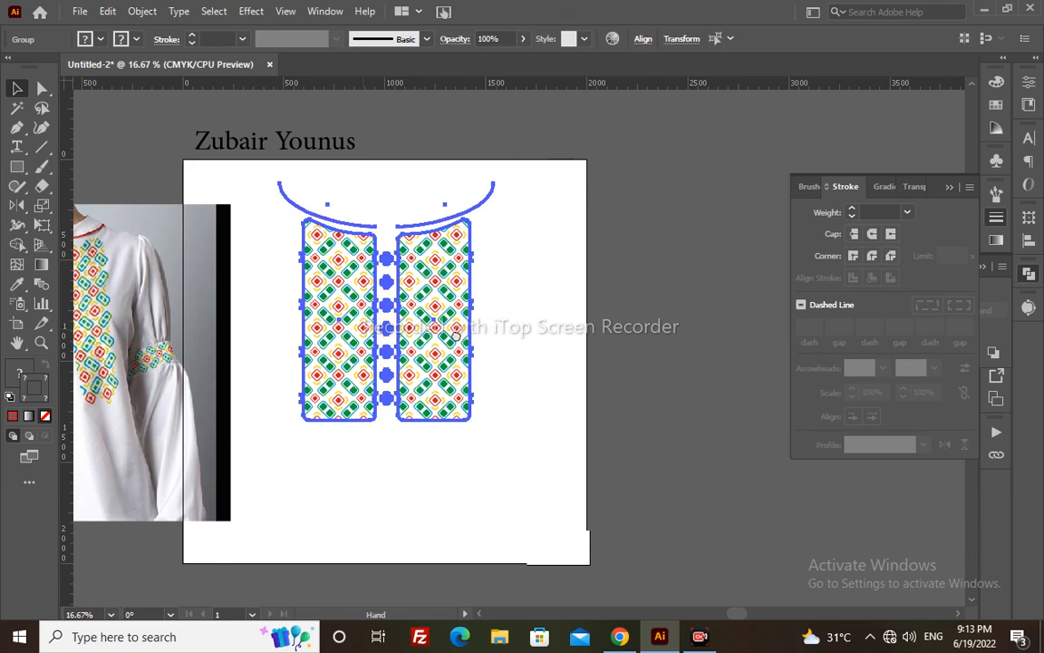
Step: Group the whole neckline design and center it horizontally on the artboard
left_click_drag(401, 322, 504, 330)
left_click(569, 167)
key("a")
left_click_drag(569, 158, 370, 453)
key("v")
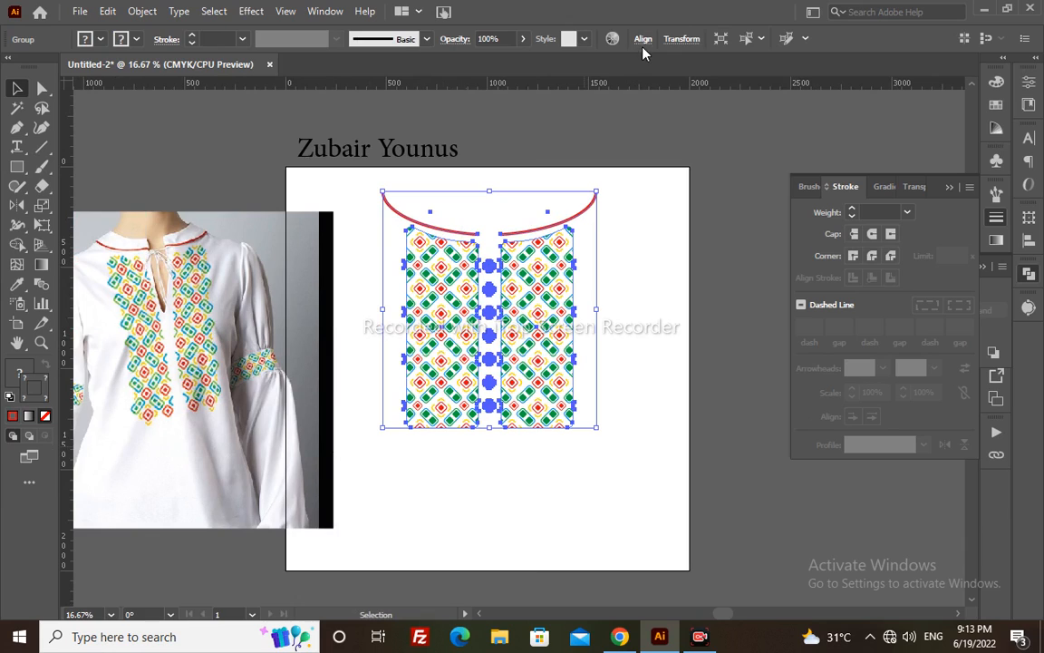
left_click(644, 40)
left_click(502, 85)
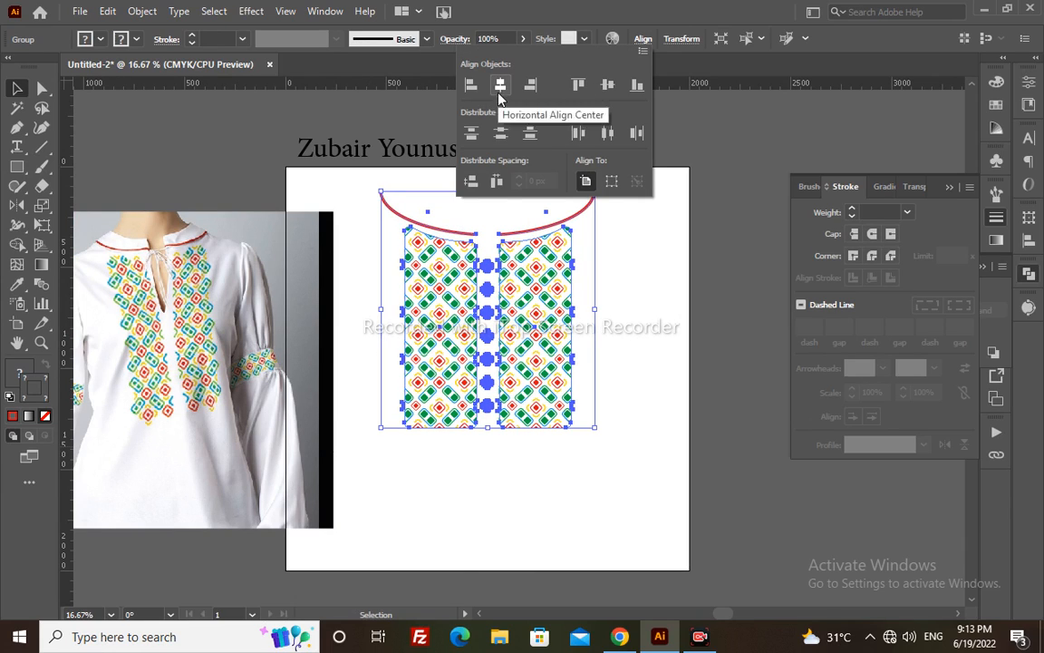
Step: Scale up the grouped neckline design proportionally about its center and deselect it
key("a")
key("v")
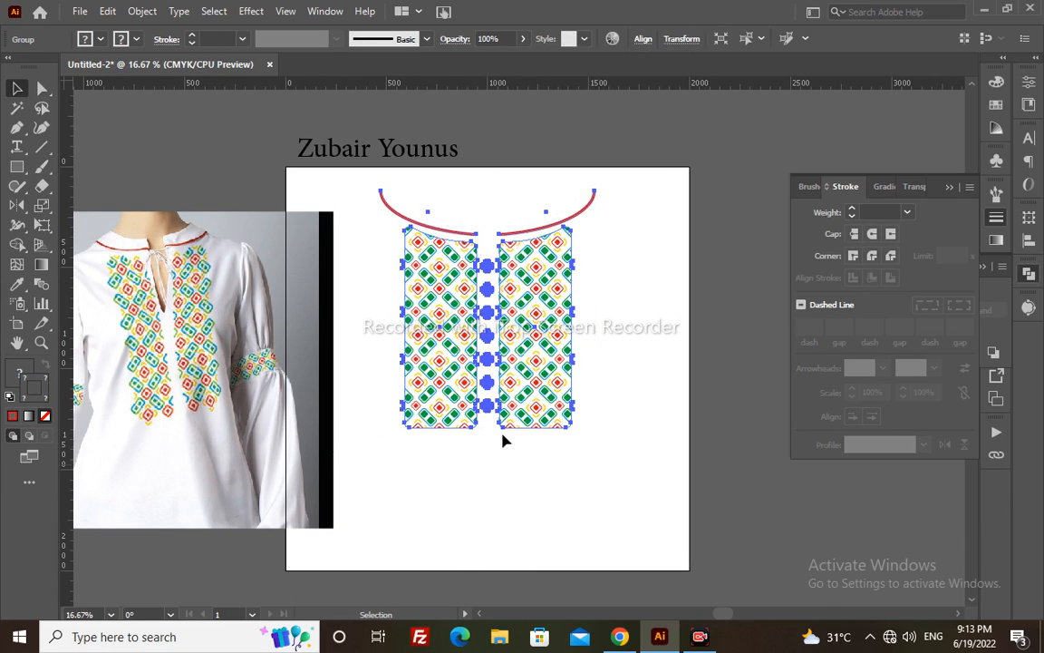
left_click_drag(487, 442, 485, 479)
left_click(511, 531)
key("z")
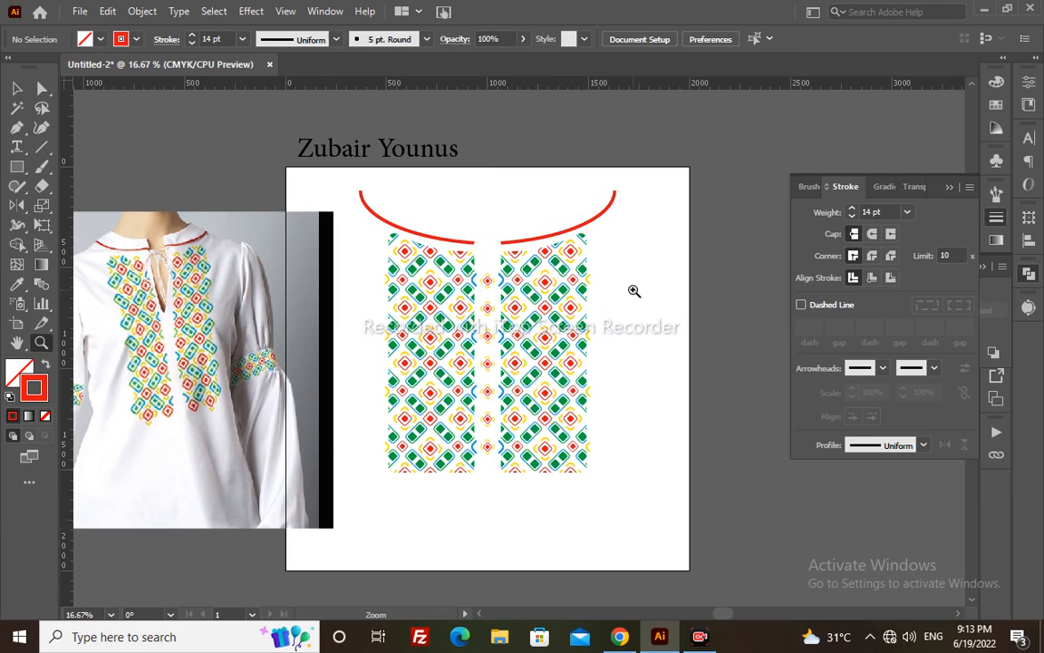
Step: Draw a narrow upright rectangle beside the right panel, slightly round its corners and give it a red fill without stroke
key("m")
left_click_drag(633, 281, 671, 453)
key("a")
mouse_move(664, 294)
left_mouse_down()
mouse_move(659, 303)
mouse_move(666, 288)
left_mouse_up()
key("v")
key("shift+x")
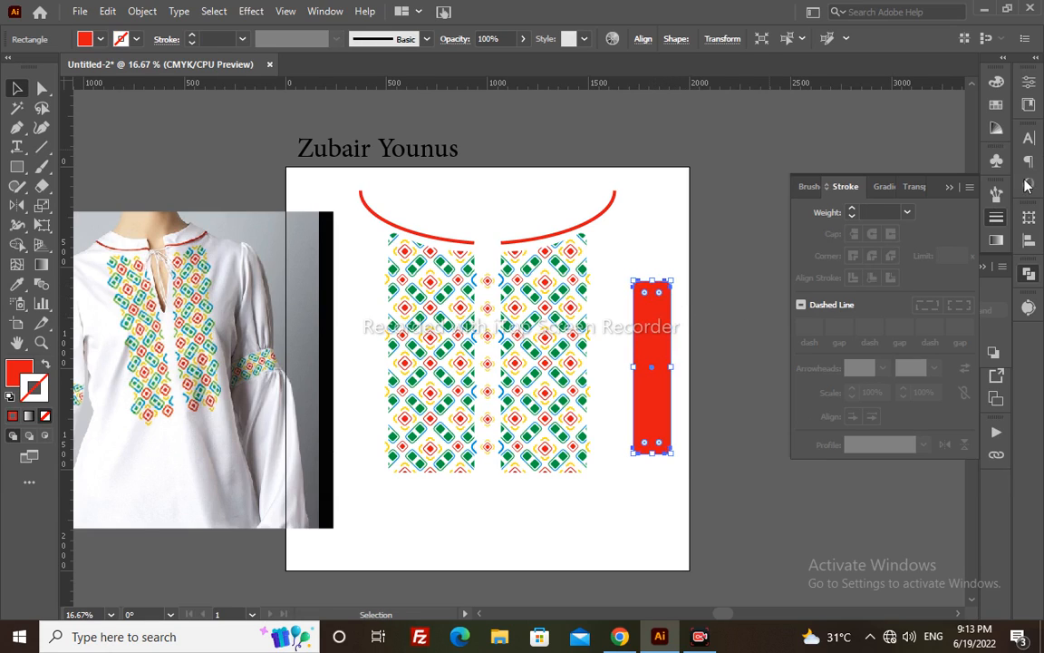
Step: Fill the narrow rectangle with the diamond motif pattern swatch and remove its stroke
left_click(997, 83)
left_click(994, 106)
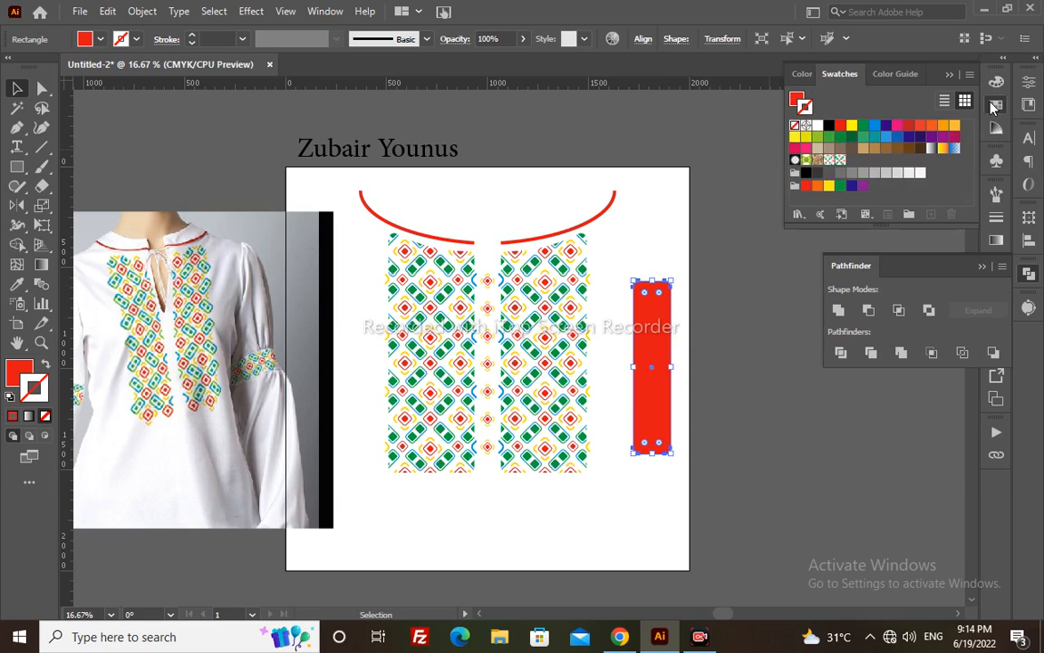
left_click(841, 161)
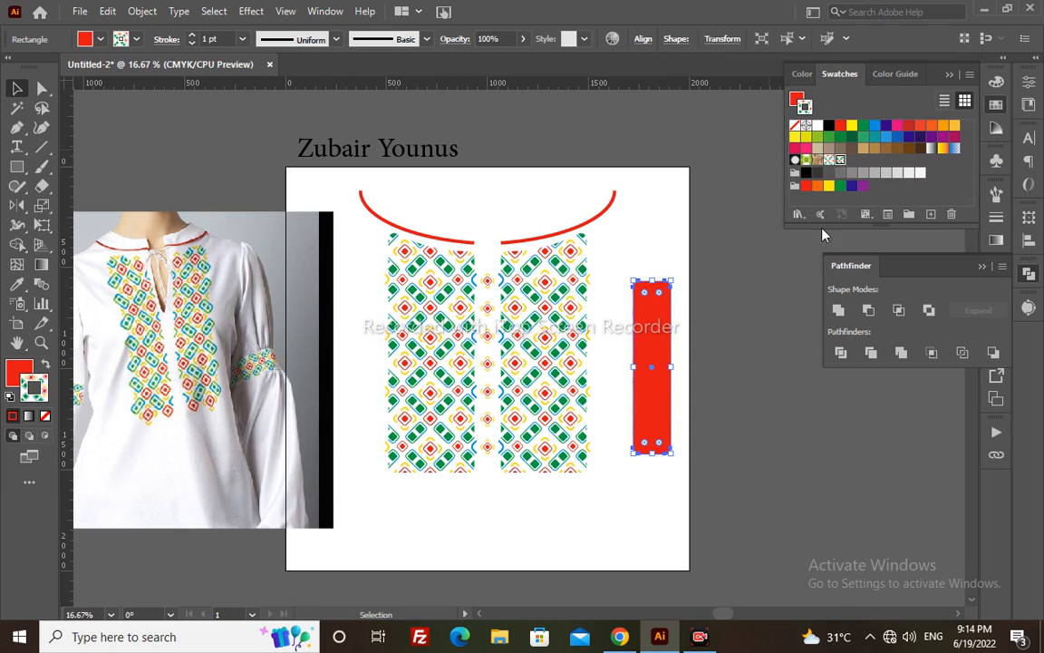
left_click(725, 376)
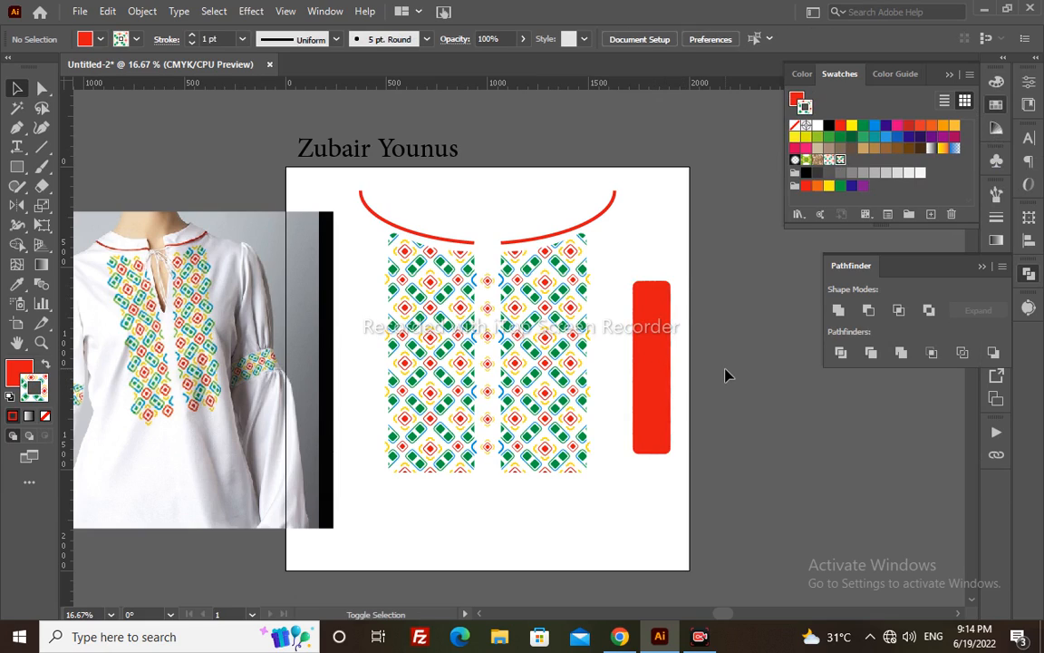
key("x")
left_click(649, 319)
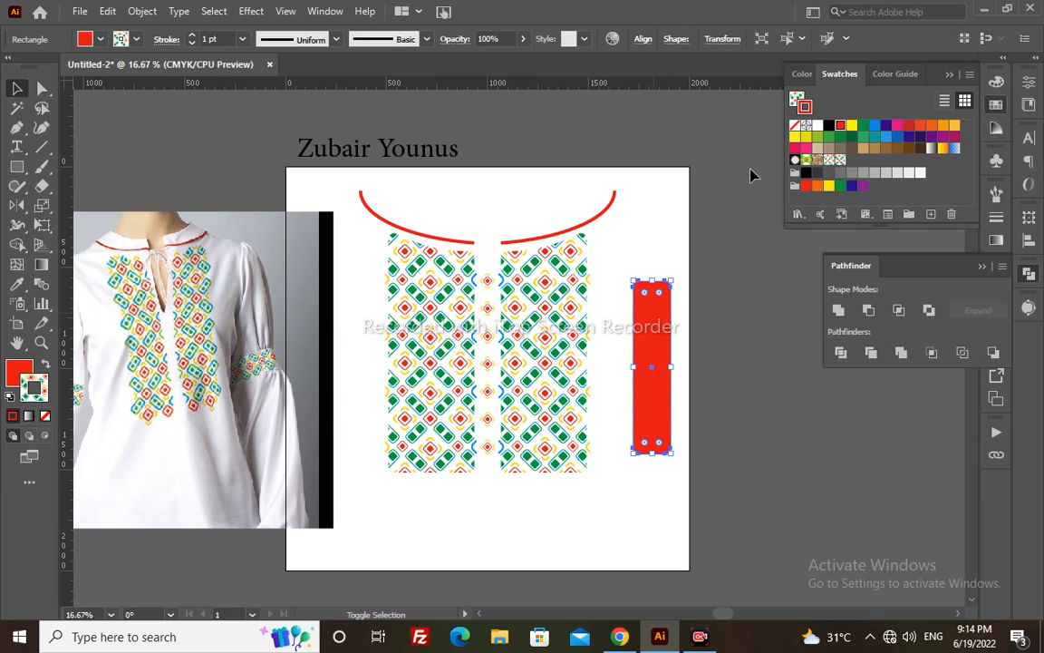
key("shift+x")
left_click(689, 318)
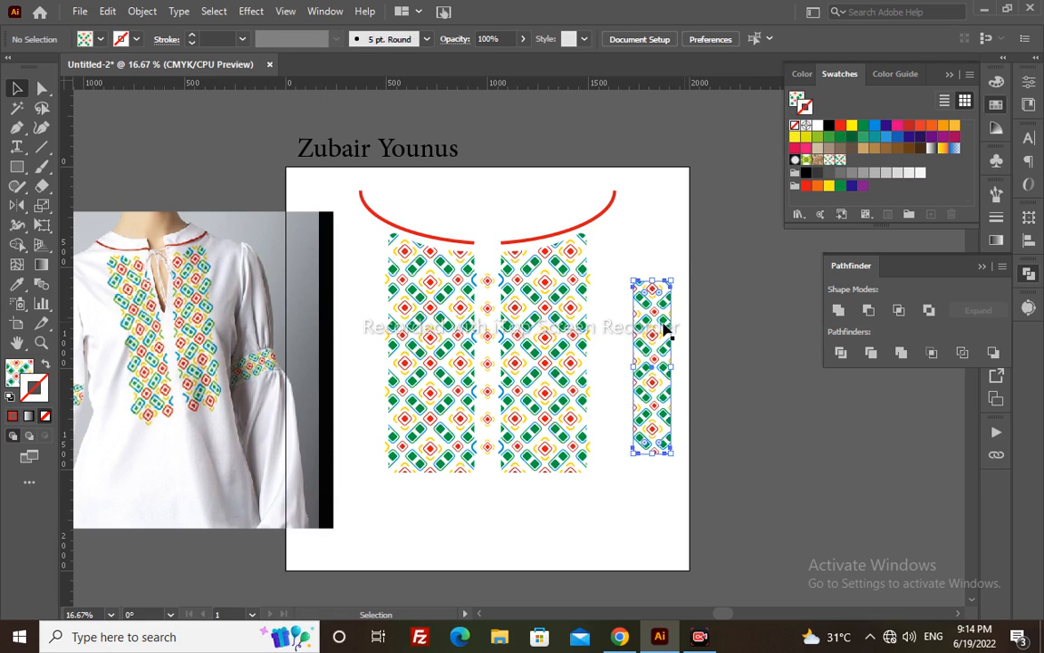
Step: Nudge the patterned strip left, closer to the right panel and away from the artboard edge
left_click(662, 329)
key("Left")
key("Left")
key("Left")
key("Left")
key("Left")
key("Left")
key("Left")
key("Left")
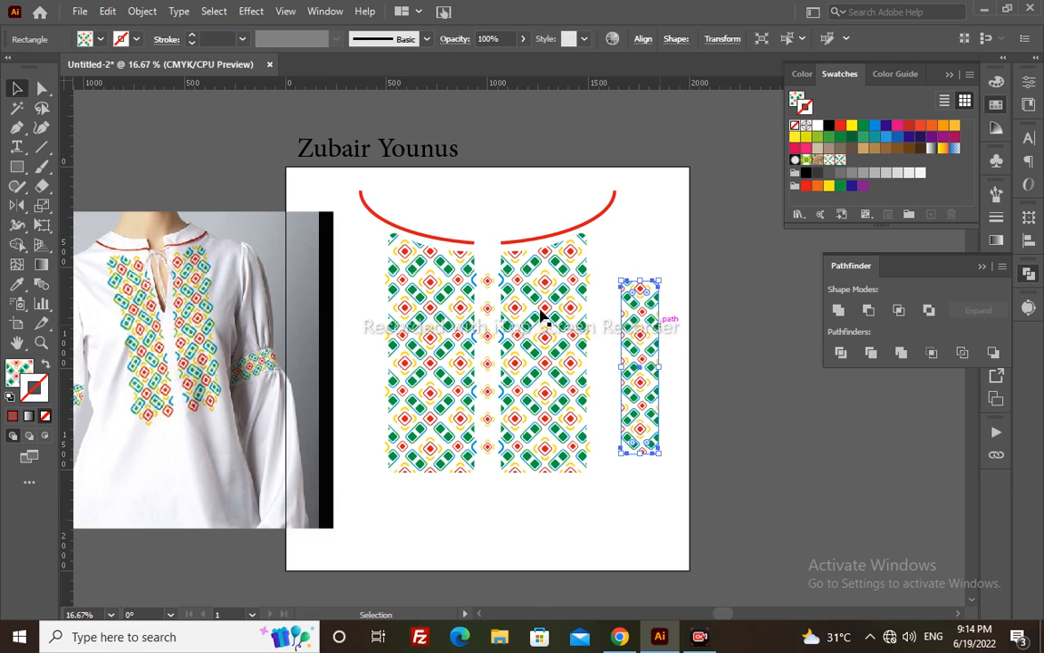
Step: Move the blouse photo left off the artboard and copy the patterned strip to the left side of the panels
left_click_drag(494, 306, 556, 319)
left_click_drag(314, 368, 259, 361)
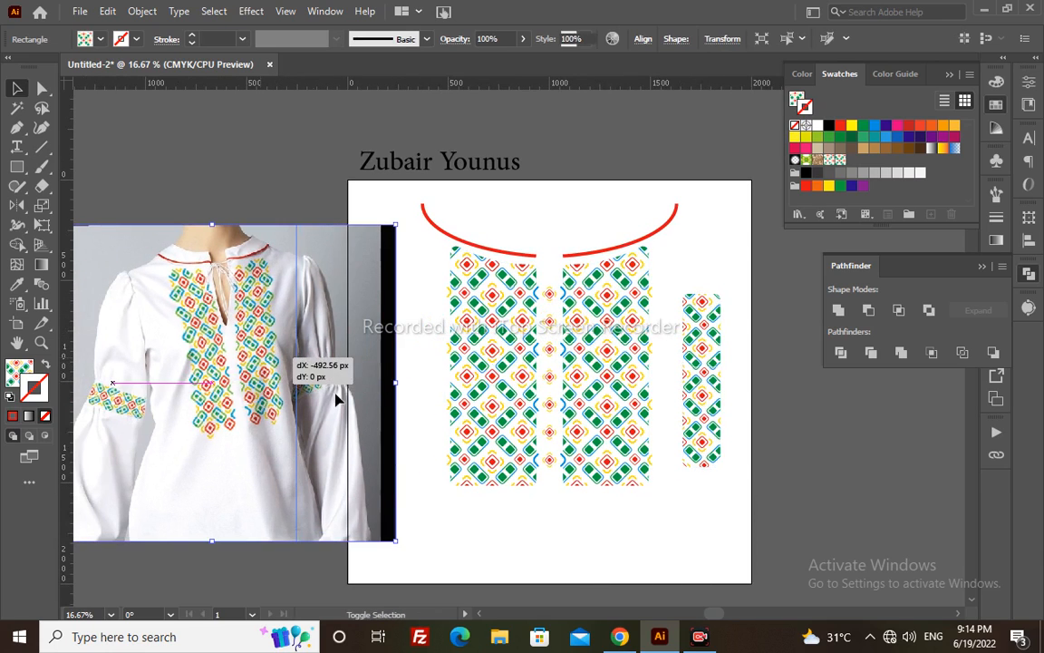
left_click_drag(714, 345, 419, 362)
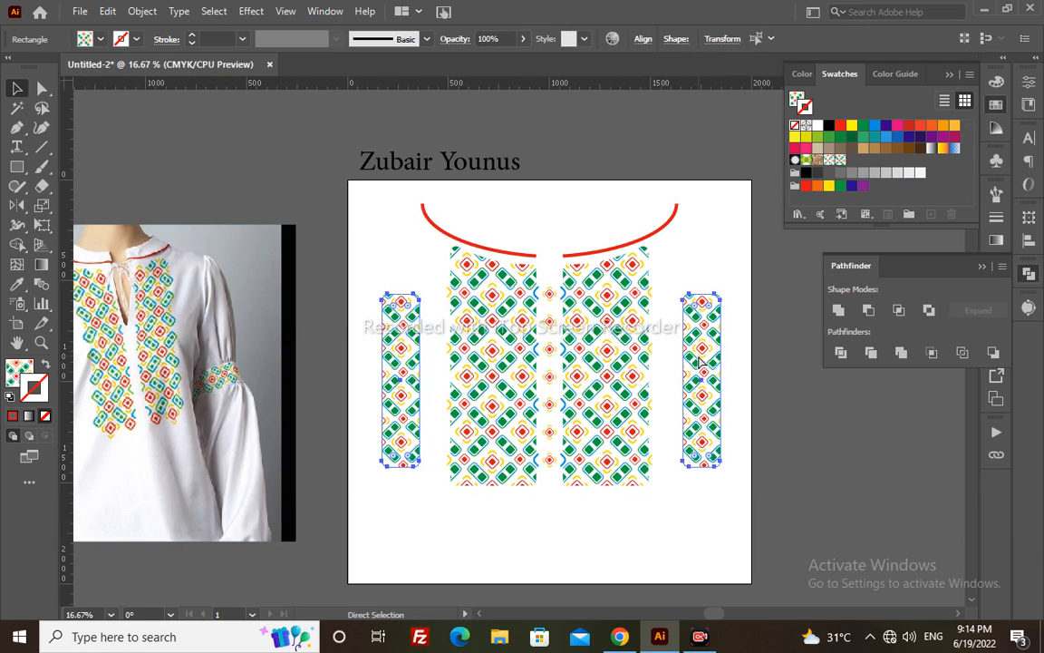
Step: Align the neckline design to the grouped pair of side strips on their horizontal centers
left_click(617, 338)
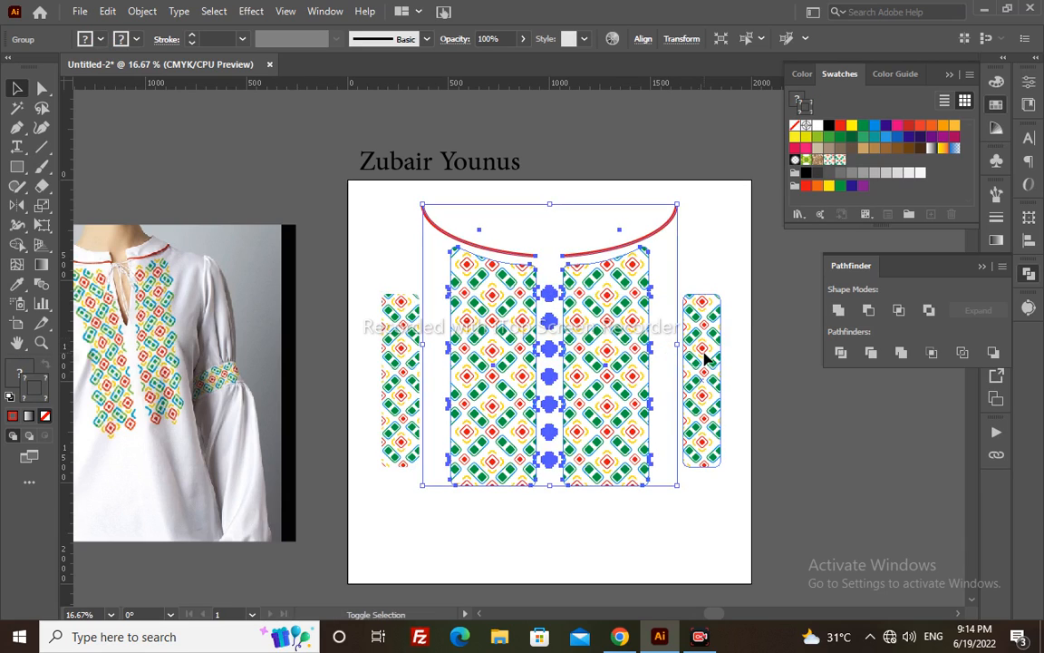
left_click(703, 353, "shift")
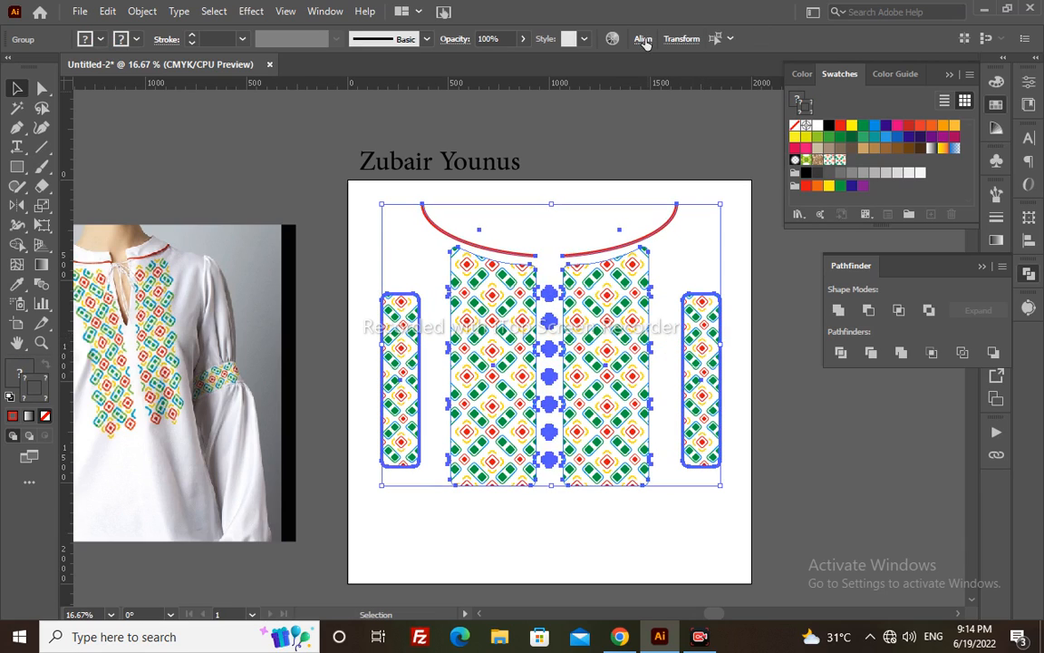
left_click(644, 42)
left_click(500, 86)
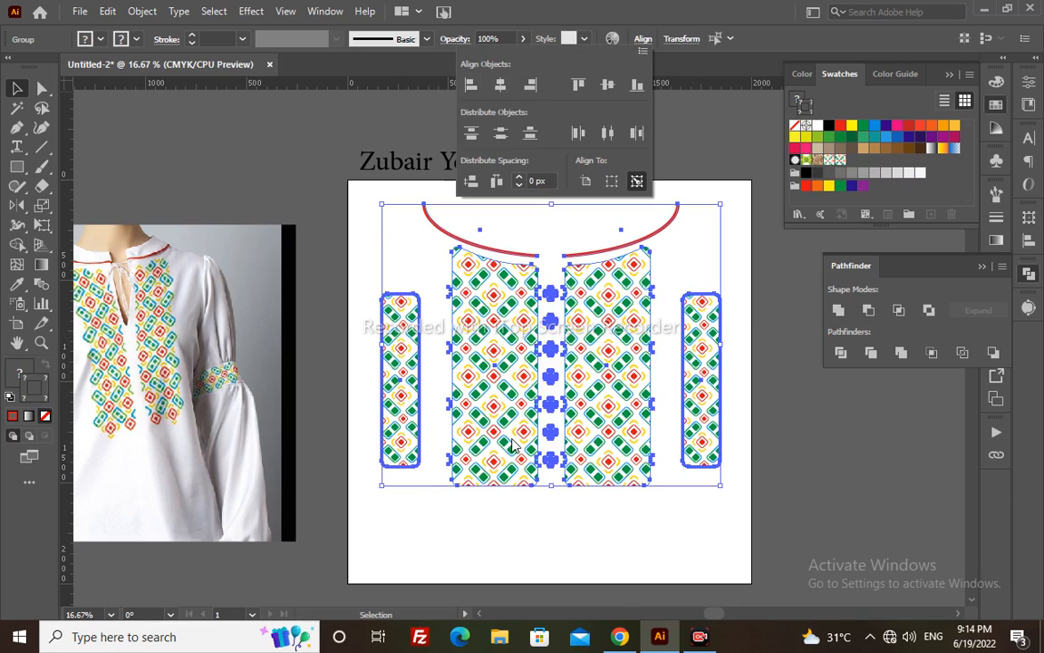
left_click(531, 551)
left_click(531, 550)
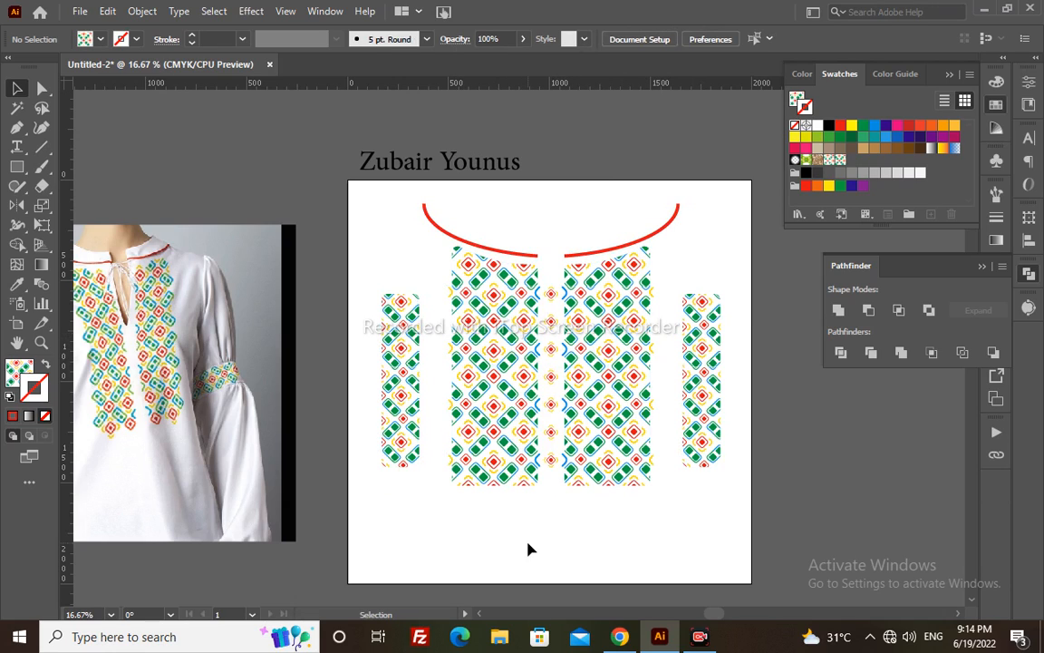
Step: Try a copy of the right side strip rotated horizontally below the panels, and delete it
left_click(695, 349)
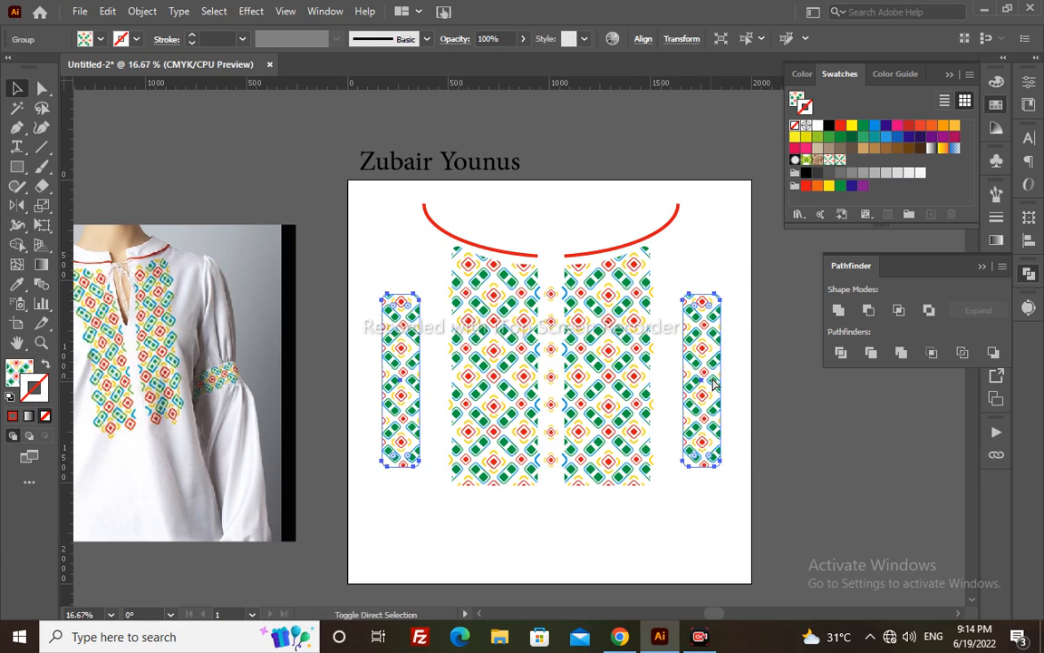
left_click(728, 362)
left_click(705, 317)
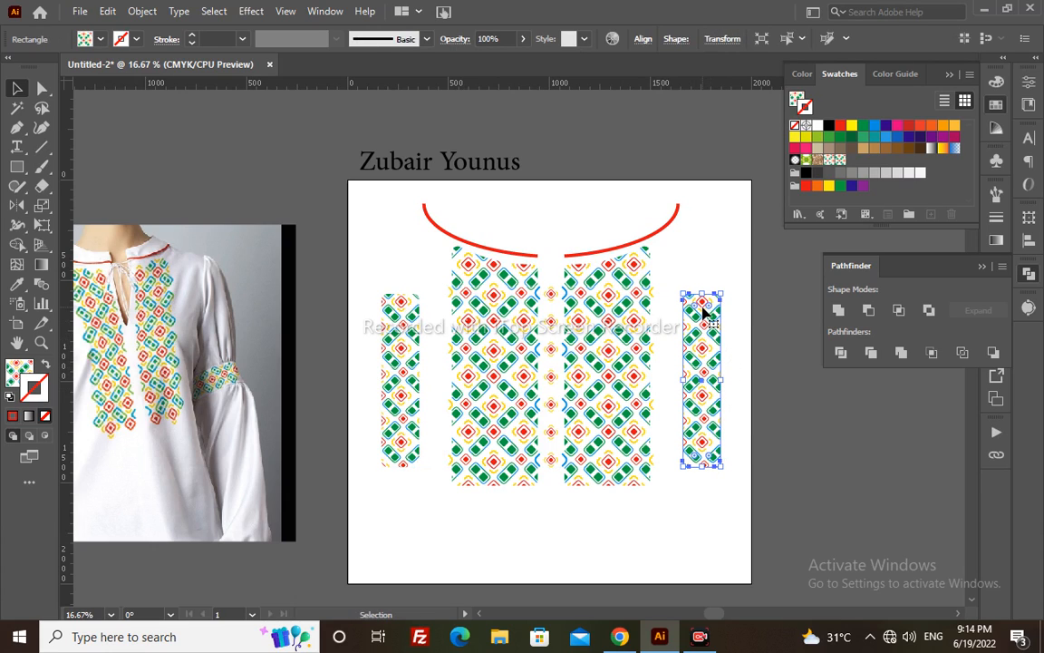
left_click_drag(705, 324, 532, 460)
key("e")
left_click_drag(642, 541, 580, 566)
key("v")
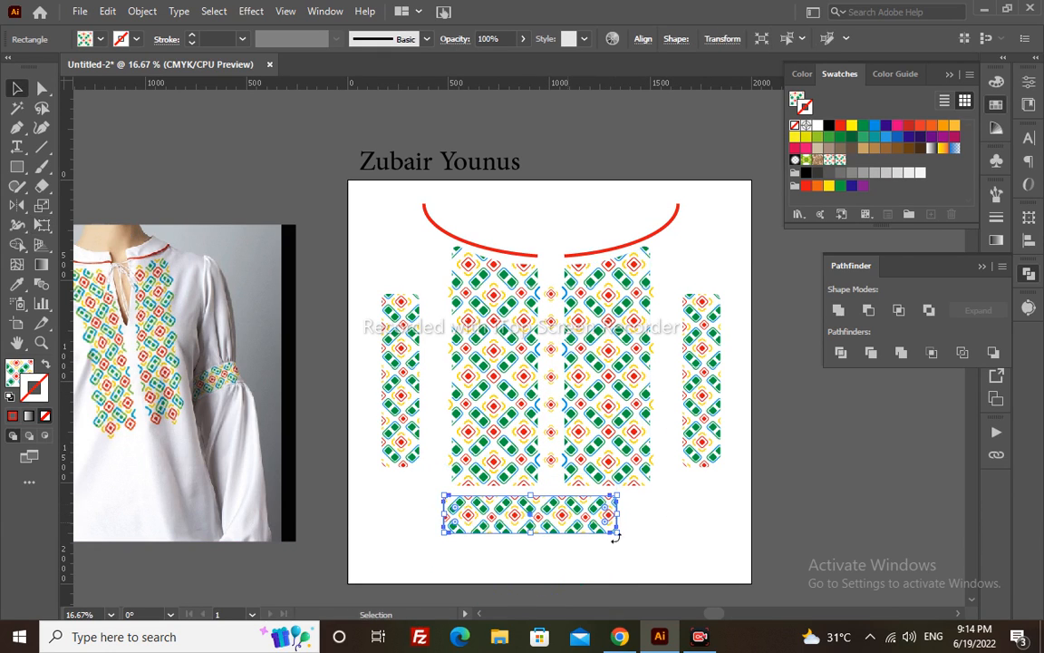
left_click_drag(576, 507, 579, 527)
key("Delete")
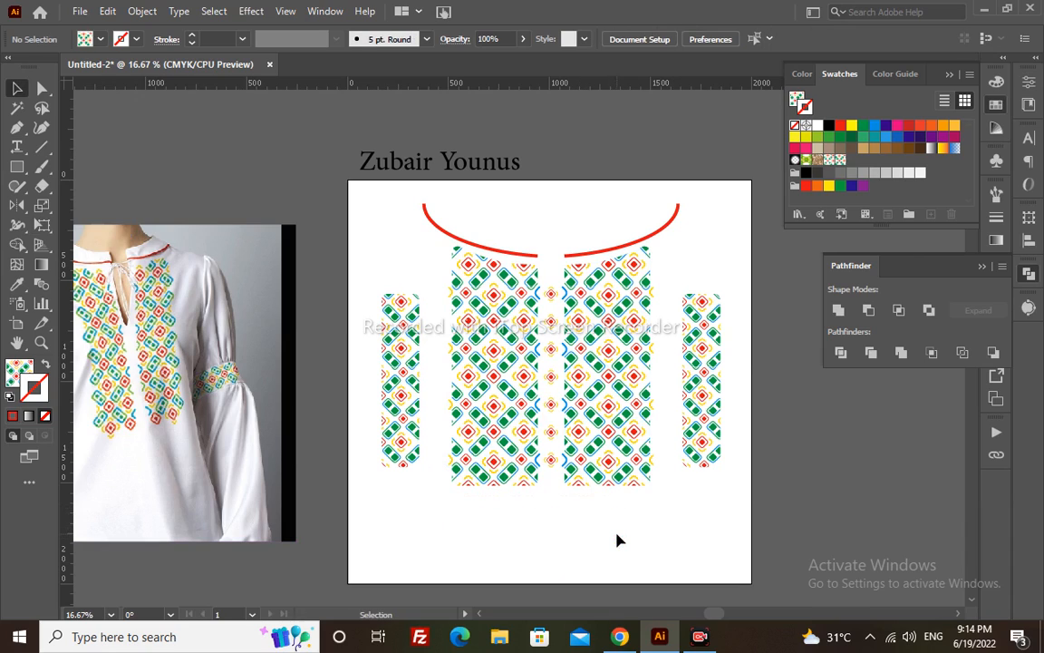
Step: Draw a pattern-filled rectangle across the full artboard width along its bottom edge
key("m")
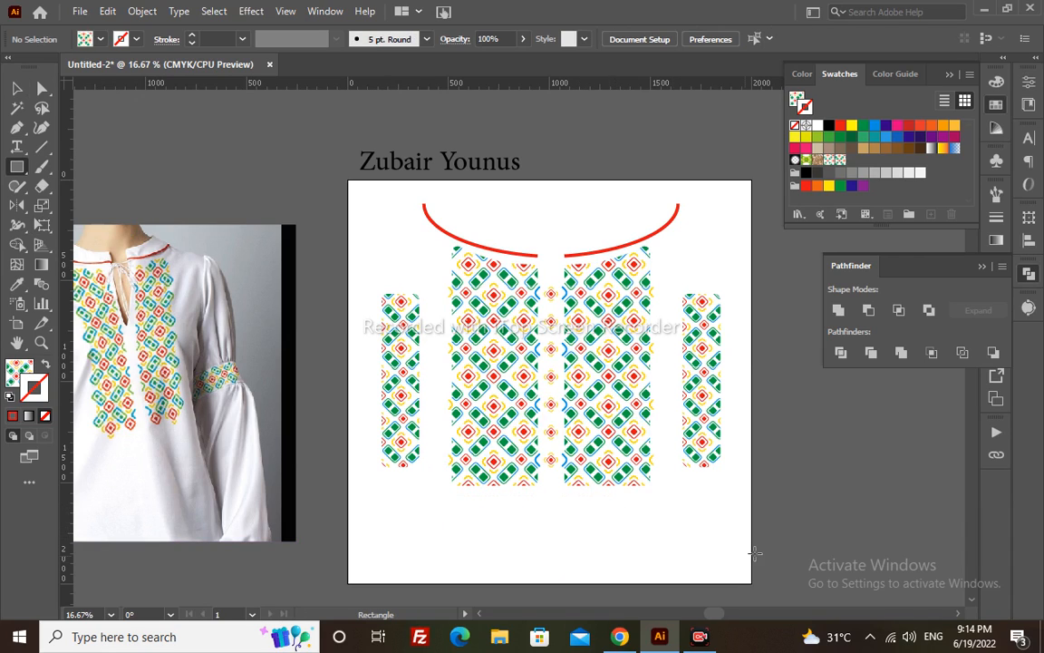
left_click_drag(751, 585, 349, 532)
key("v")
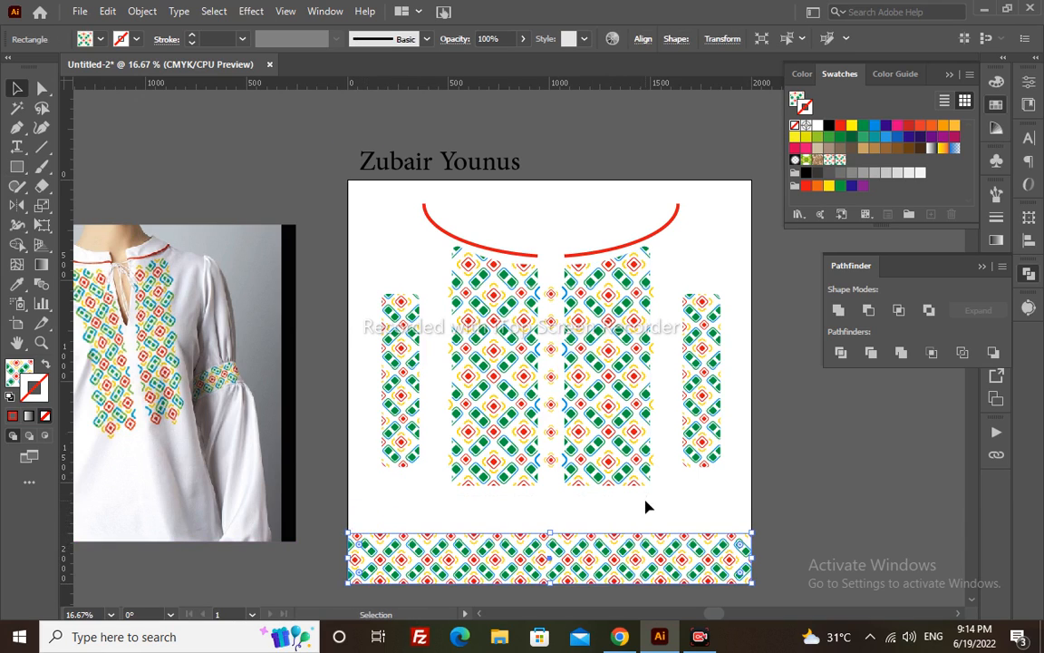
left_click(646, 503)
left_click(705, 536)
Step: Lower the top edge of the bottom pattern band to make it narrower
key("a")
left_click_drag(782, 504, 338, 539)
key("shift+Down")
key("shift+Down")
key("shift+Down")
key("shift+Down")
key("shift+Down")
key("shift+Down")
key("shift+Down")
key("shift+Down")
key("shift+Down")
key("shift+Down")
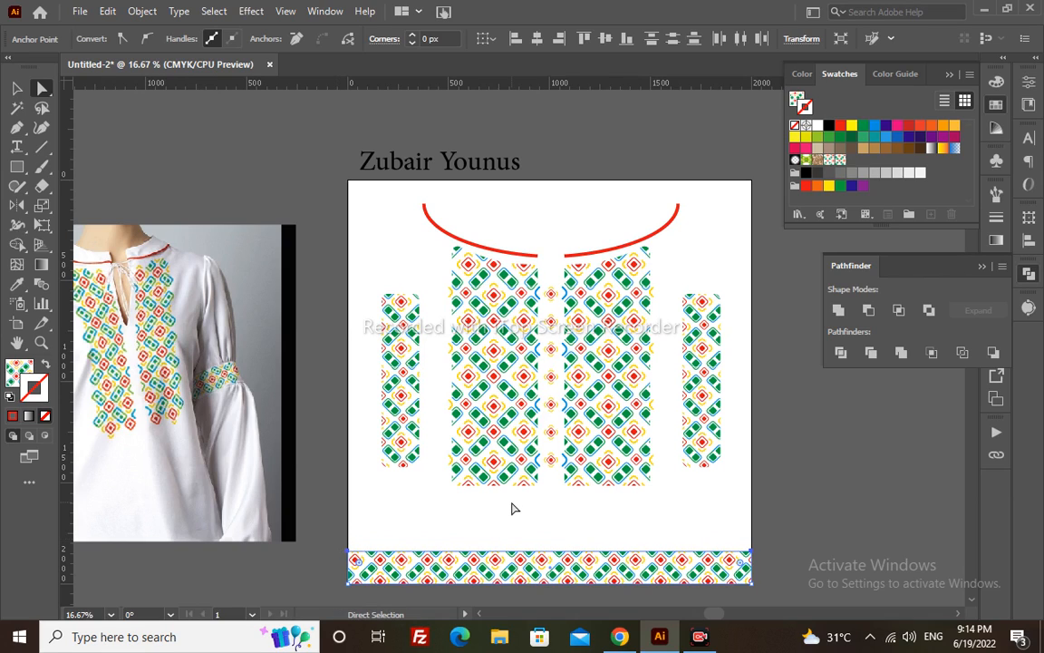
left_click(512, 508)
Step: Move the pattern band up so a blank margin remains between it and the artboard's bottom edge
key("v")
left_click(594, 576)
left_click_drag(591, 576, 599, 540)
left_click(668, 496)
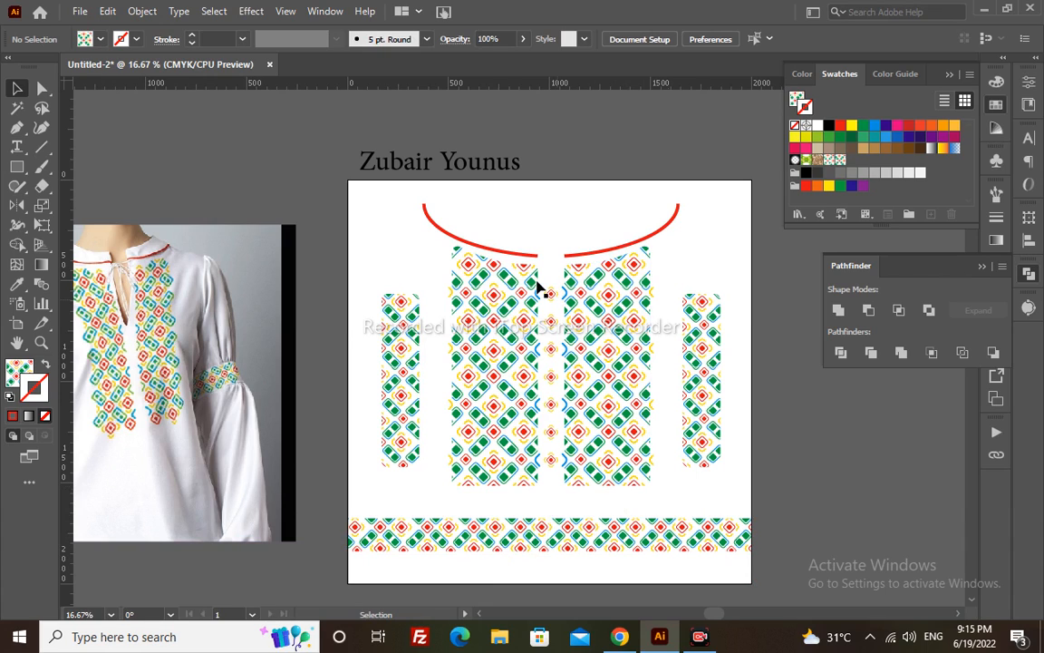
Step: Draw a rectangle covering the whole artboard and give it no fill and a solid red stroke
key("m")
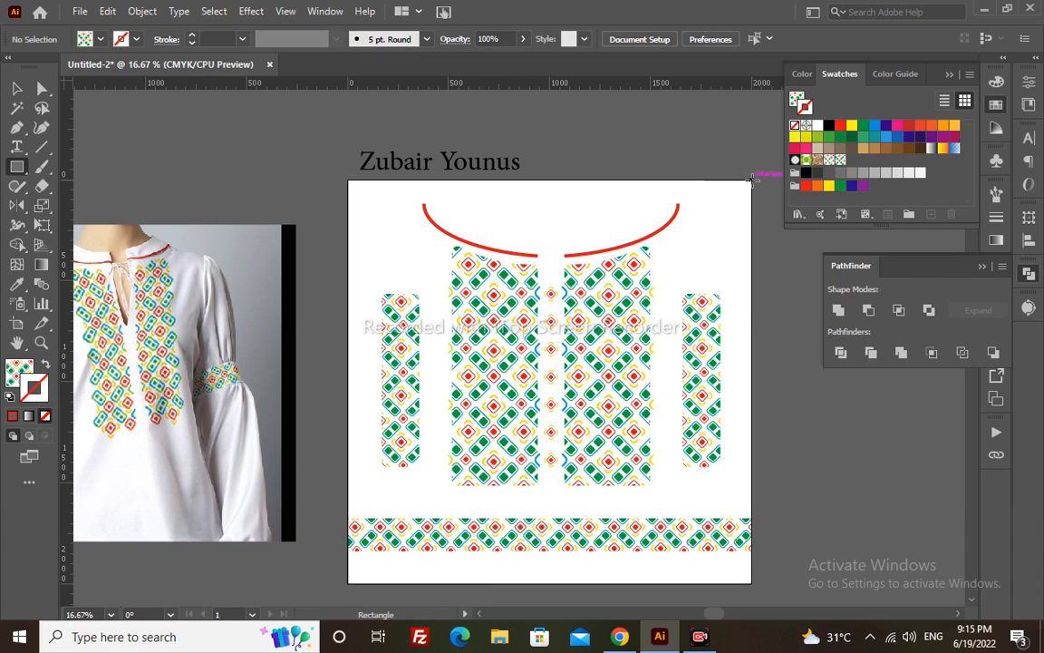
left_click_drag(752, 179, 346, 585)
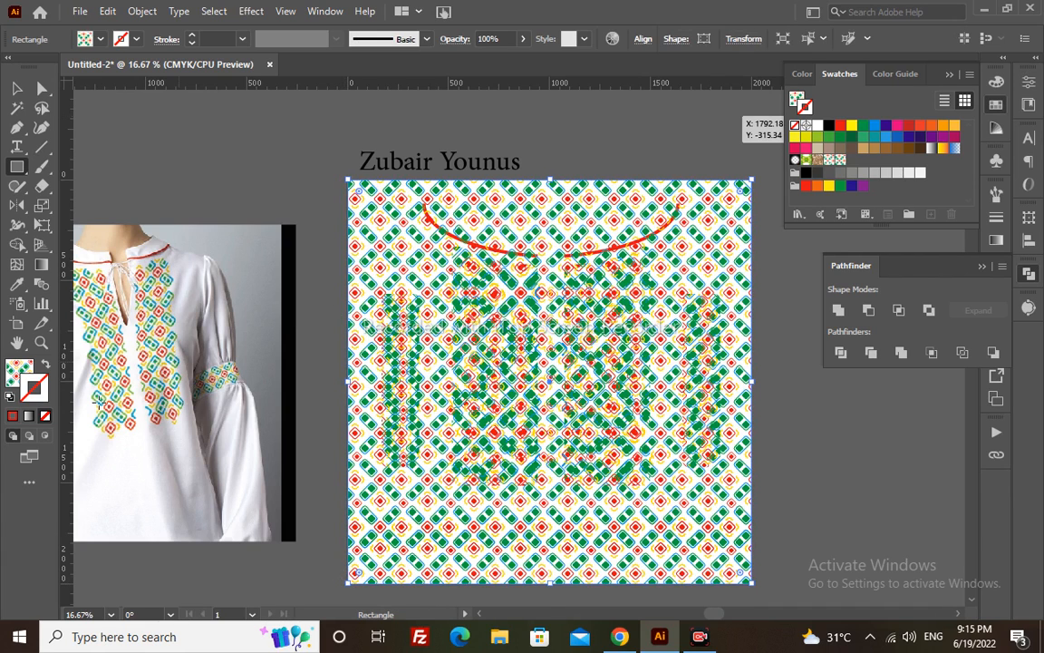
key("shift+x")
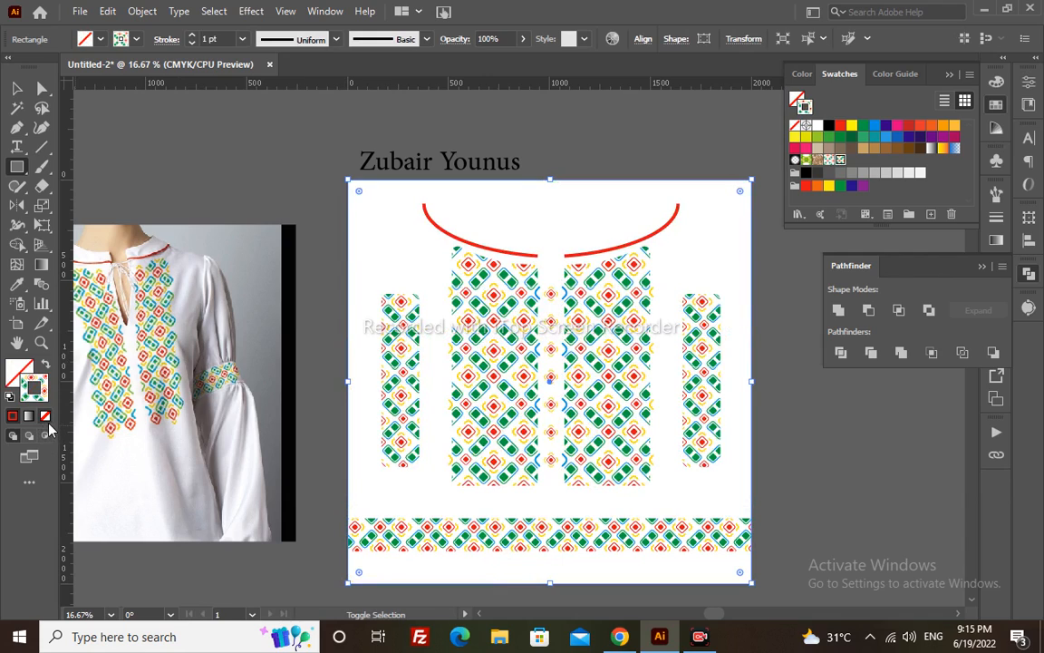
left_click(48, 422)
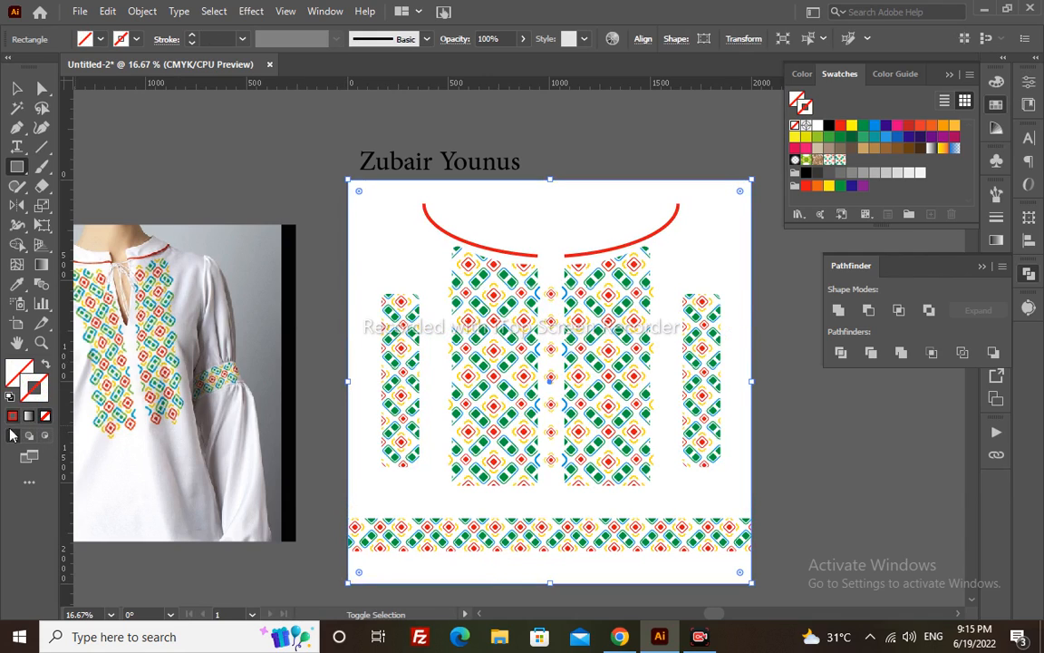
left_click(13, 417)
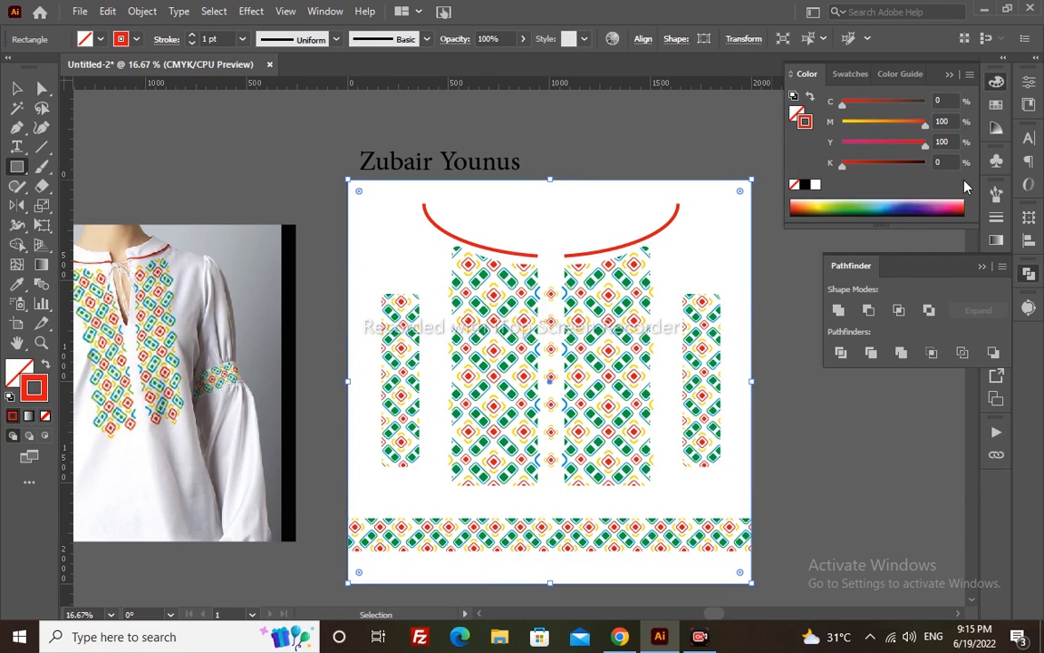
Step: Set the artboard border rectangle's stroke weight to 11 pt
left_click(997, 218)
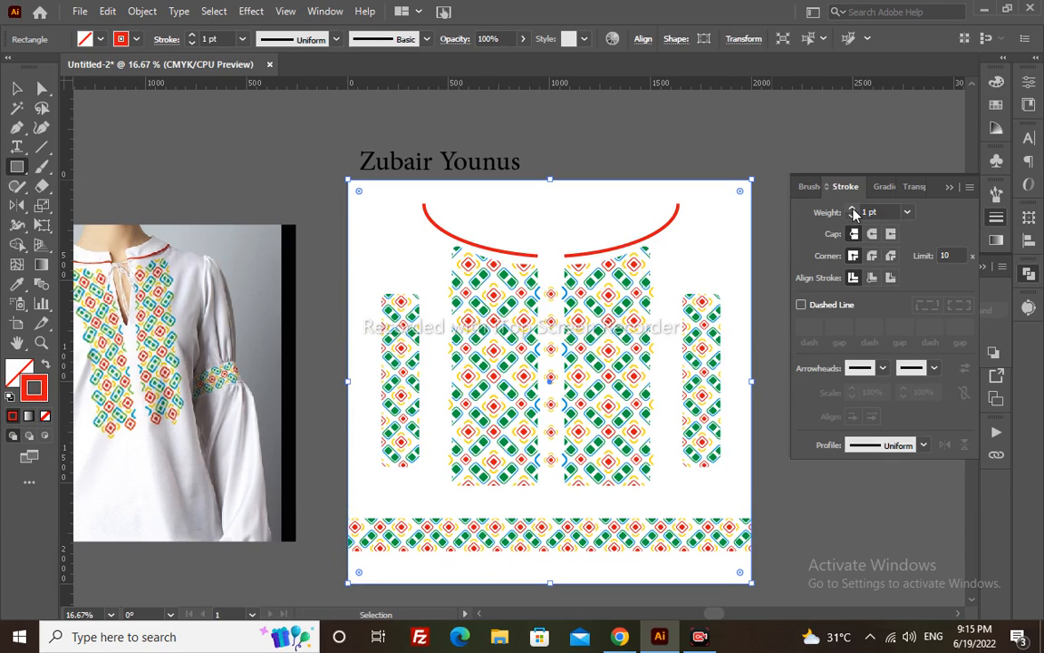
left_click(853, 211)
left_click(853, 210)
left_click(853, 211)
left_click(853, 210)
left_click(853, 210)
left_click(853, 211)
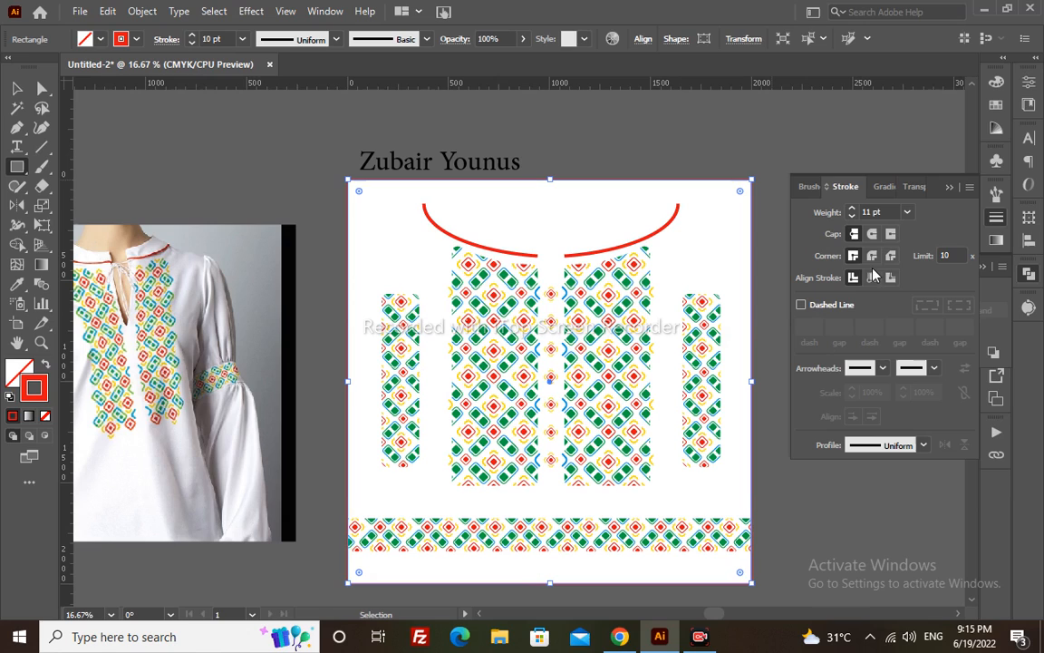
Step: Align the border rectangle's stroke to the outside and enlarge a duplicate artboard evenly around its centre, leaving a narrow margin outside the border
left_click(890, 277)
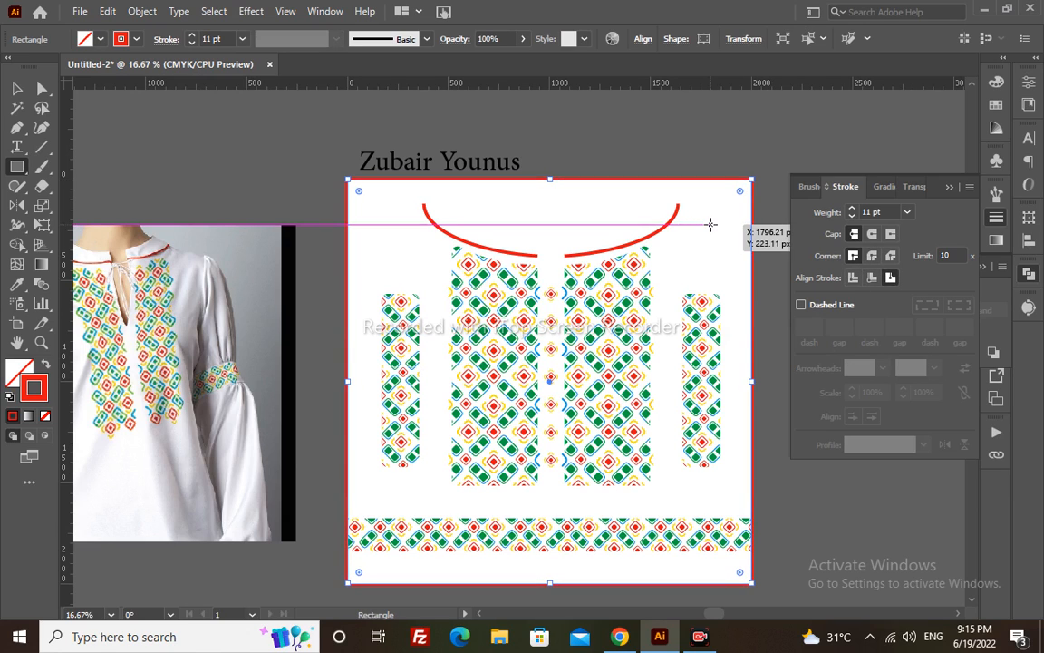
key("shift+o")
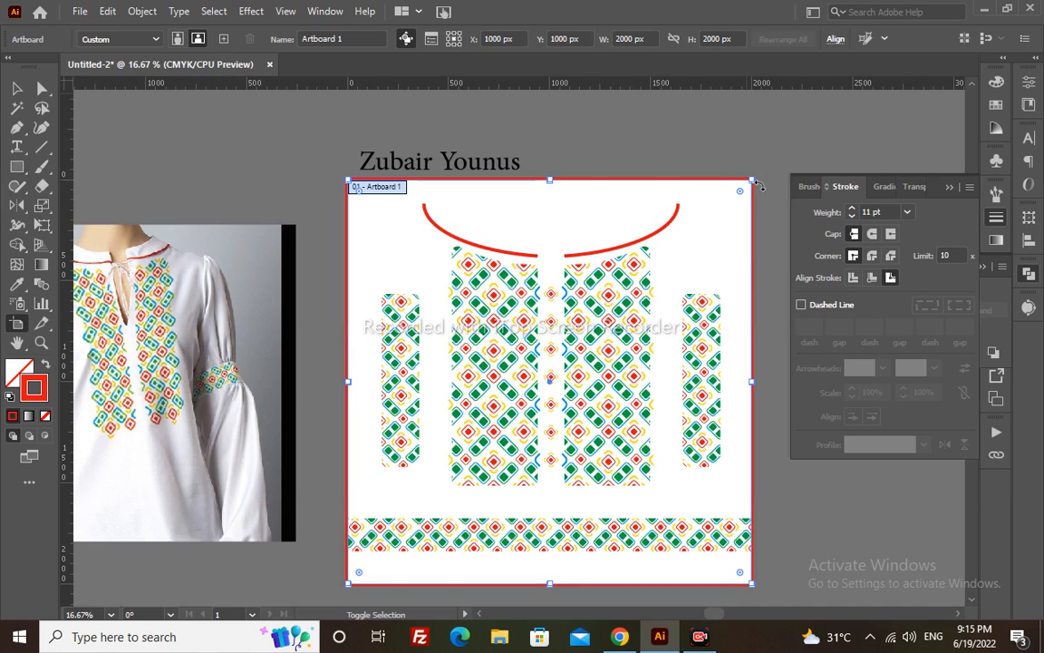
left_click(752, 183, "alt")
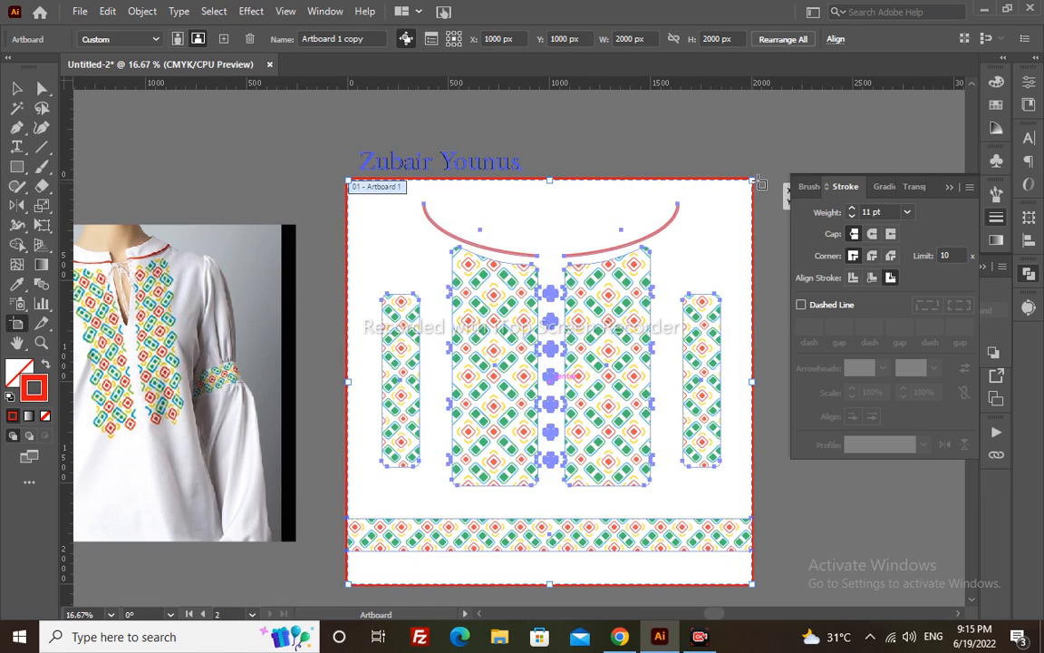
left_click_drag(753, 179, 764, 169)
key("v")
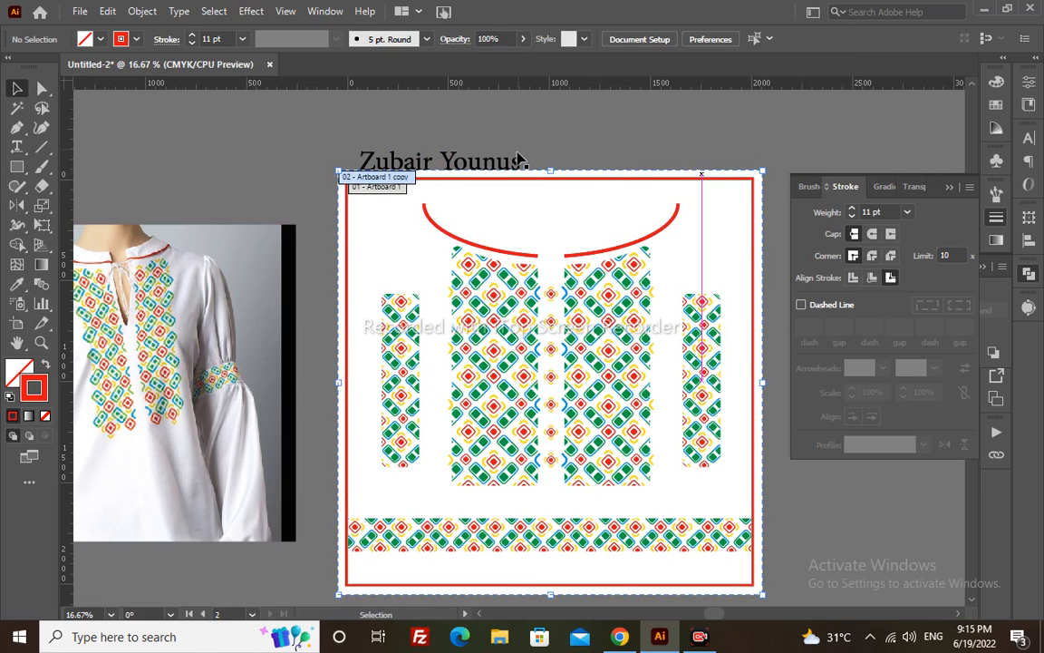
Step: Delete the reference blouse photo beside the artboard and the name text above the design
left_click(505, 166)
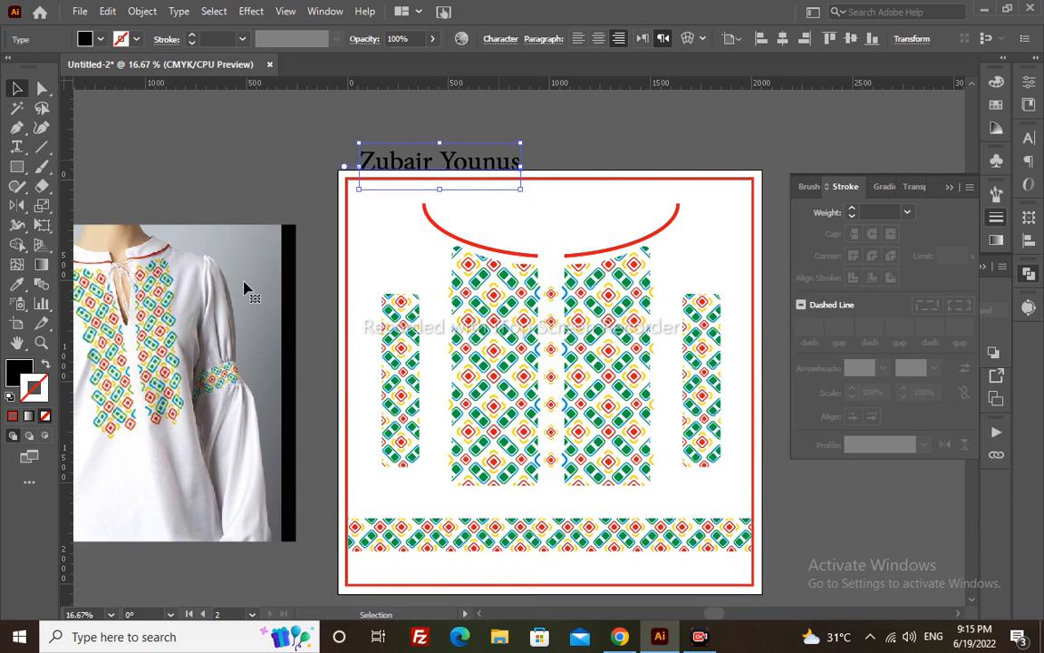
left_click(243, 288)
key("Delete")
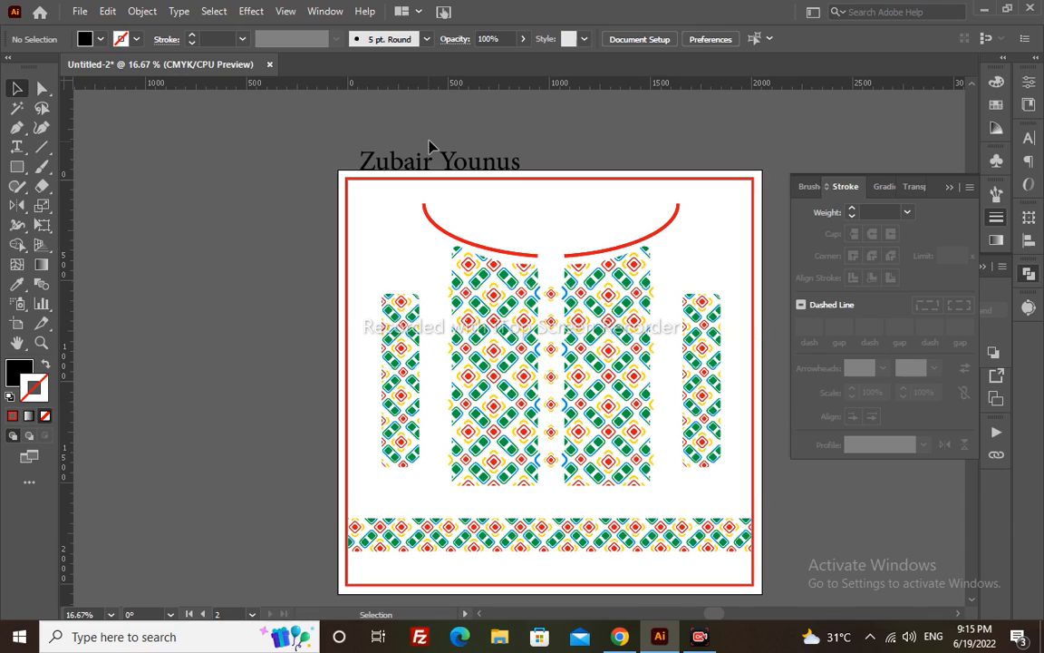
left_click(458, 170)
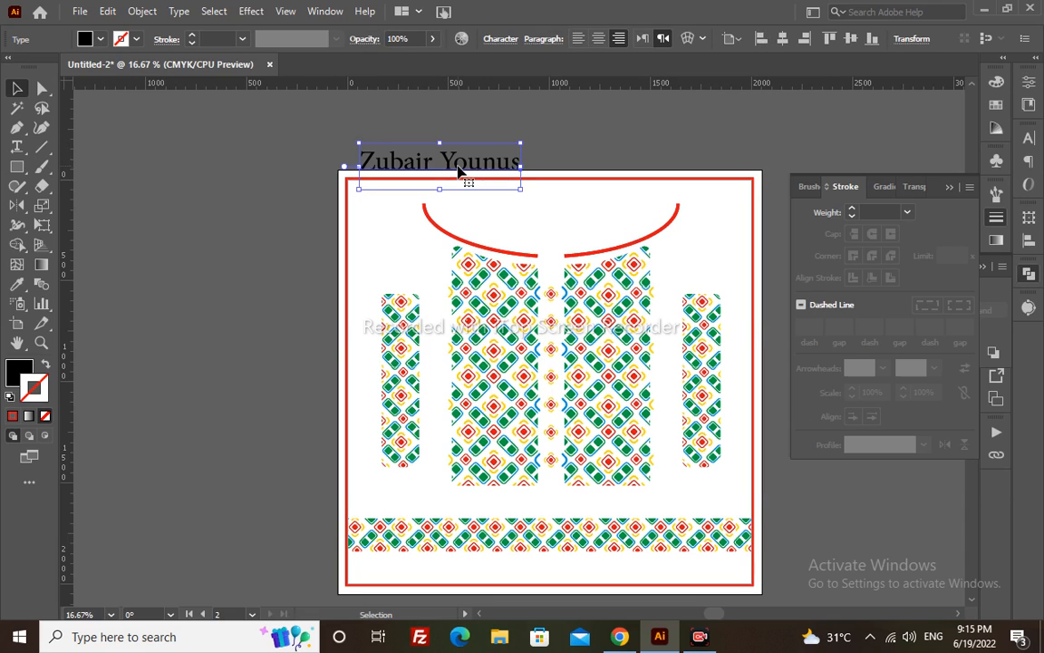
key("Delete")
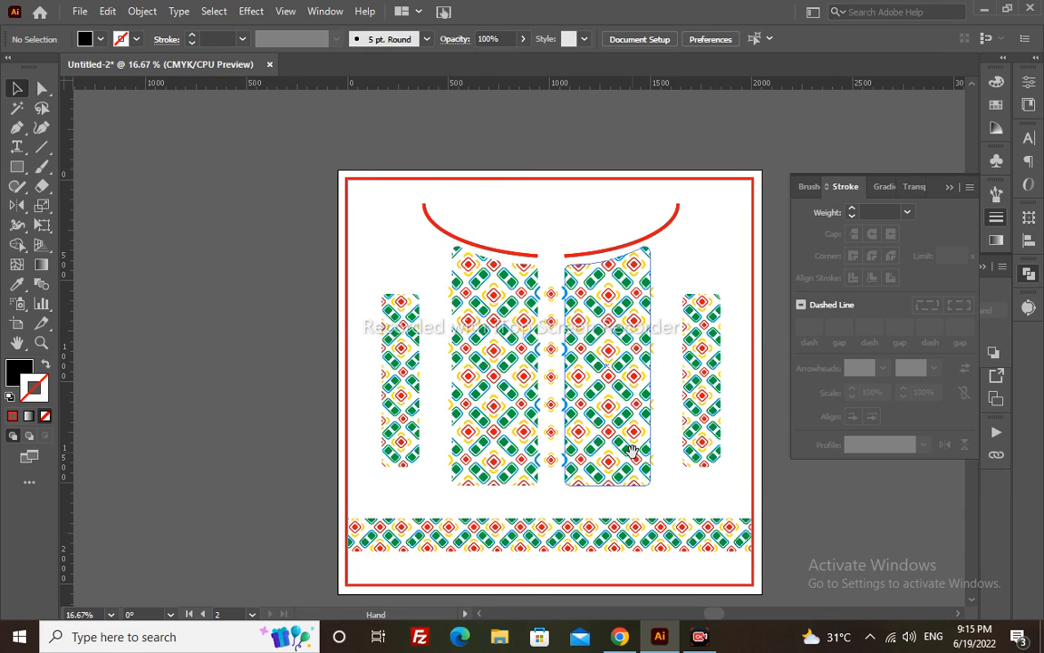
left_click_drag(633, 450, 536, 423)
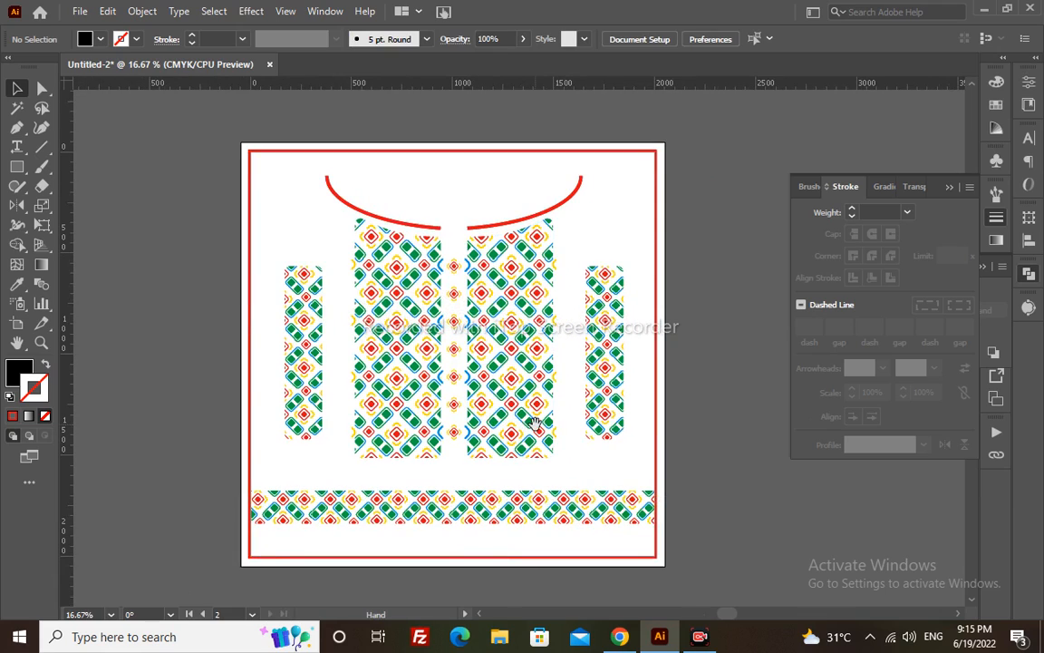